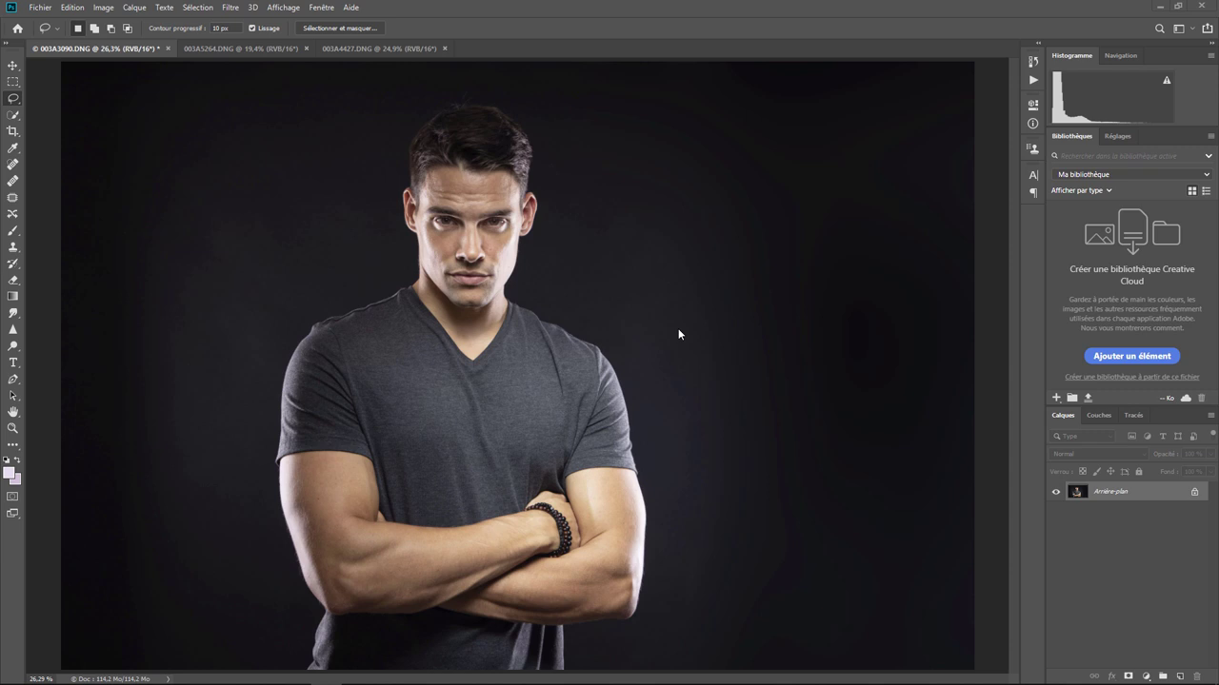
# Run Sélection > Sujet to outline the man against the dark studio background
pyautogui.click(197, 7)
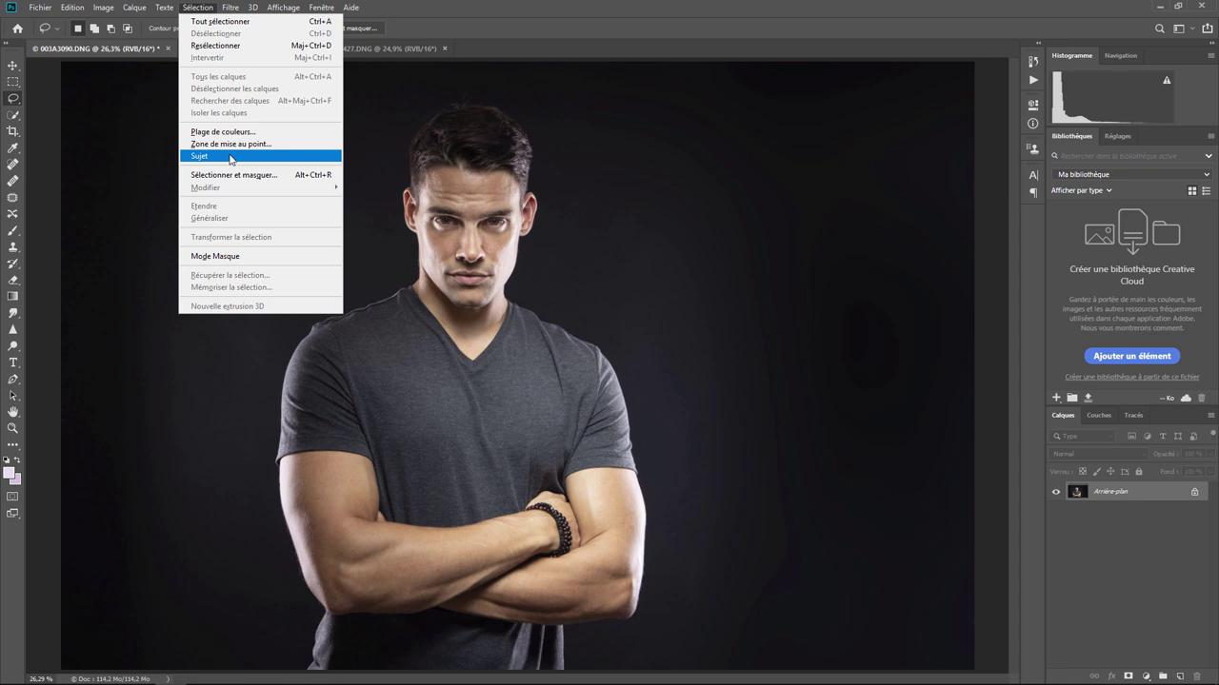
pyautogui.press('Up')
pyautogui.click(226, 158)
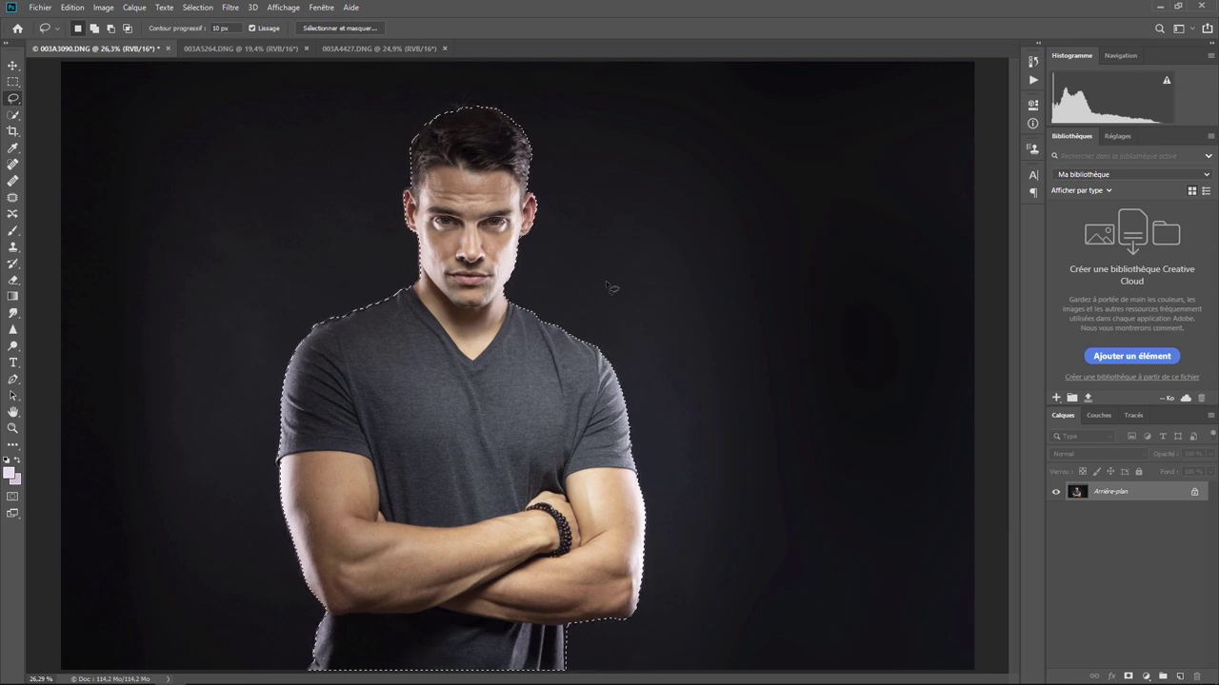
pyautogui.hotkey('ctrl', '+')
pyautogui.hotkey('ctrl', '+')
pyautogui.scroll(-2, 610, 285)
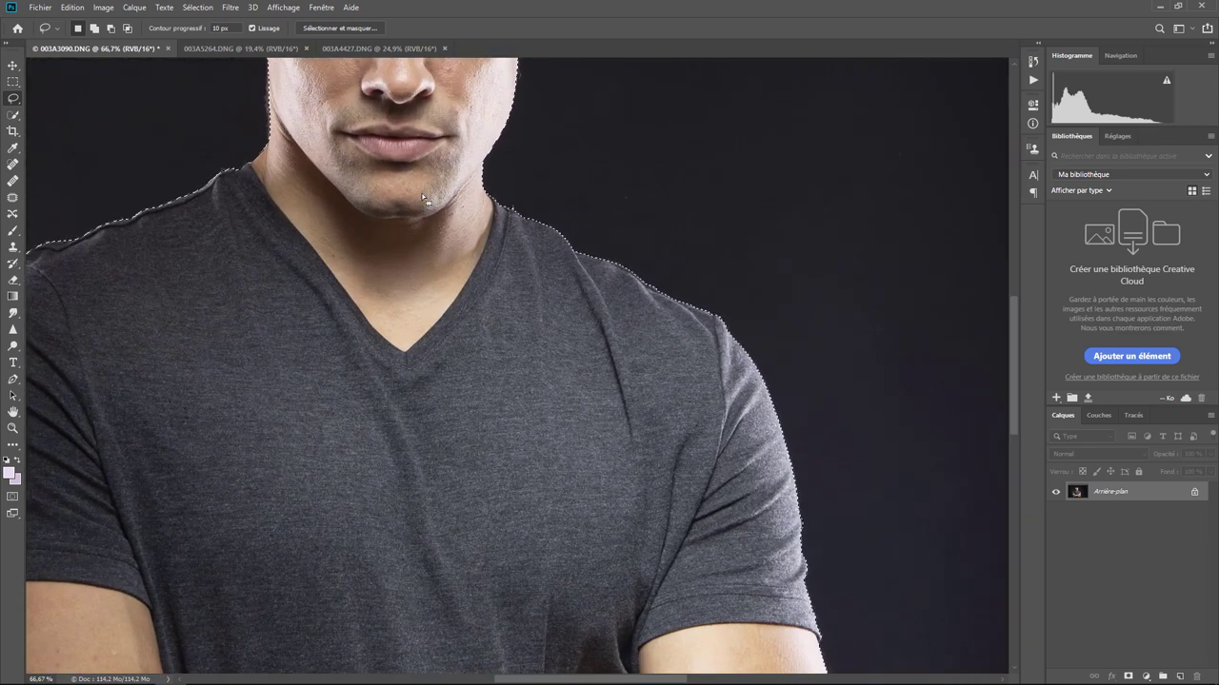
pyautogui.scroll(2, 435, 291)
pyautogui.hotkey('ctrl', '+')
pyautogui.moveTo(534, 214); pyautogui.dragTo(593, 354)
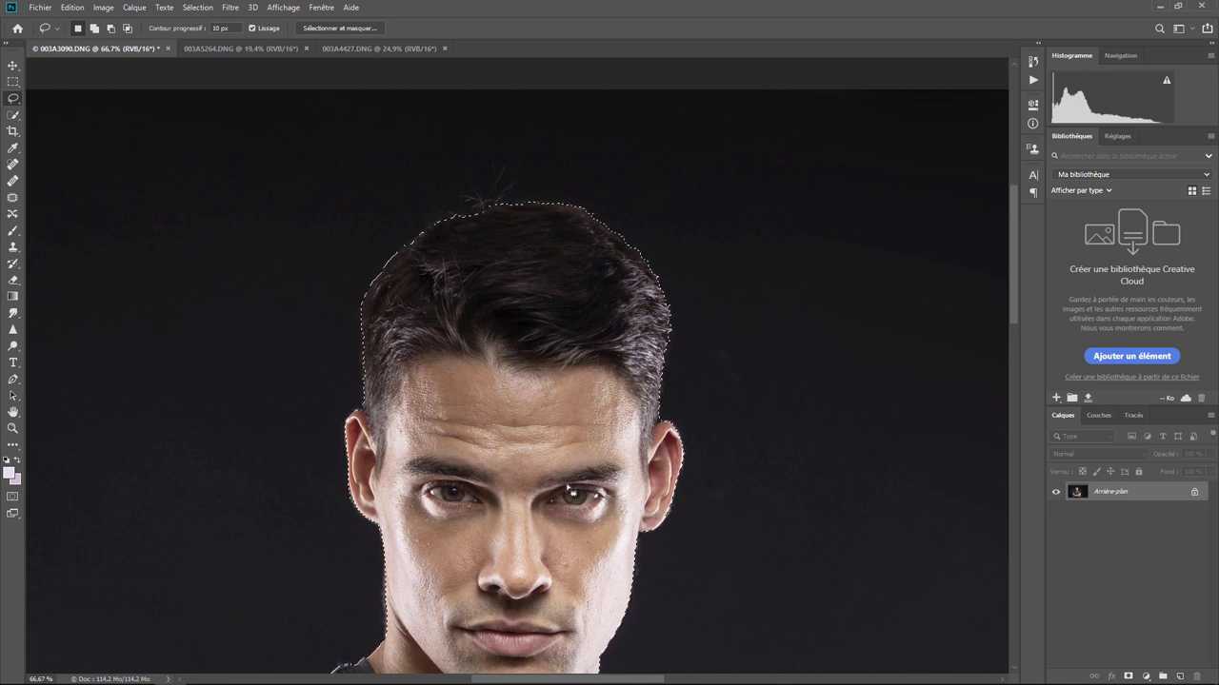
pyautogui.moveTo(501, 576); pyautogui.dragTo(590, 360)
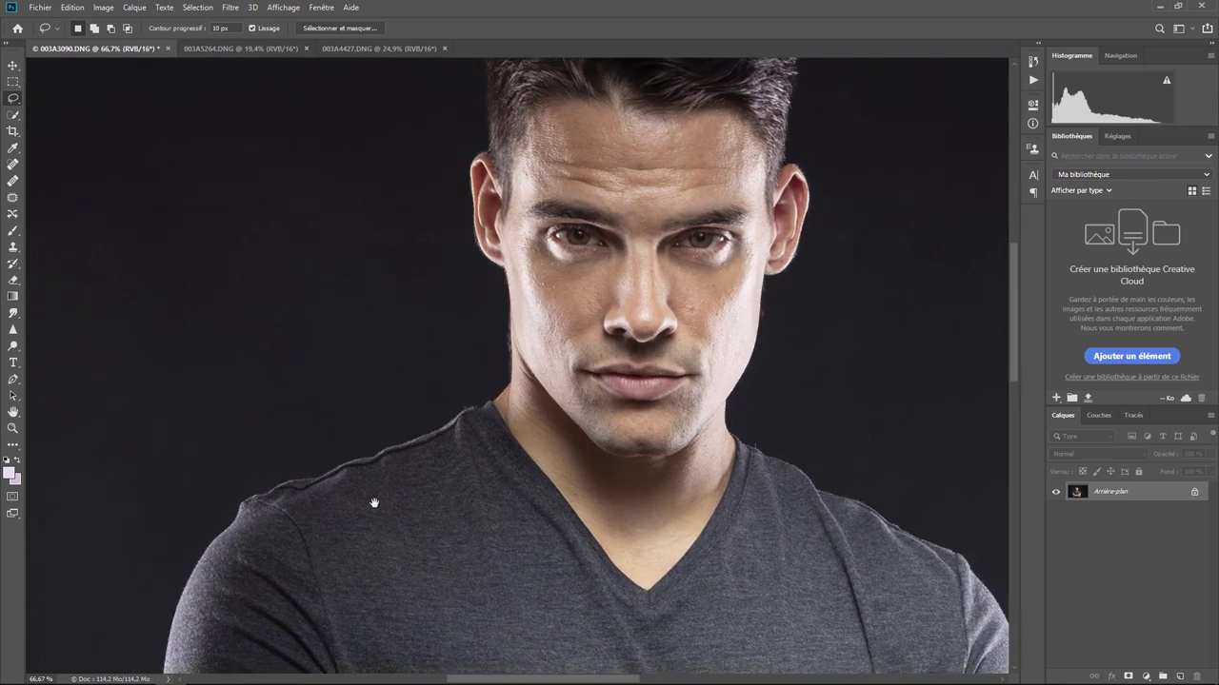
pyautogui.moveTo(371, 505)
pyautogui.mouseDown()
pyautogui.moveTo(489, 448)
pyautogui.moveTo(548, 472)
pyautogui.moveTo(579, 441)
pyautogui.mouseUp()
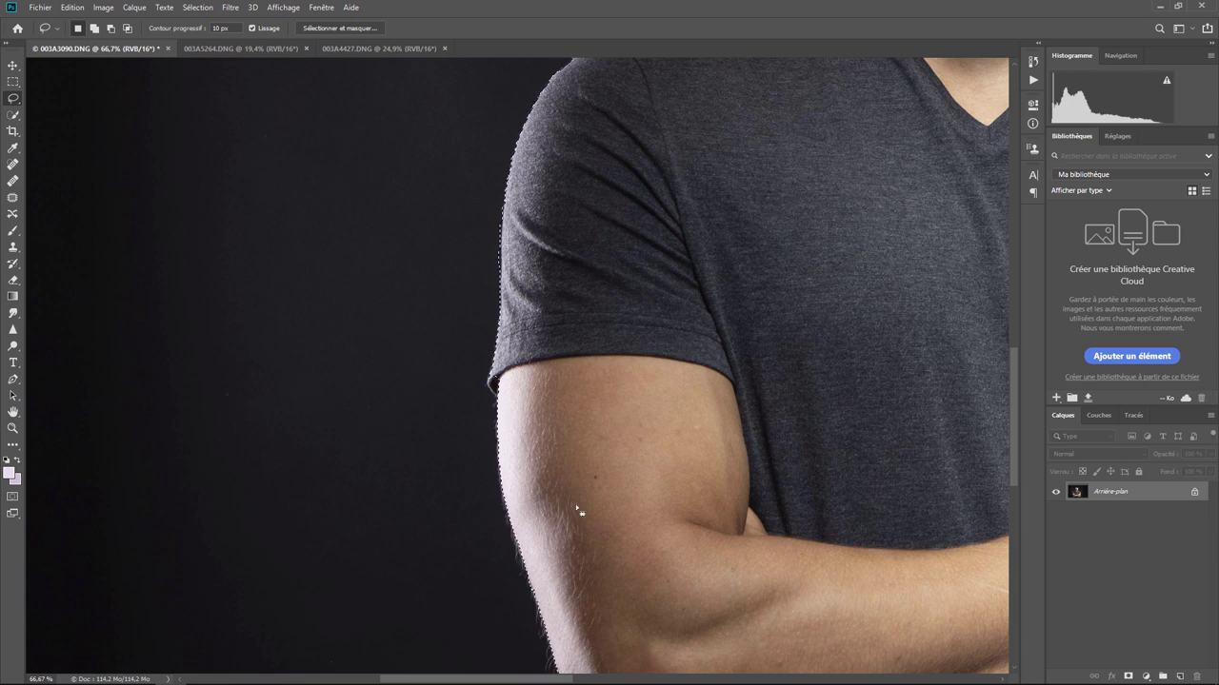
pyautogui.moveTo(667, 490); pyautogui.dragTo(571, 258)
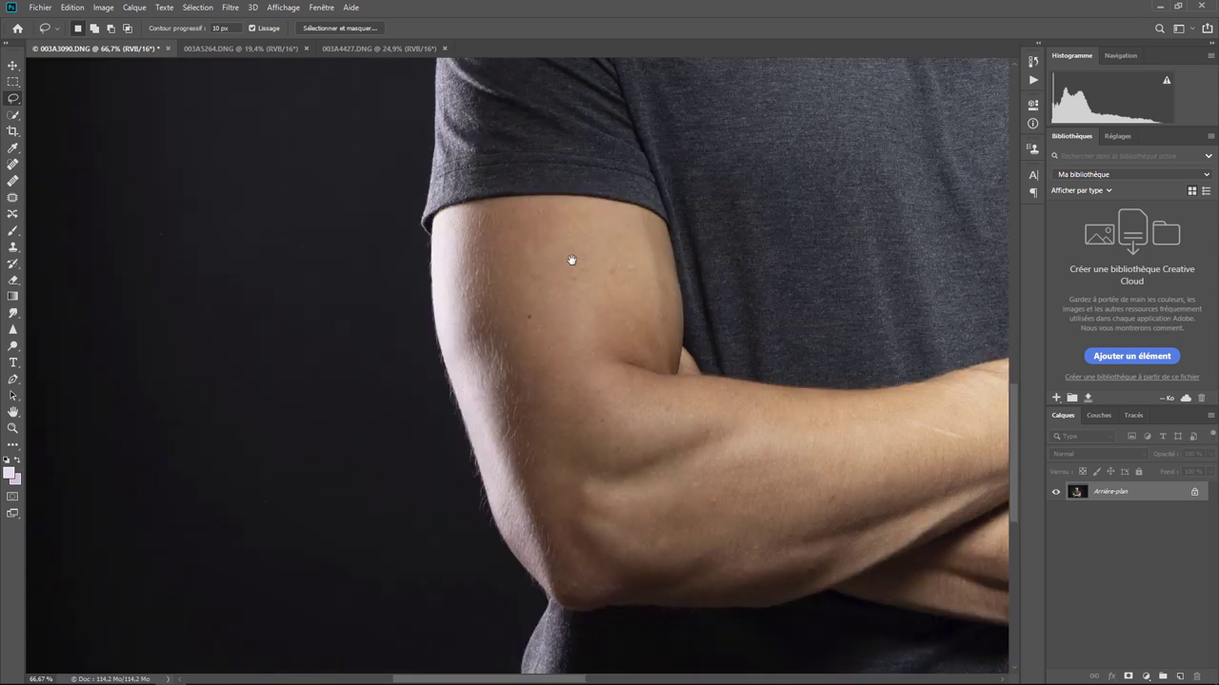
pyautogui.moveTo(577, 585)
pyautogui.mouseDown()
pyautogui.moveTo(577, 429)
pyautogui.moveTo(496, 387)
pyautogui.mouseUp()
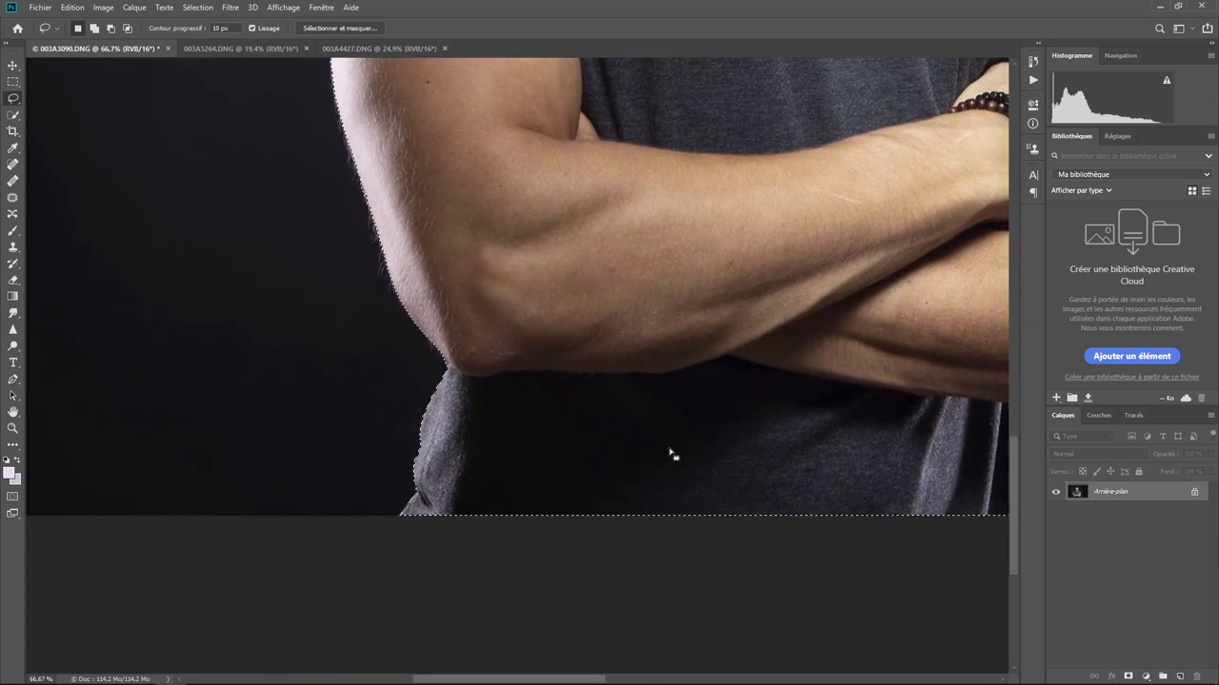
pyautogui.moveTo(800, 408)
pyautogui.mouseDown()
pyautogui.moveTo(501, 422)
pyautogui.moveTo(773, 507)
pyautogui.mouseUp()
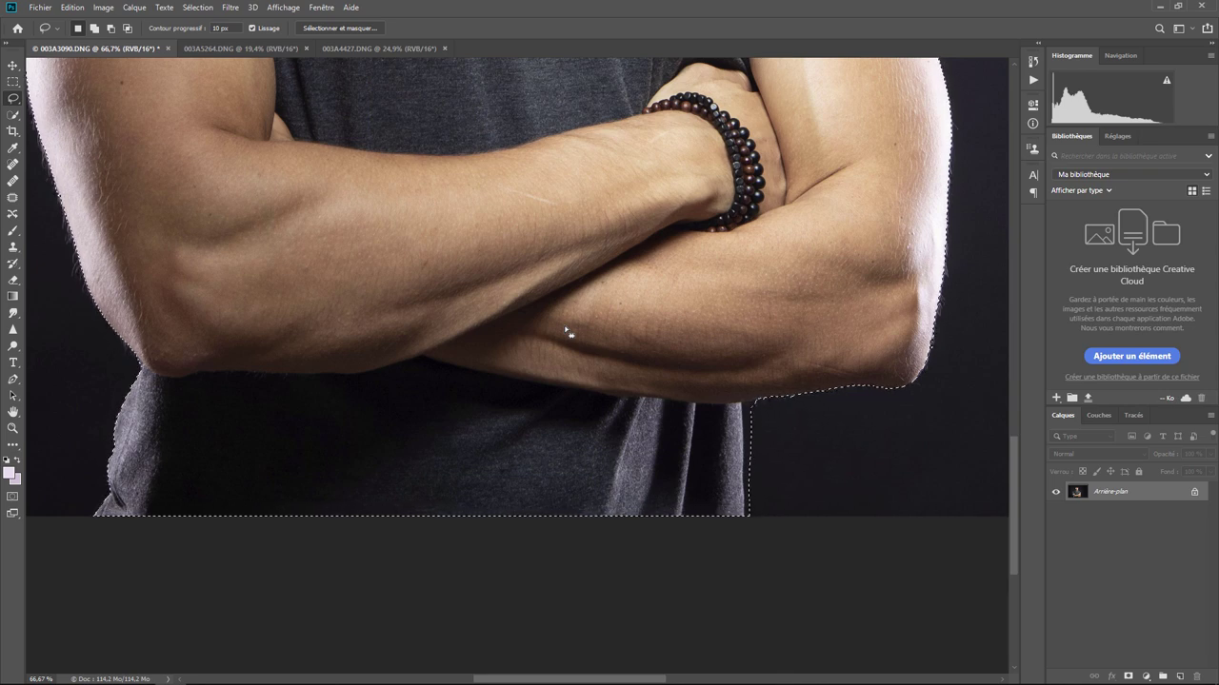
pyautogui.scroll(-1, 566, 332)
pyautogui.scroll(-1, 567, 331)
pyautogui.scroll(-1, 567, 332)
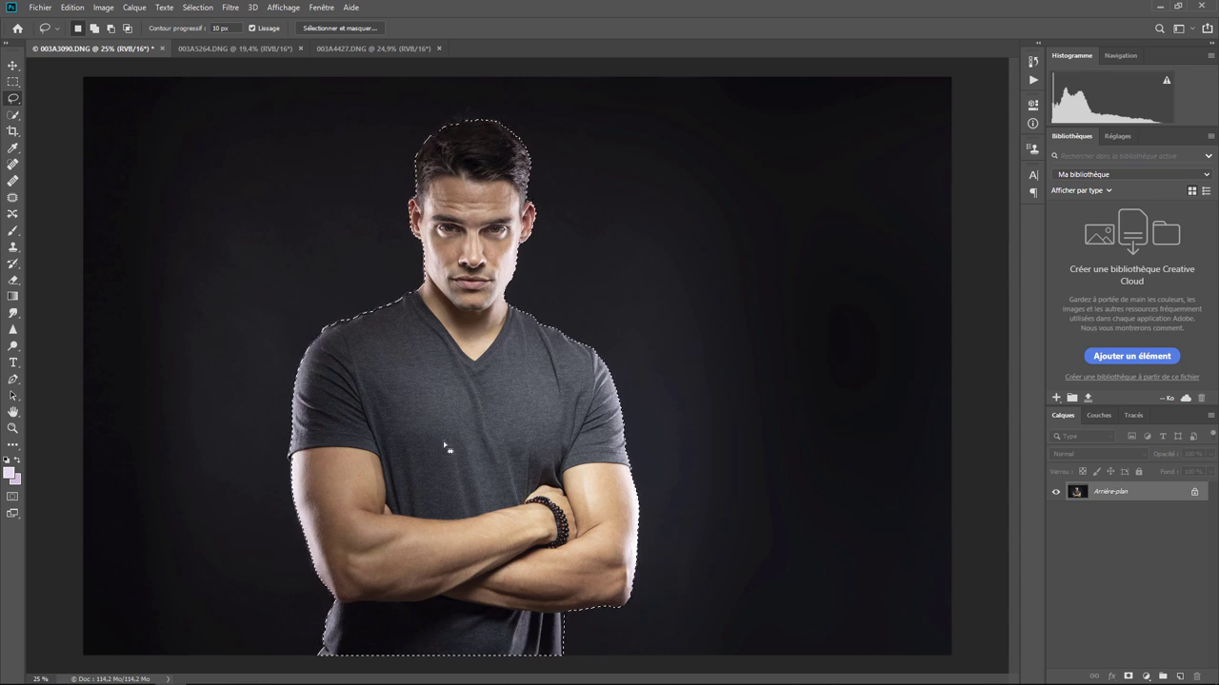
# Run Sélection > Sujet on the tulip photo
pyautogui.click(358, 52)
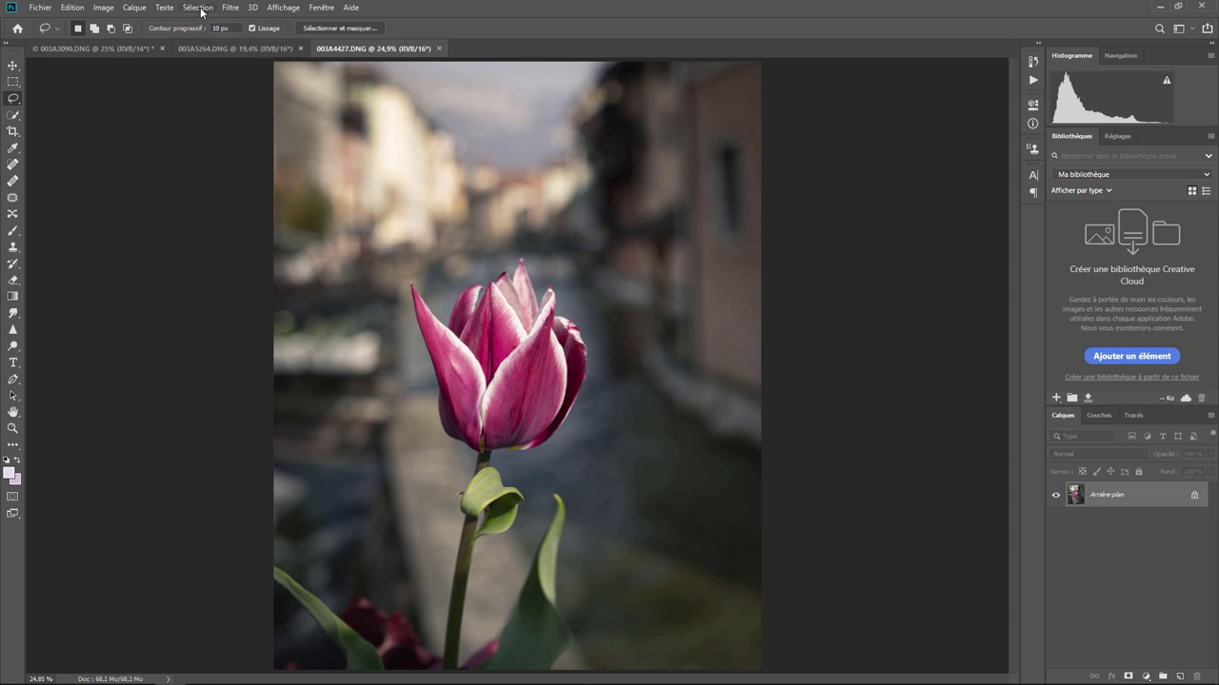
pyautogui.click(198, 8)
pyautogui.click(221, 156)
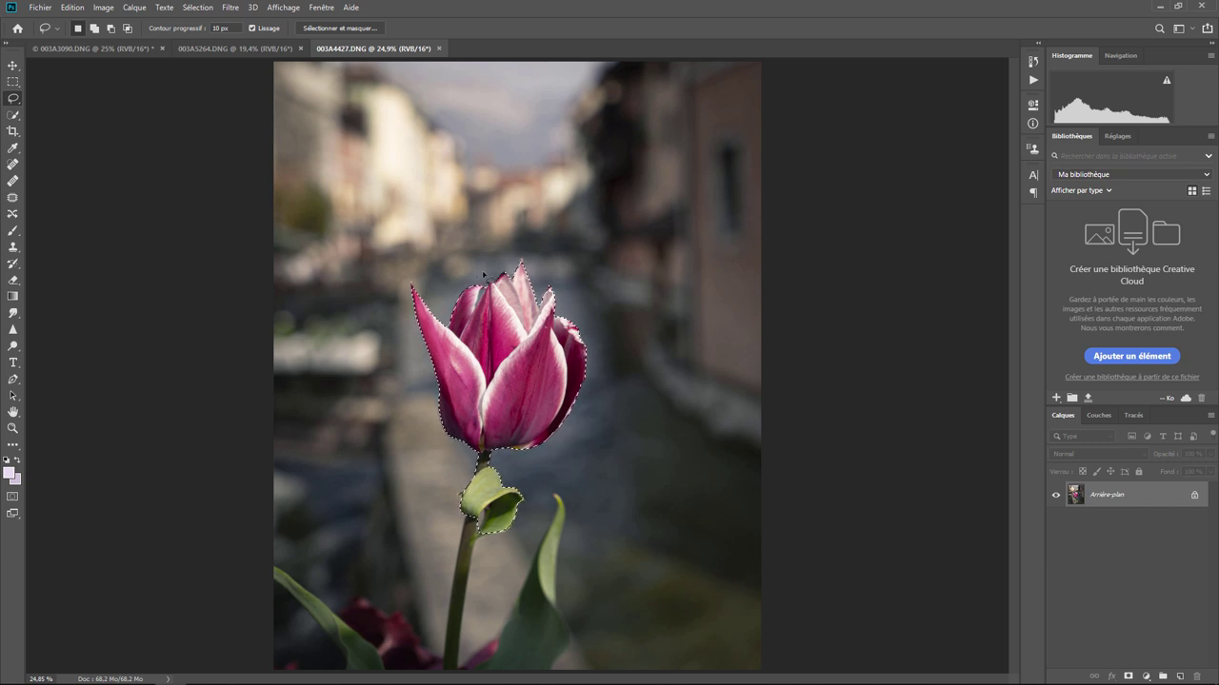
# Deselect the man's portrait with Ctrl+D and bring up the 003A5264 artwork
pyautogui.click(121, 48)
pyautogui.hotkey('ctrl', 'd')
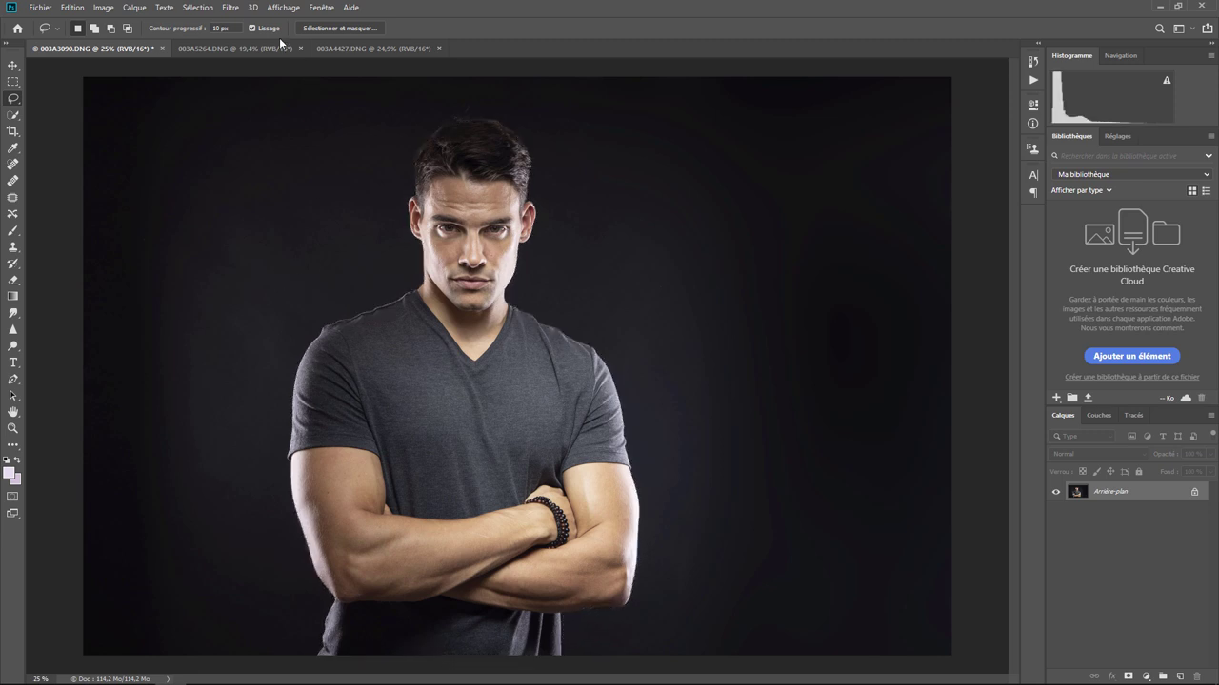
pyautogui.click(259, 49)
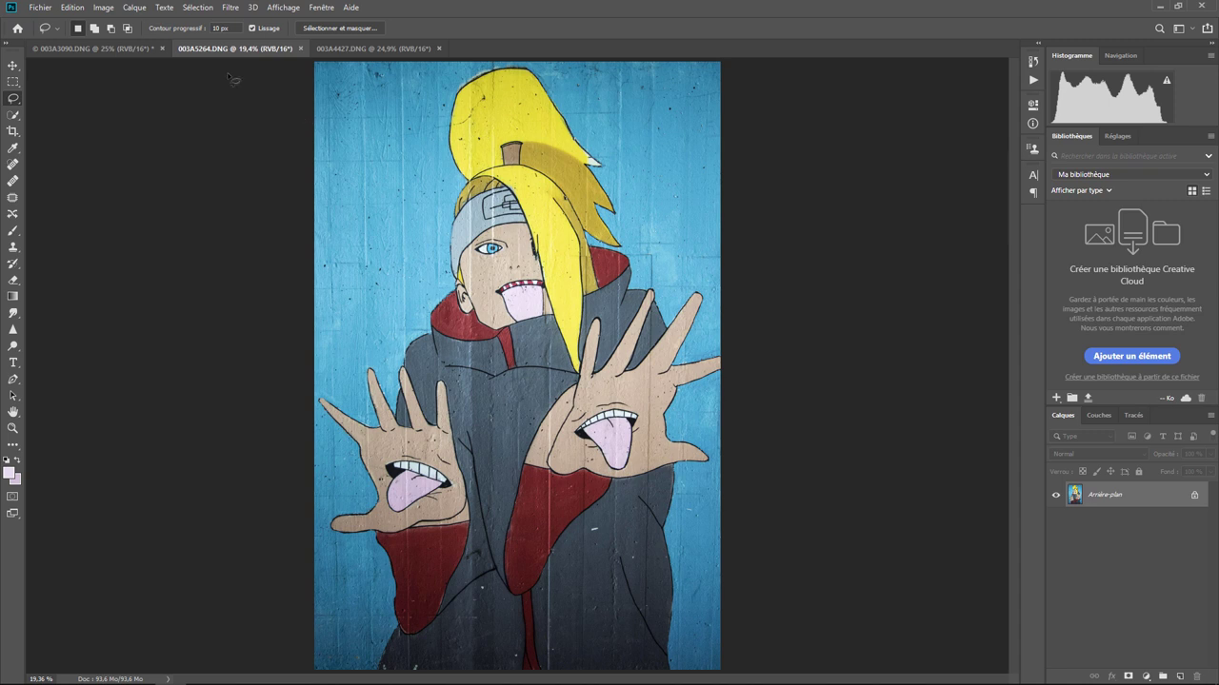
# Try Sélection > Sujet on the painted character, then deselect it with Ctrl+D
pyautogui.click(198, 7)
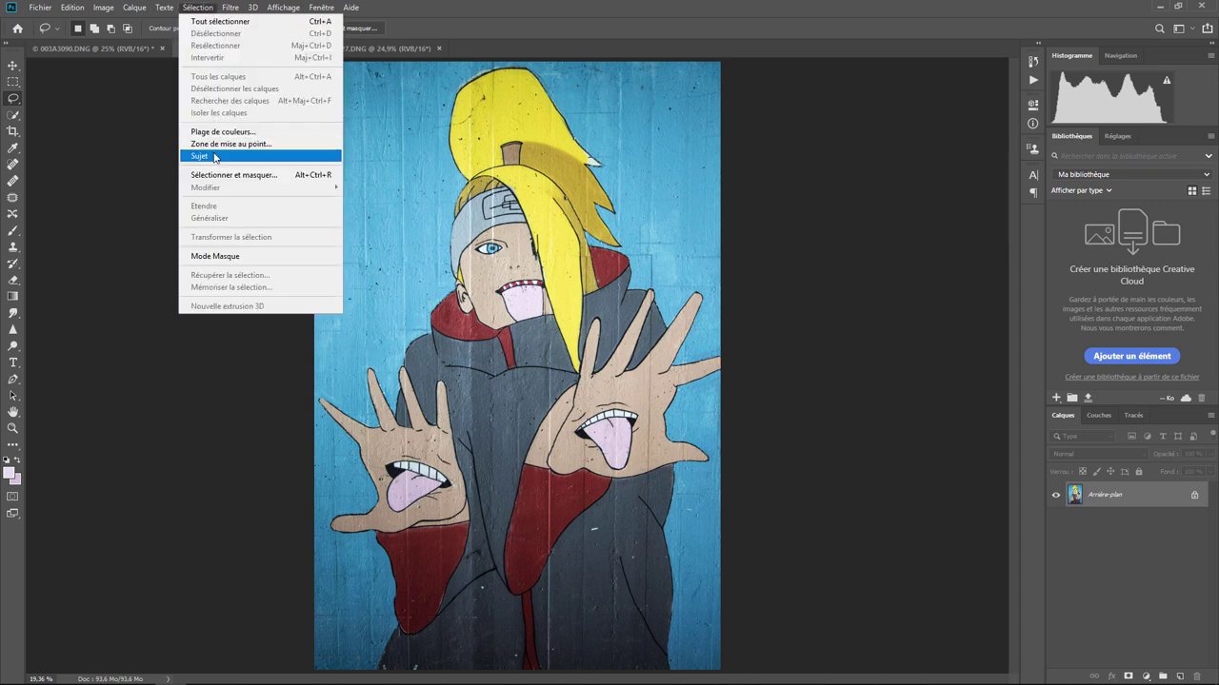
pyautogui.click(216, 155)
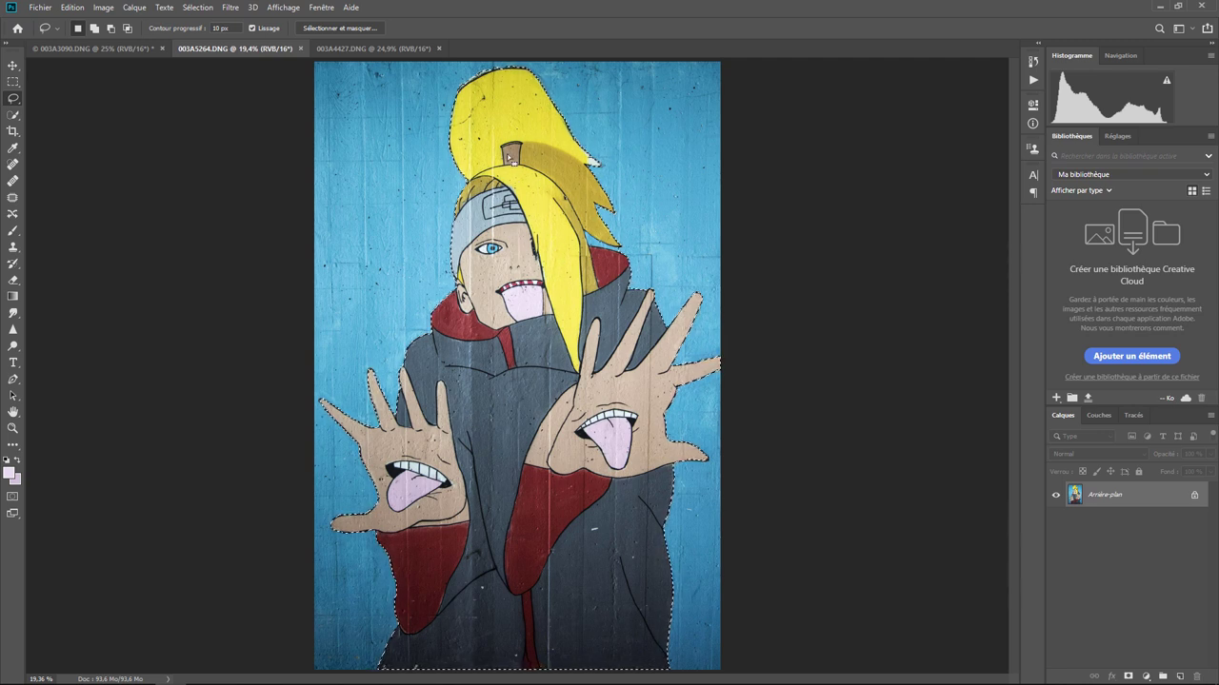
pyautogui.hotkey('ctrl', 'd')
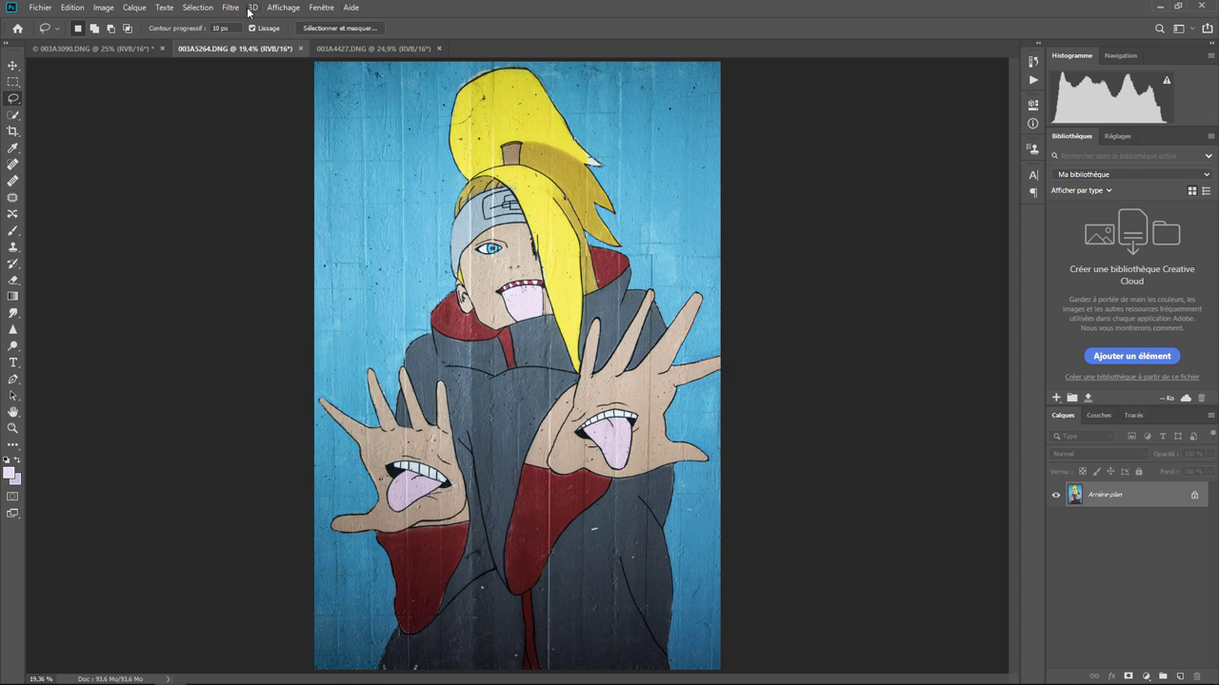
pyautogui.click(199, 8)
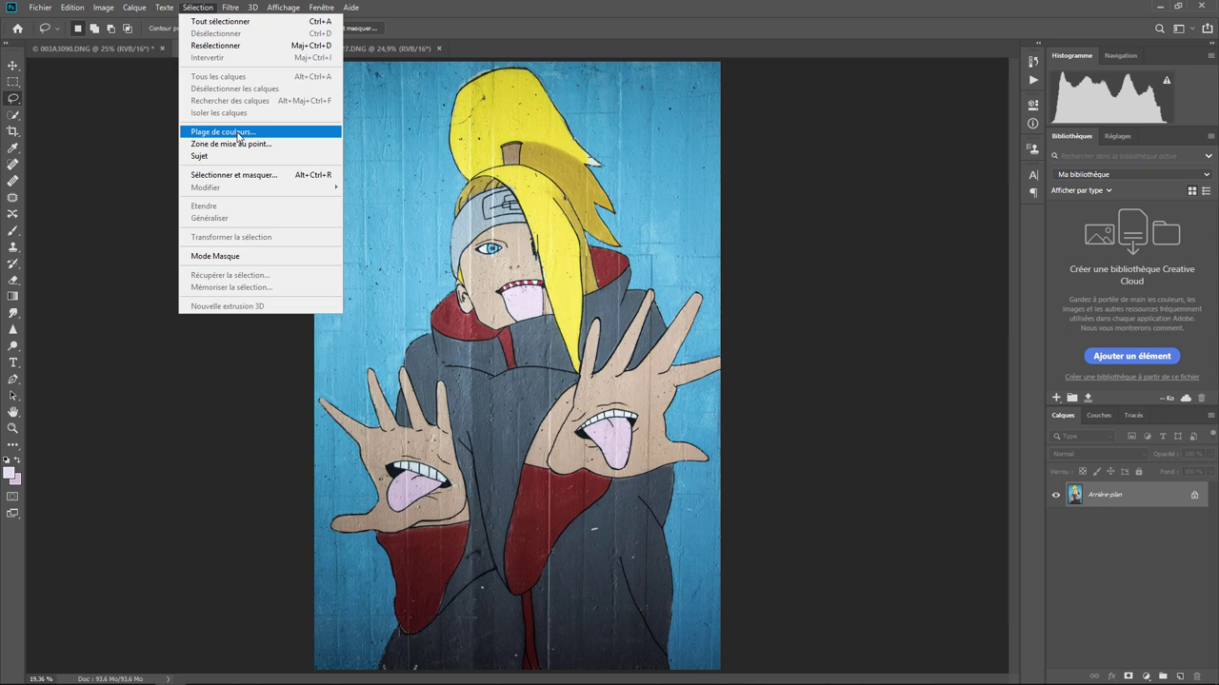
# Open Plage de couleurs with Groupes isolés unchecked and sample the pink tongue
pyautogui.click(238, 132)
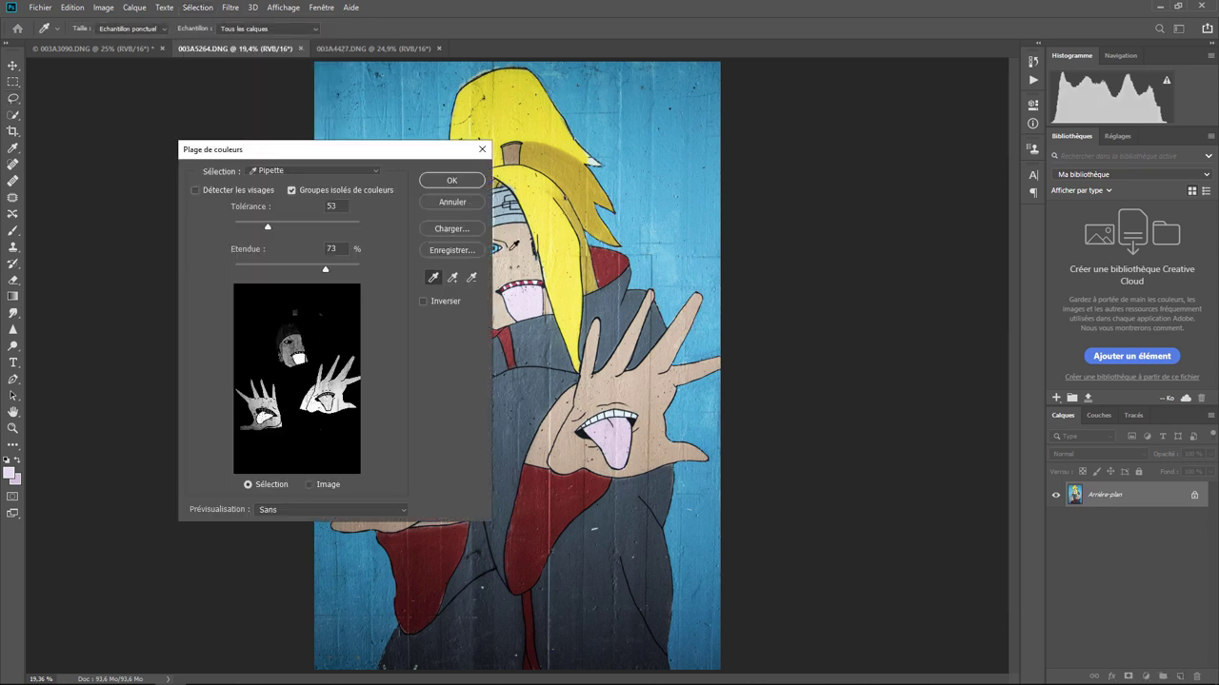
pyautogui.moveTo(354, 152); pyautogui.dragTo(307, 123)
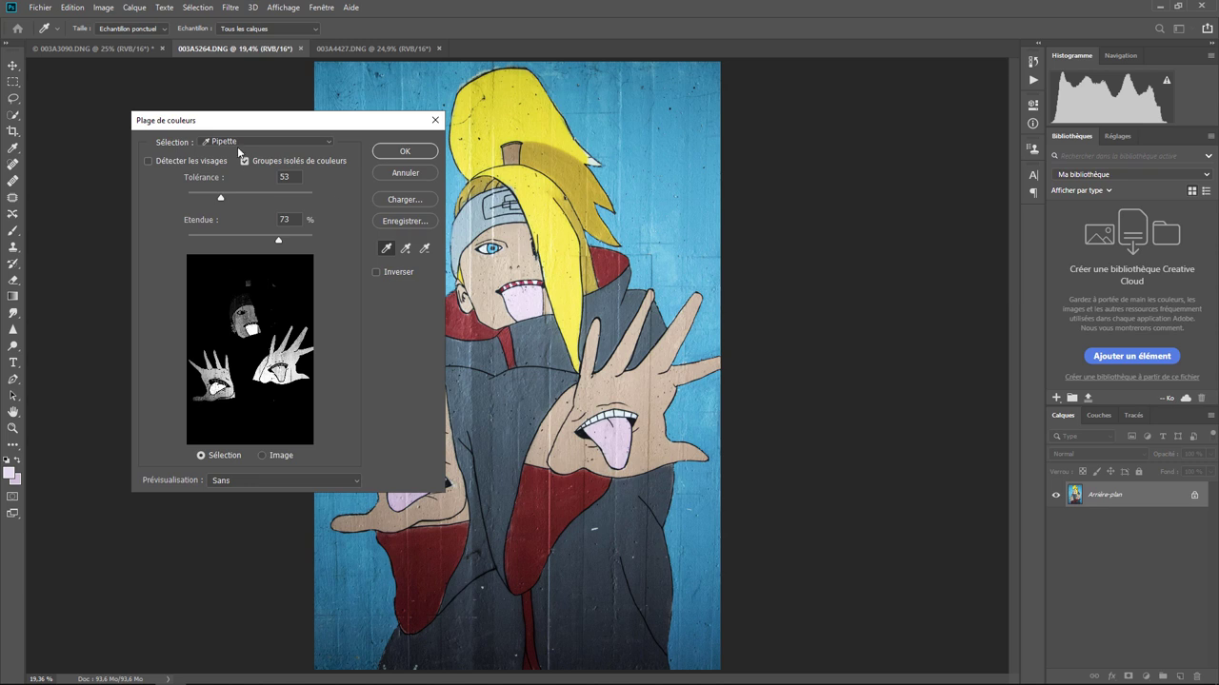
pyautogui.click(257, 163)
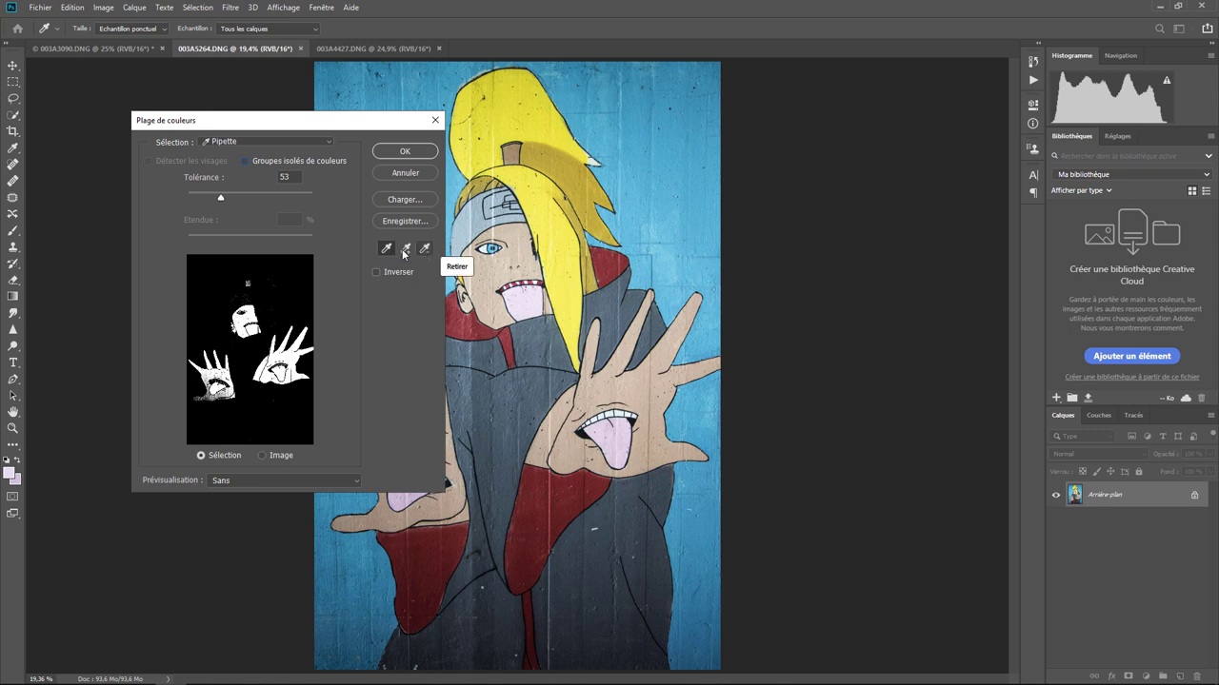
pyautogui.click(385, 250)
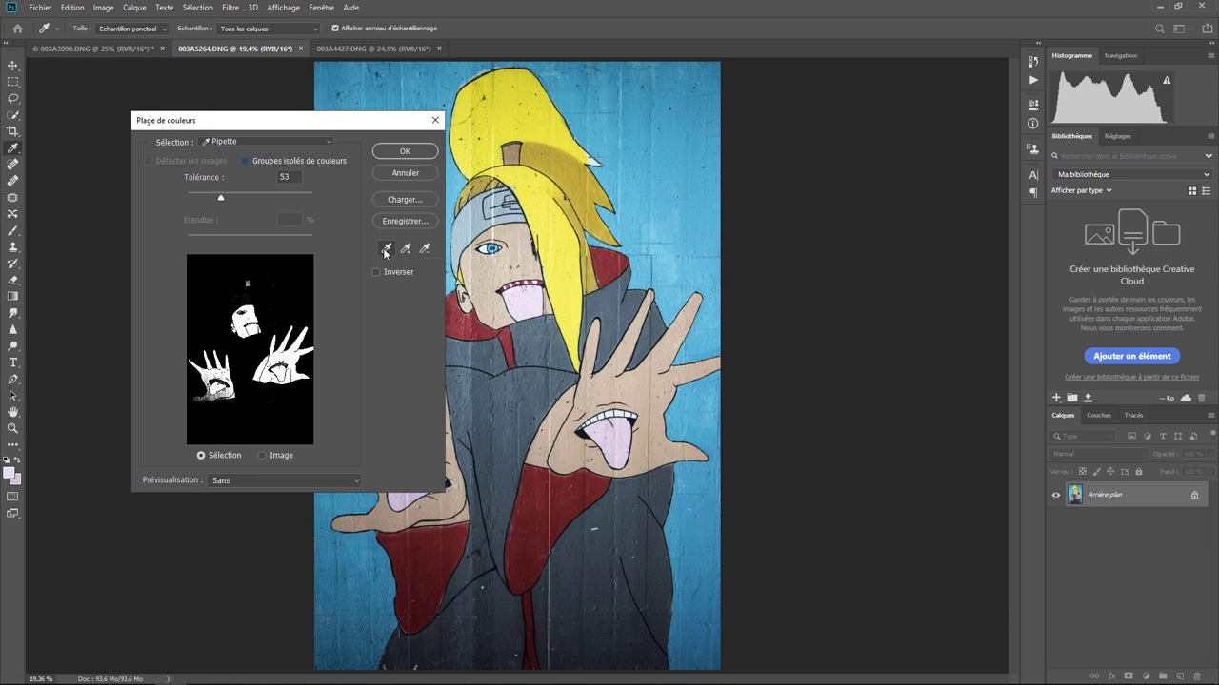
pyautogui.click(532, 302)
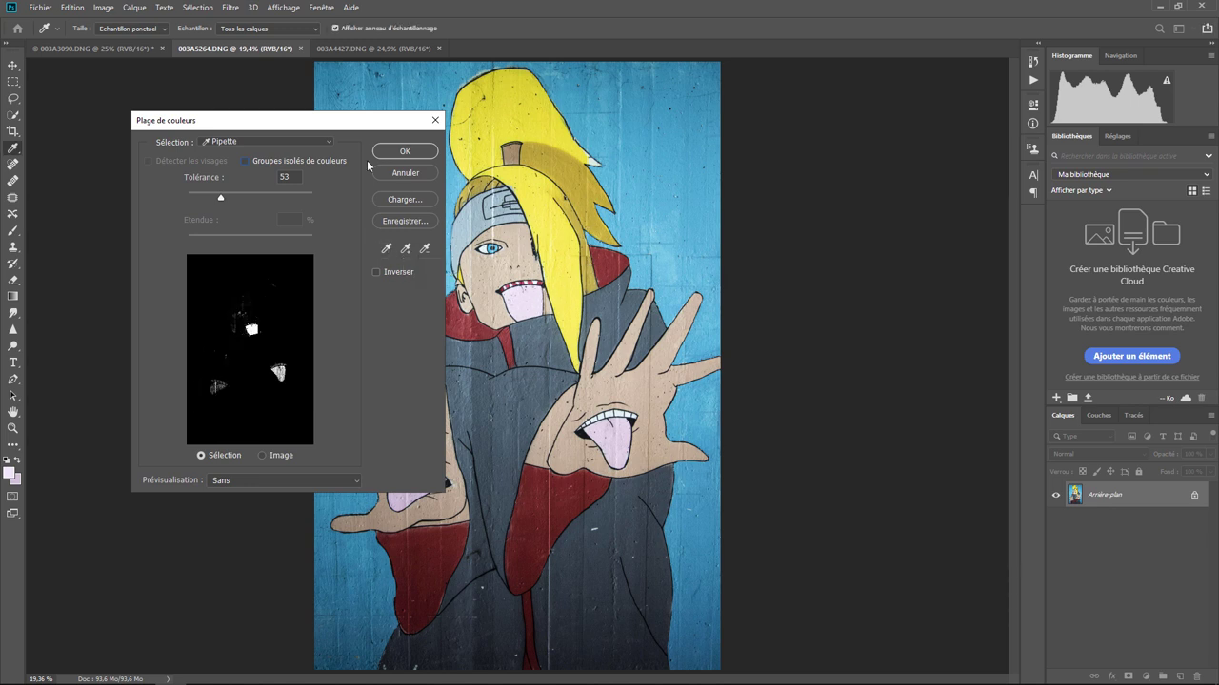
pyautogui.moveTo(326, 124); pyautogui.dragTo(259, 118)
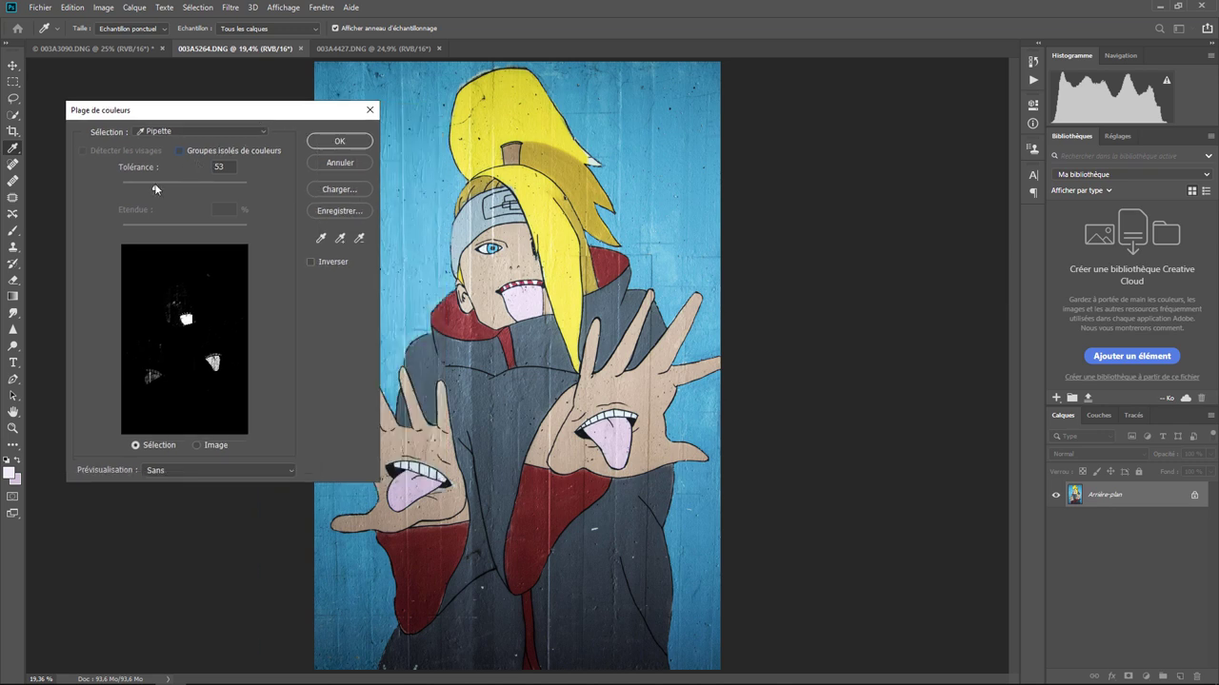
# Add samples from the other tongues and settle the tolerance at 31
pyautogui.moveTo(158, 190); pyautogui.dragTo(120, 190)
pyautogui.moveTo(127, 190)
pyautogui.mouseDown()
pyautogui.moveTo(177, 185)
pyautogui.moveTo(159, 182)
pyautogui.mouseUp()
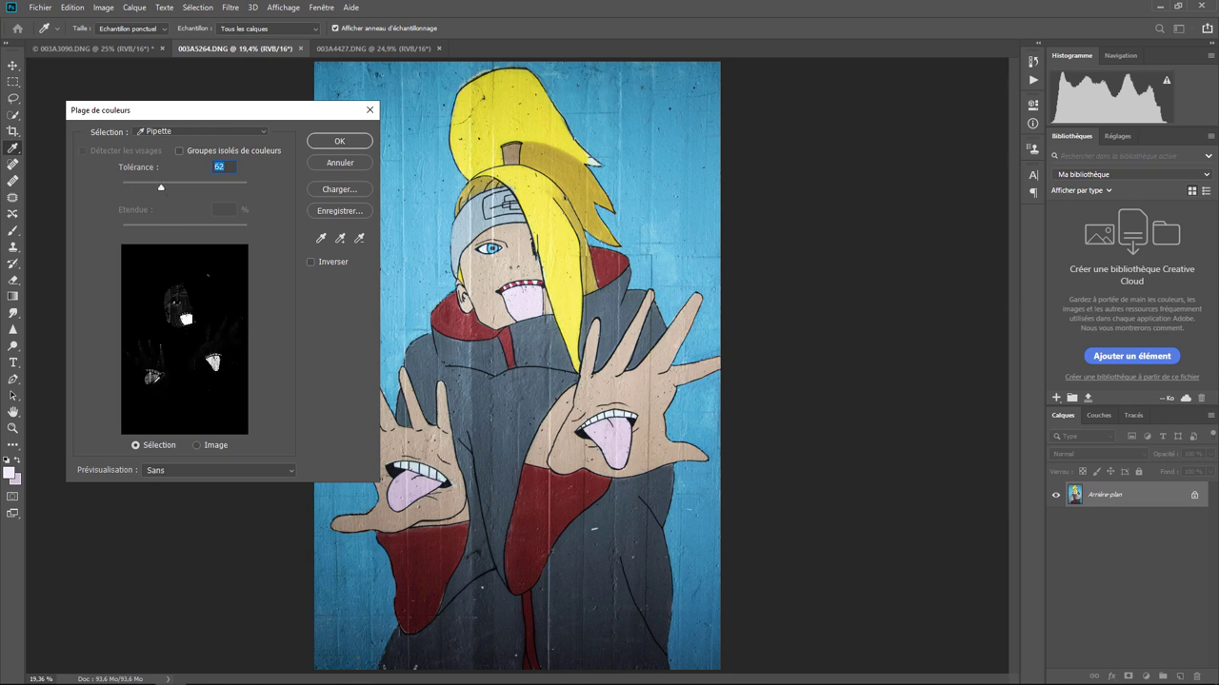
pyautogui.click(340, 238)
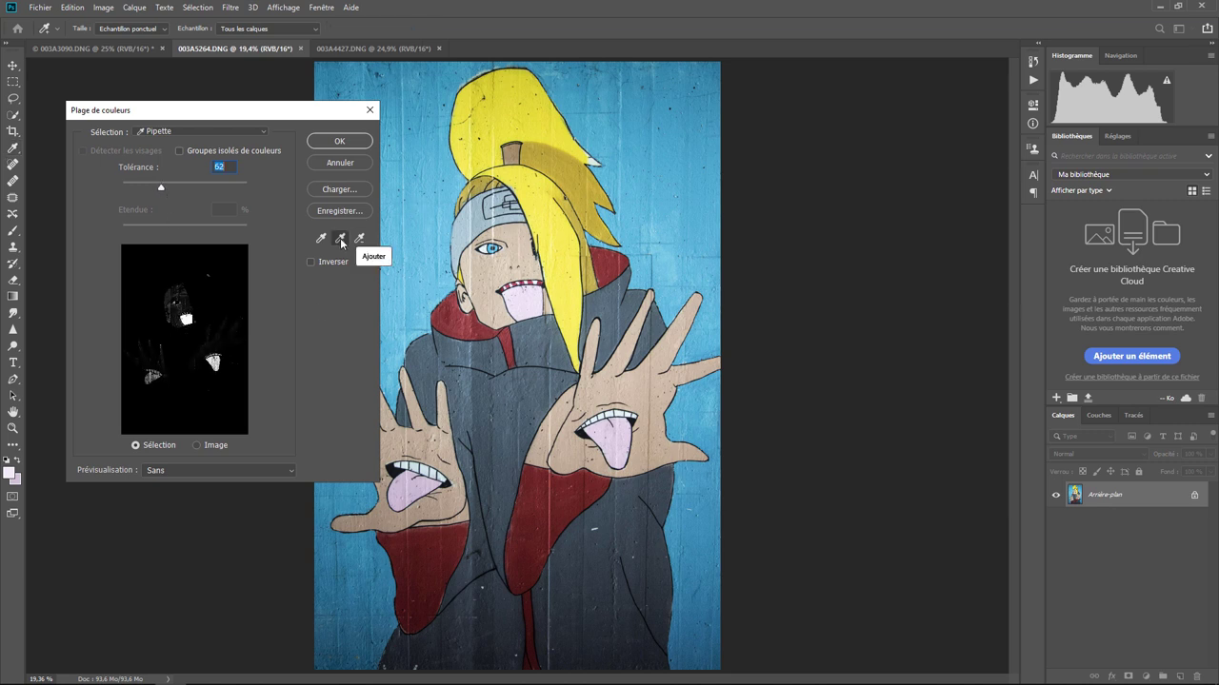
pyautogui.click(406, 489)
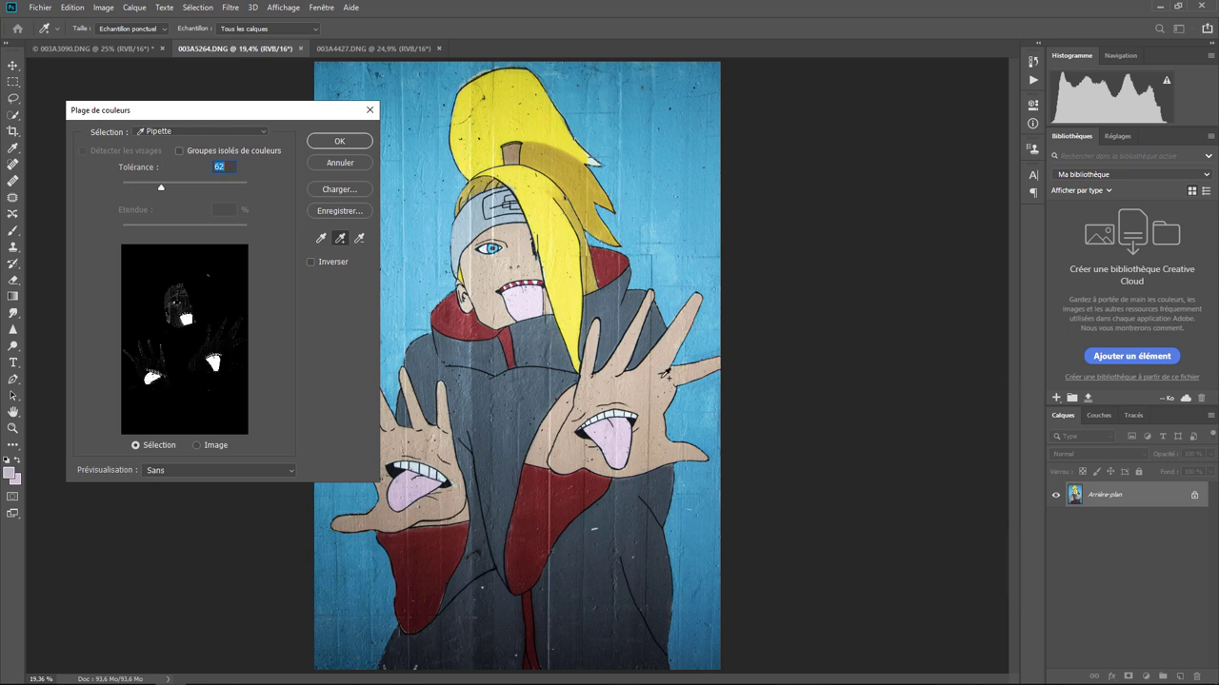
pyautogui.click(666, 375)
pyautogui.moveTo(161, 187); pyautogui.dragTo(142, 191)
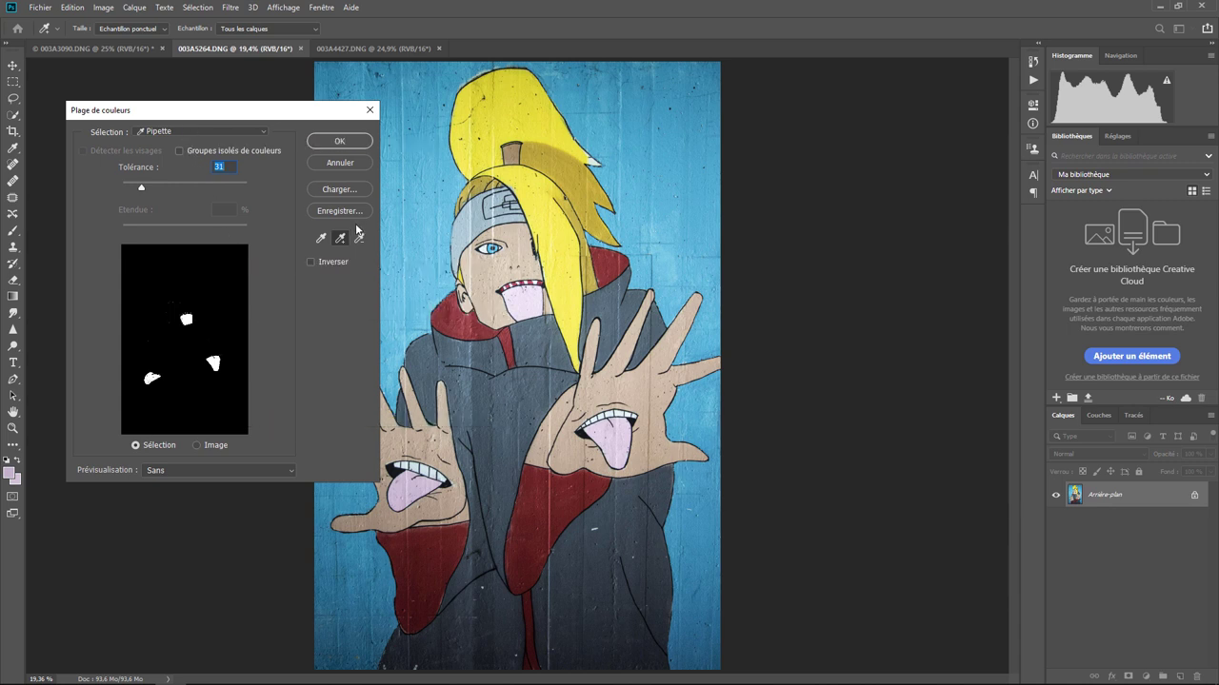
# Try the Tons clairs highlights preset with range 213 and tolerance 22
pyautogui.click(262, 137)
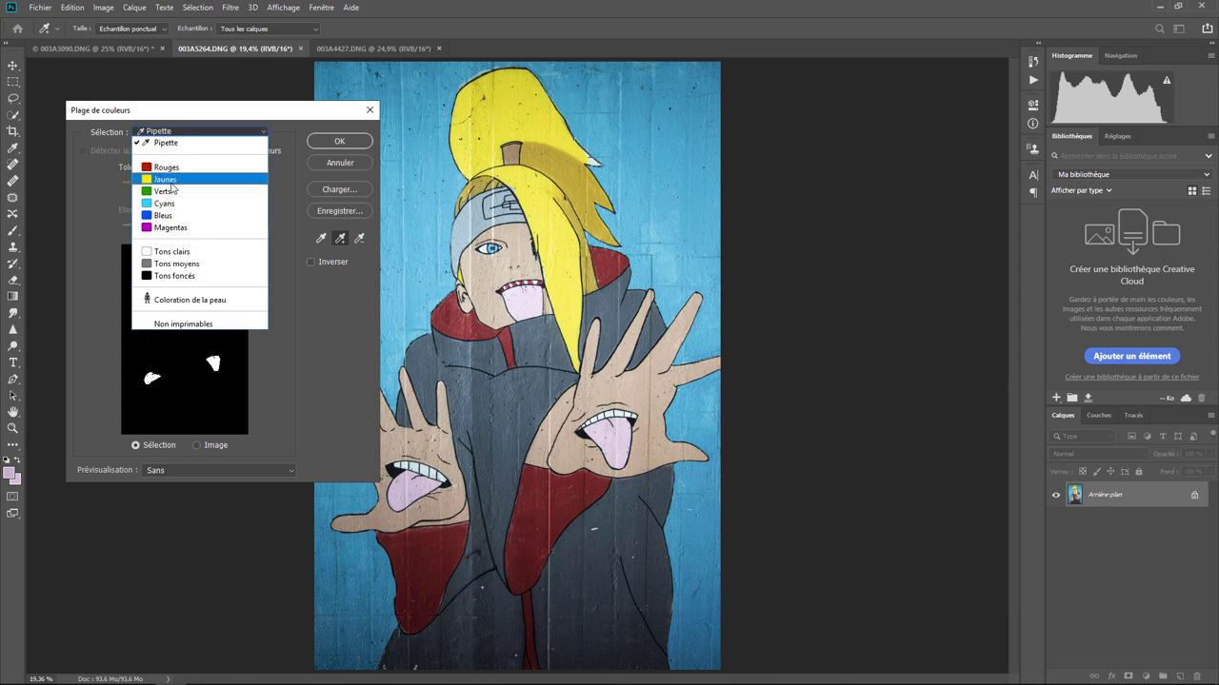
pyautogui.click(188, 252)
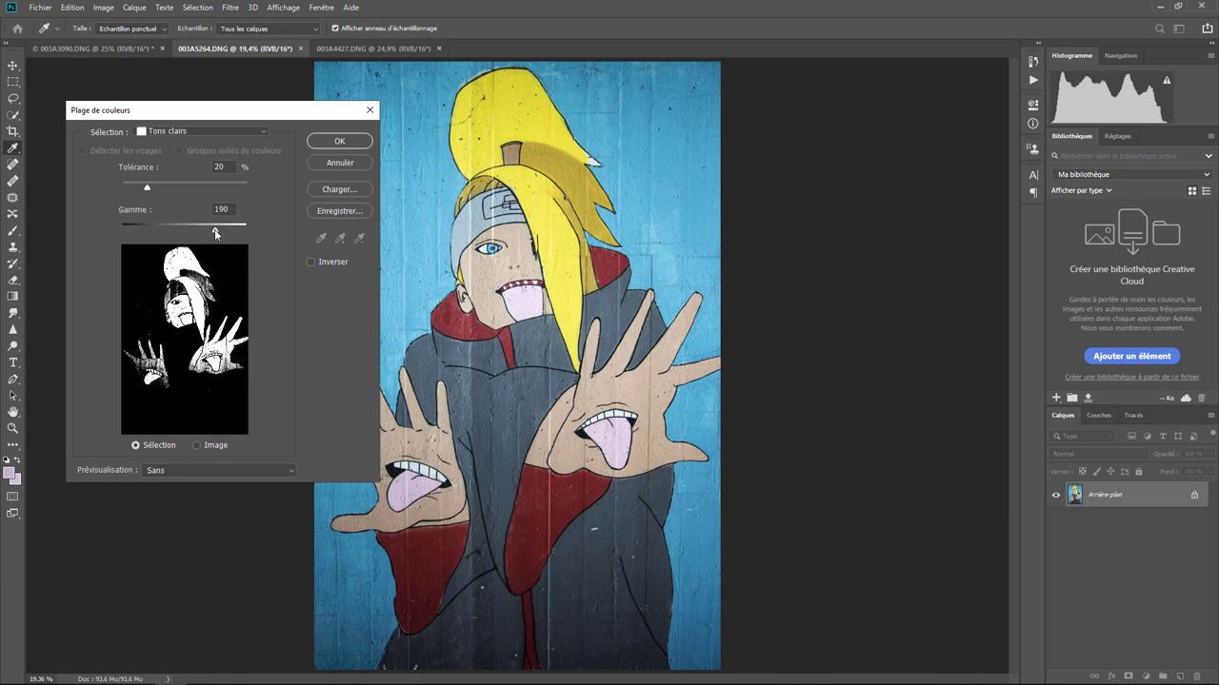
pyautogui.moveTo(215, 233)
pyautogui.mouseDown()
pyautogui.moveTo(228, 235)
pyautogui.moveTo(185, 227)
pyautogui.moveTo(213, 215)
pyautogui.moveTo(203, 222)
pyautogui.mouseUp()
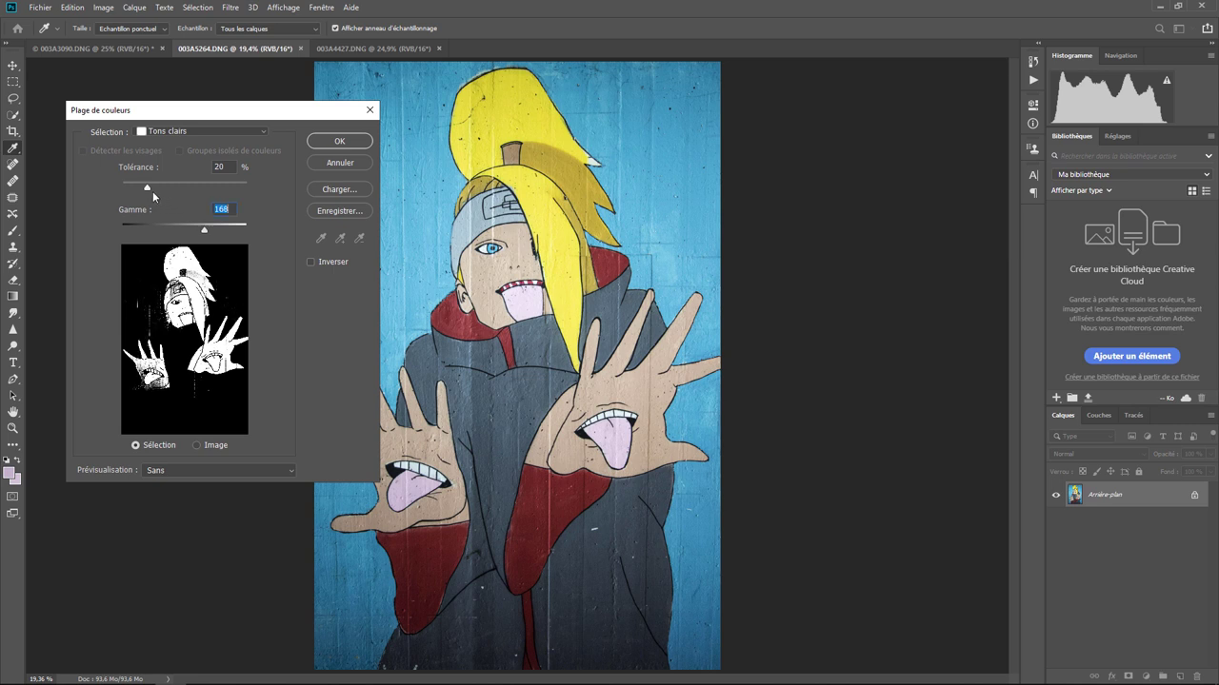
pyautogui.moveTo(147, 188); pyautogui.dragTo(147, 186)
# Switch the Color Range selection back to Sampled Colors
pyautogui.click(196, 133)
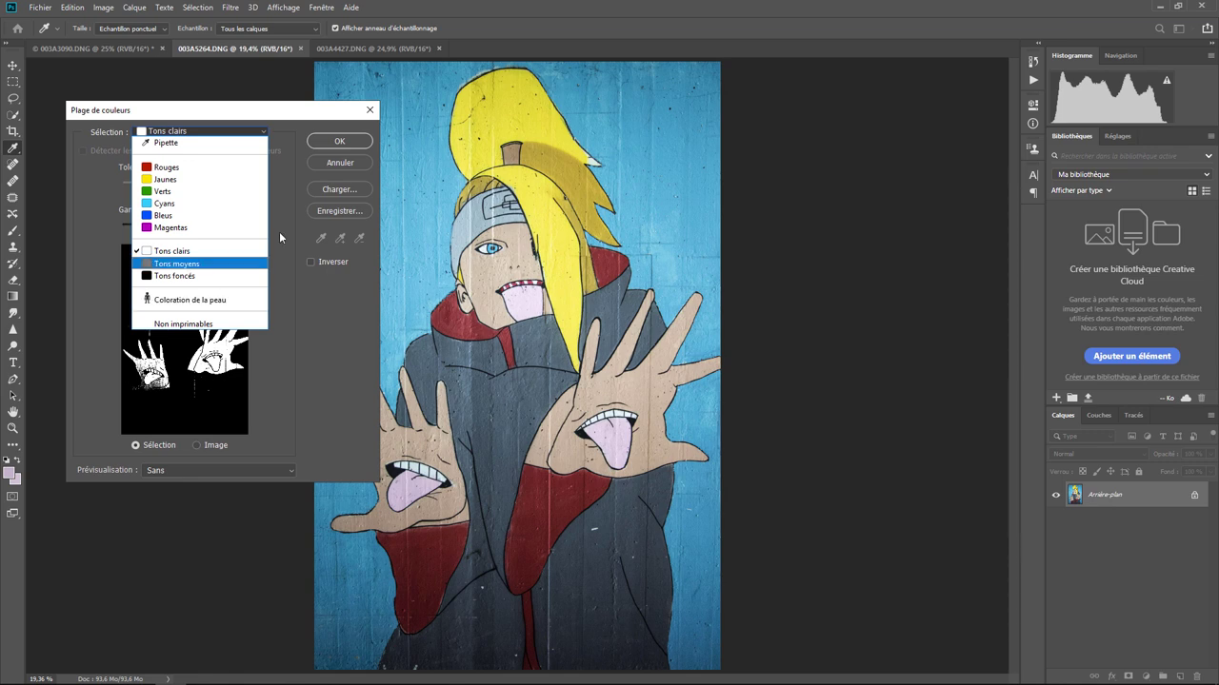
pyautogui.click(340, 163)
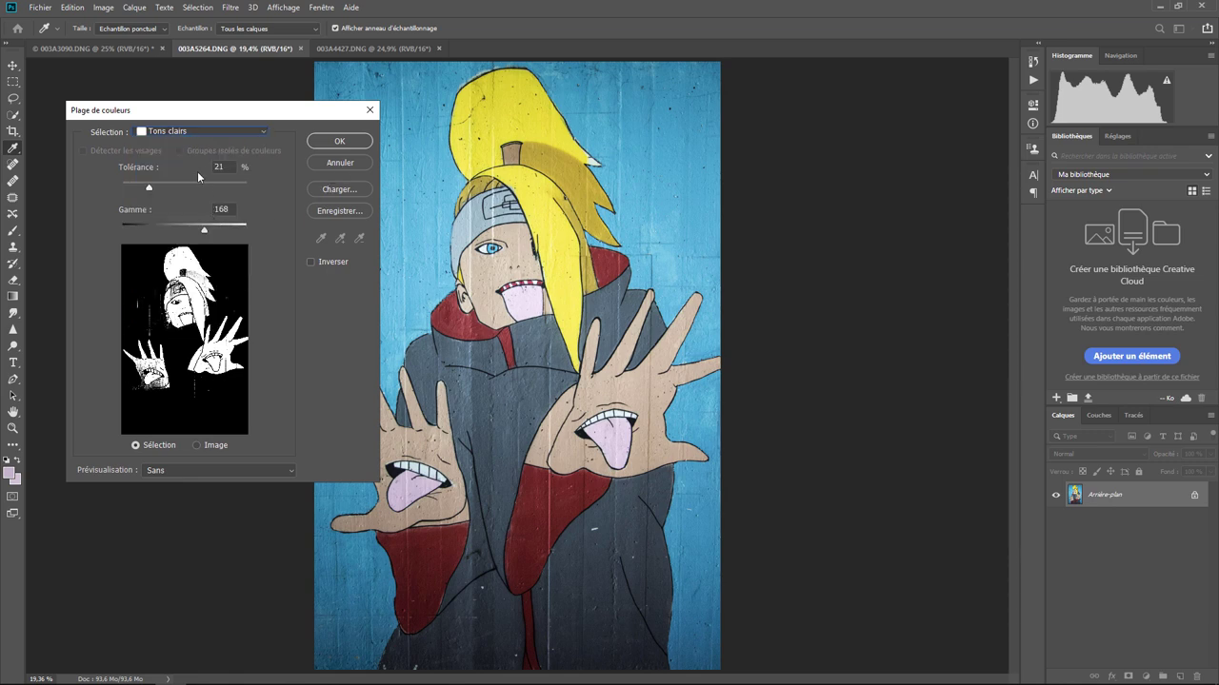
pyautogui.click(195, 128)
pyautogui.click(187, 138)
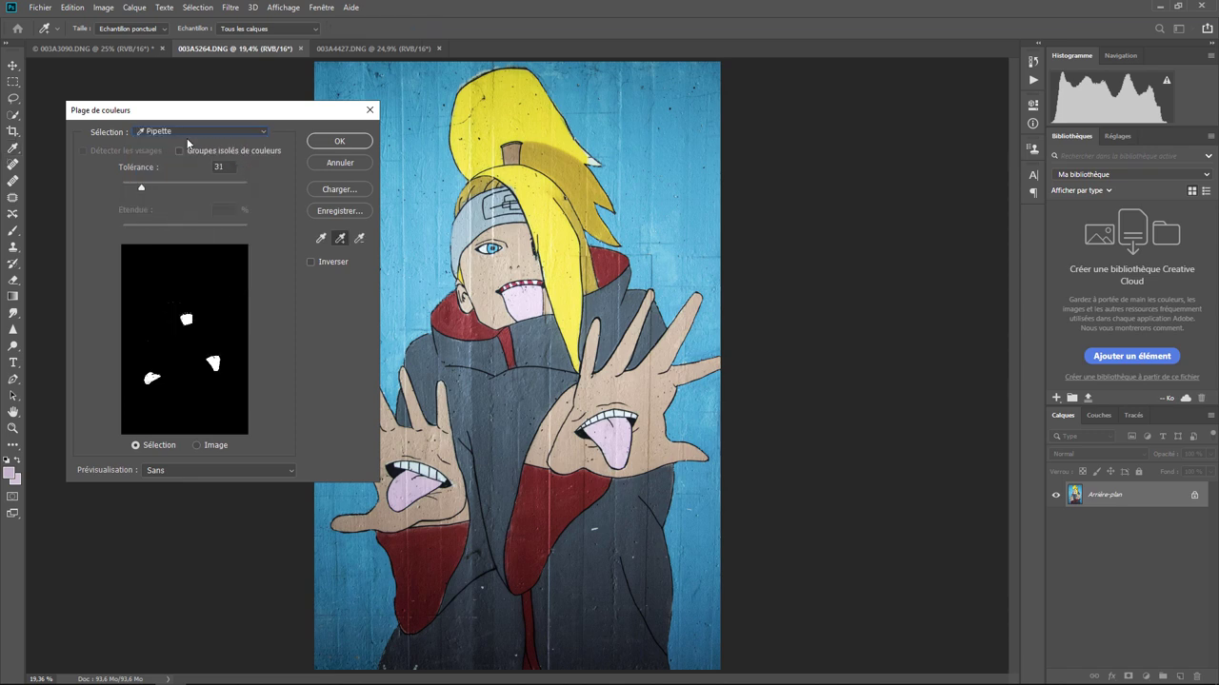
# Sample the face's tongue, enable Localized Color Clusters at 12% range, tolerance 30
pyautogui.click(321, 238)
pyautogui.click(528, 301)
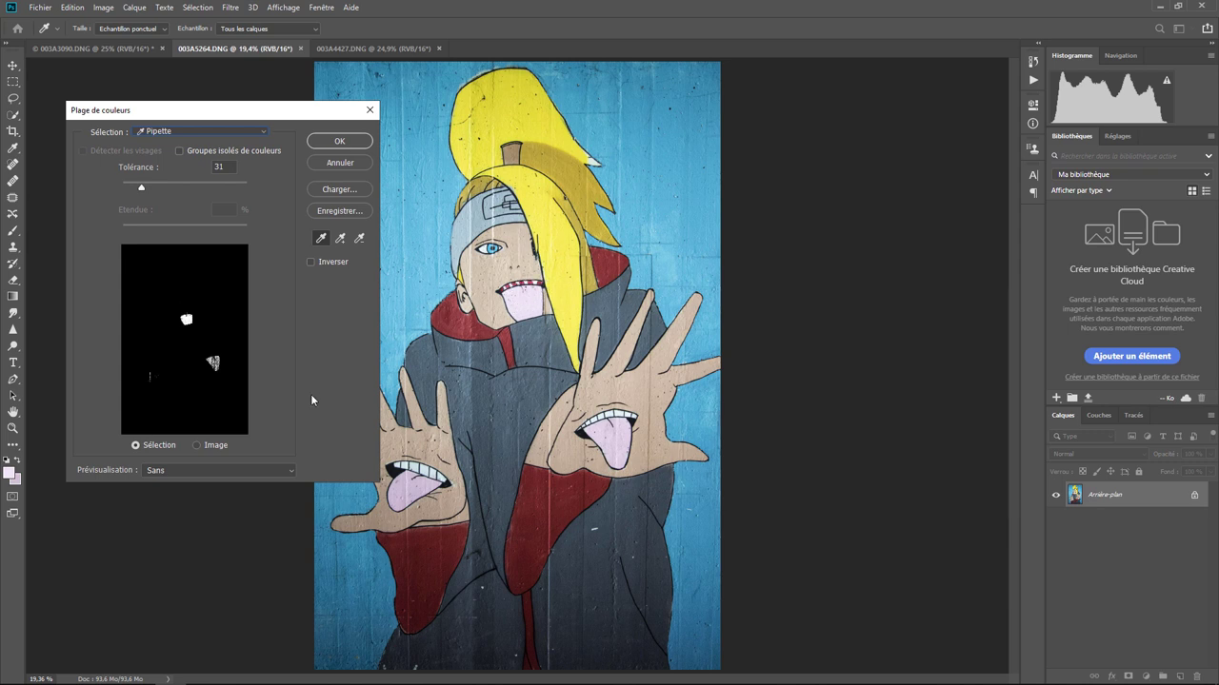
pyautogui.click(179, 150)
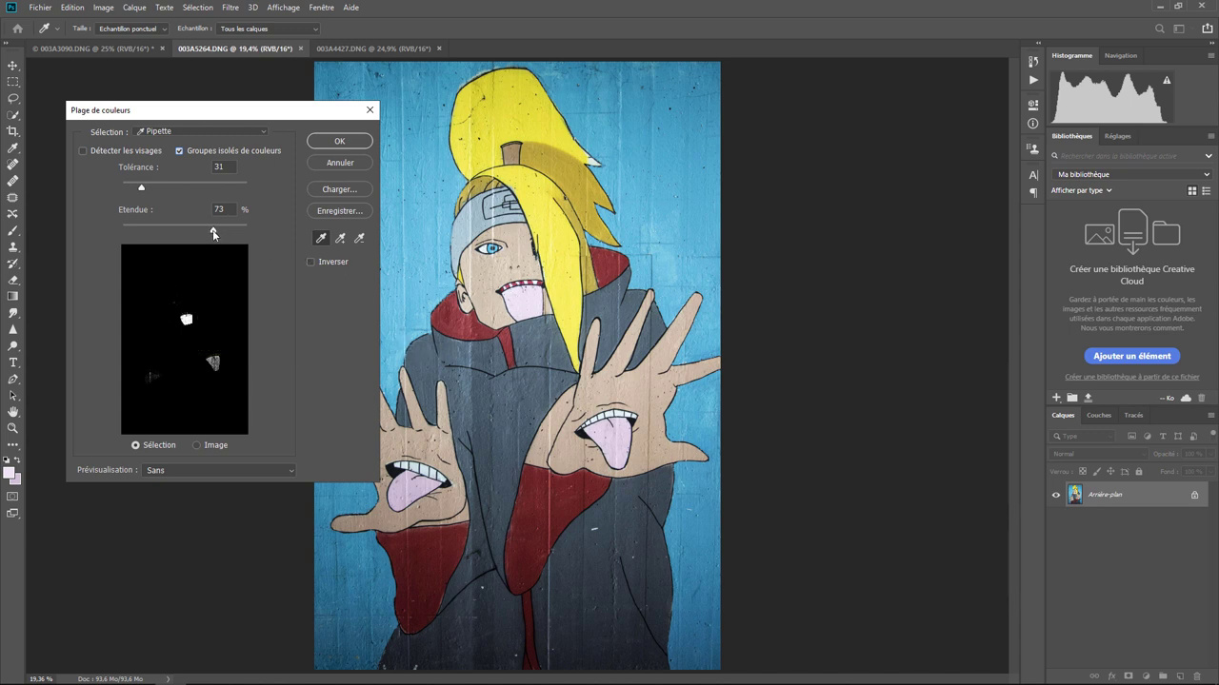
pyautogui.moveTo(214, 232); pyautogui.dragTo(137, 232)
pyautogui.moveTo(142, 188); pyautogui.dragTo(141, 188)
# Compare Image/Selection previews and the Grayscale and Quick Mask canvas previews
pyautogui.click(198, 445)
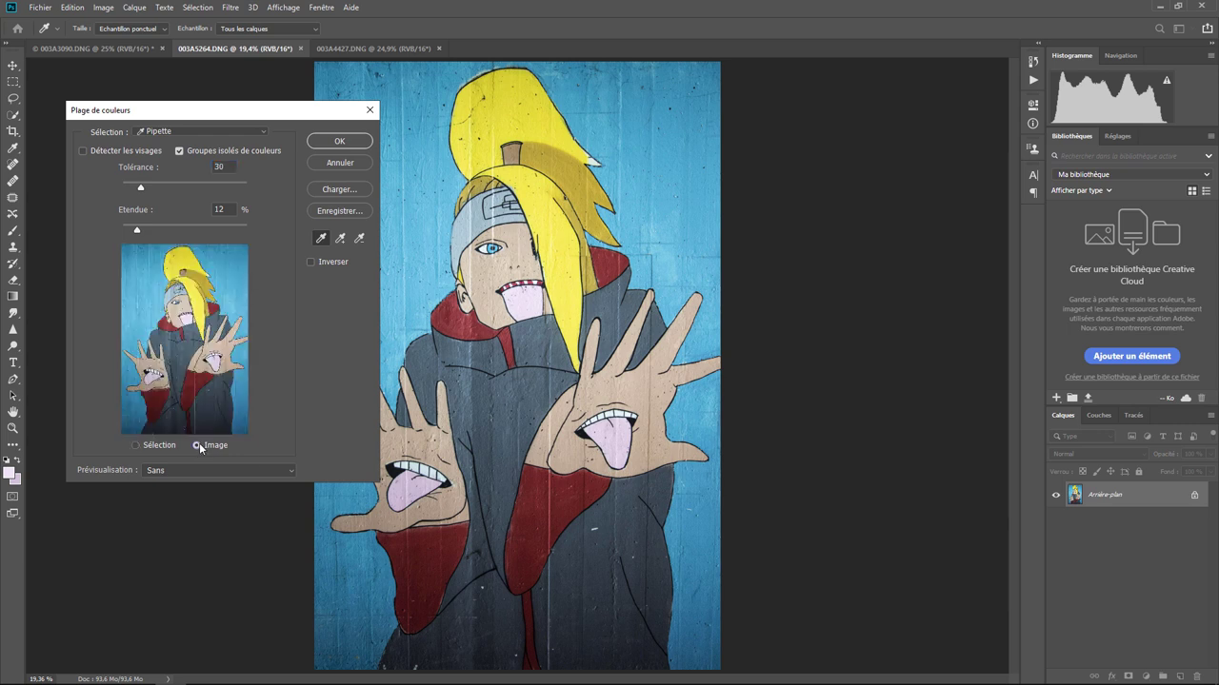
pyautogui.click(169, 446)
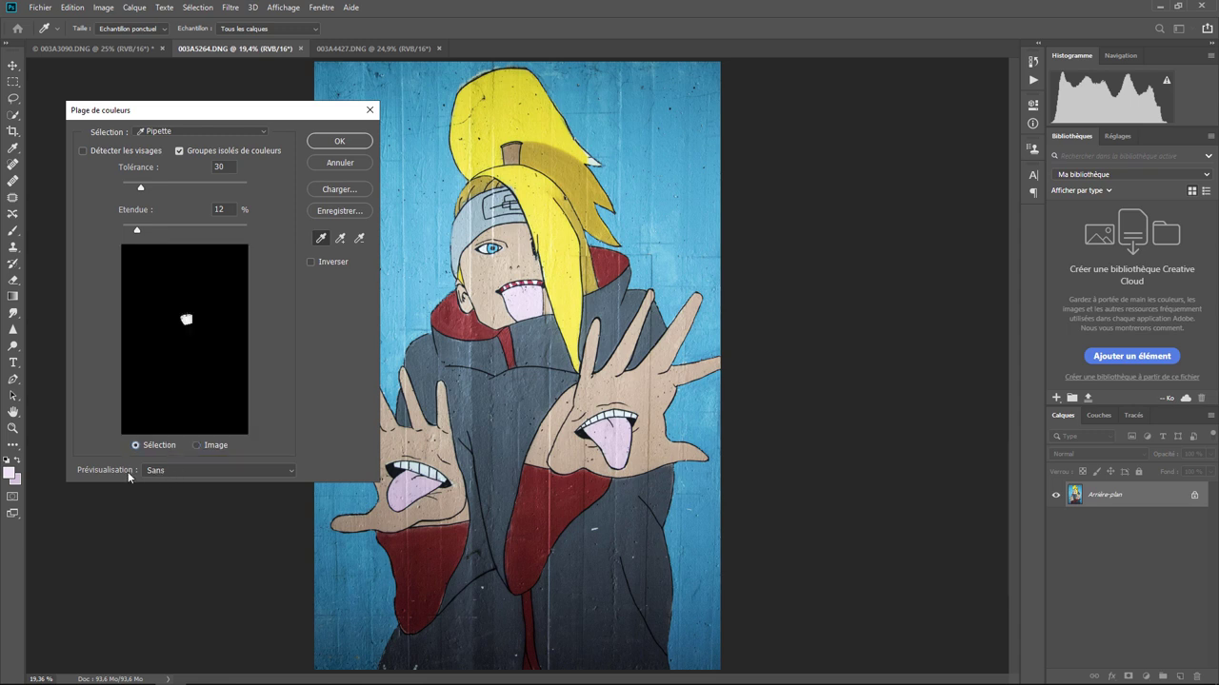
pyautogui.click(181, 470)
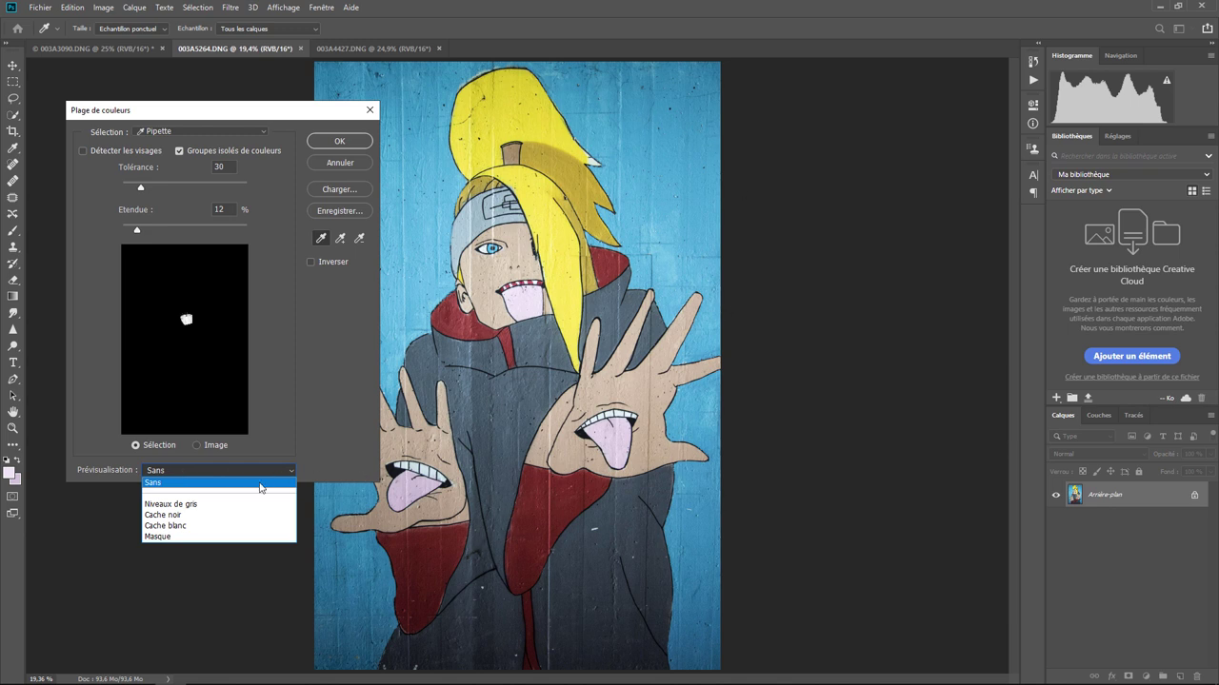
pyautogui.click(180, 505)
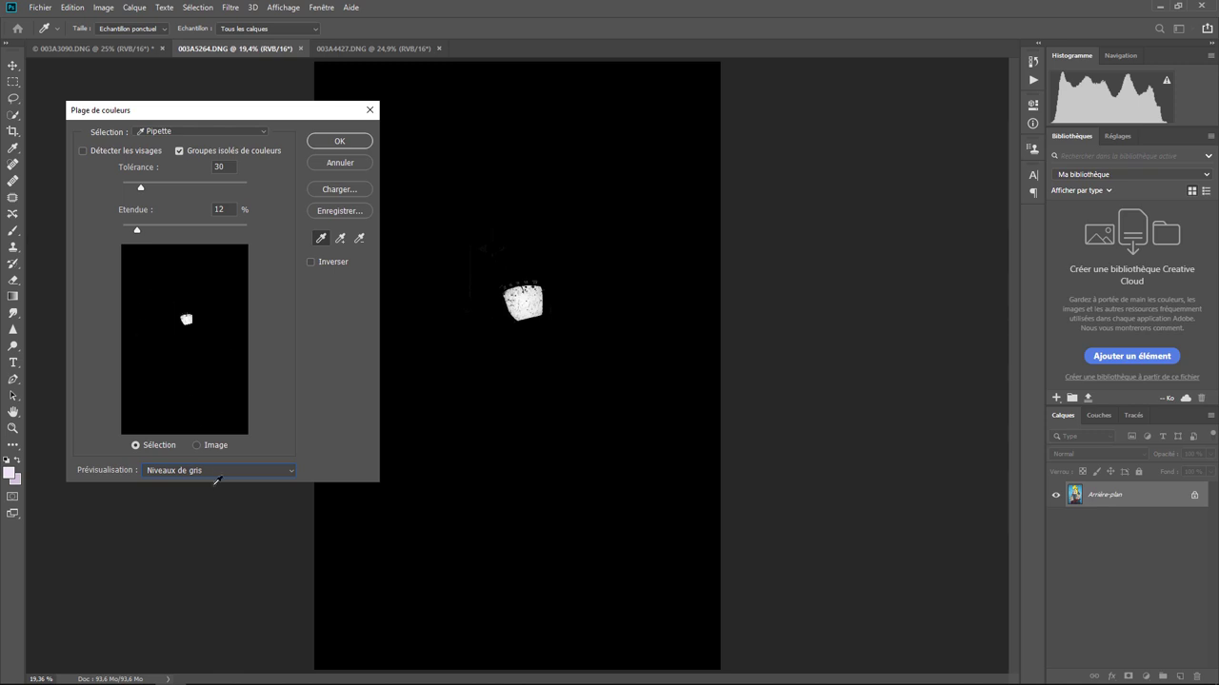
pyautogui.click(210, 473)
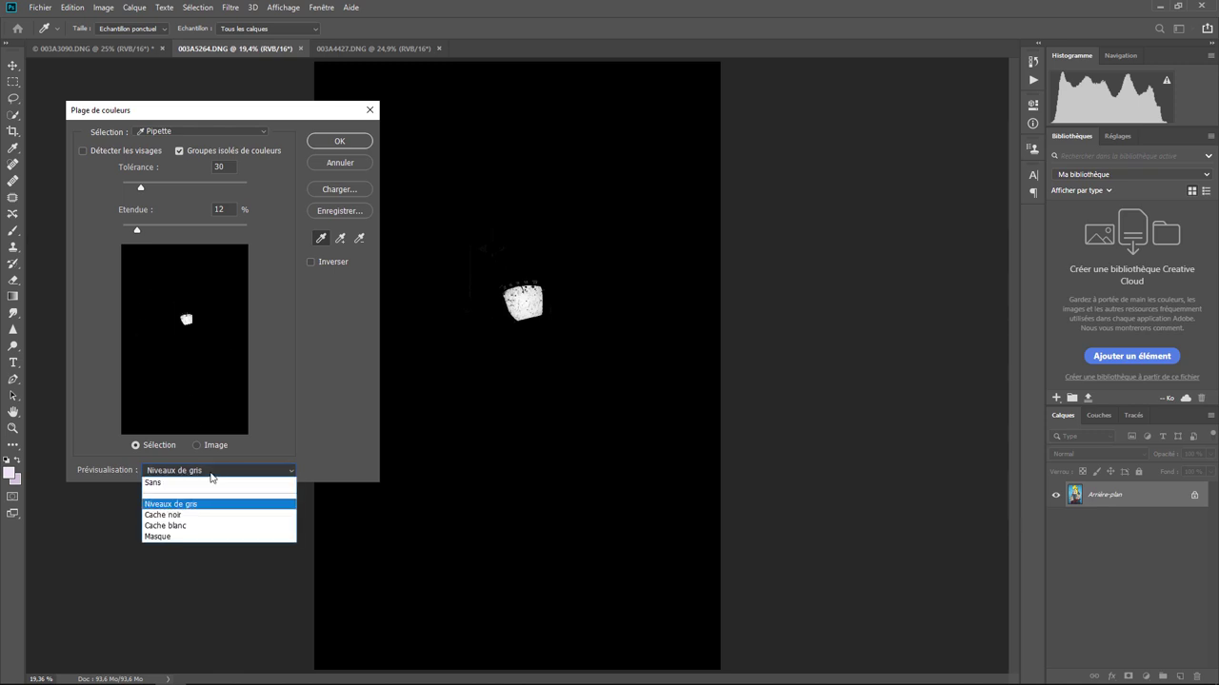
pyautogui.click(178, 537)
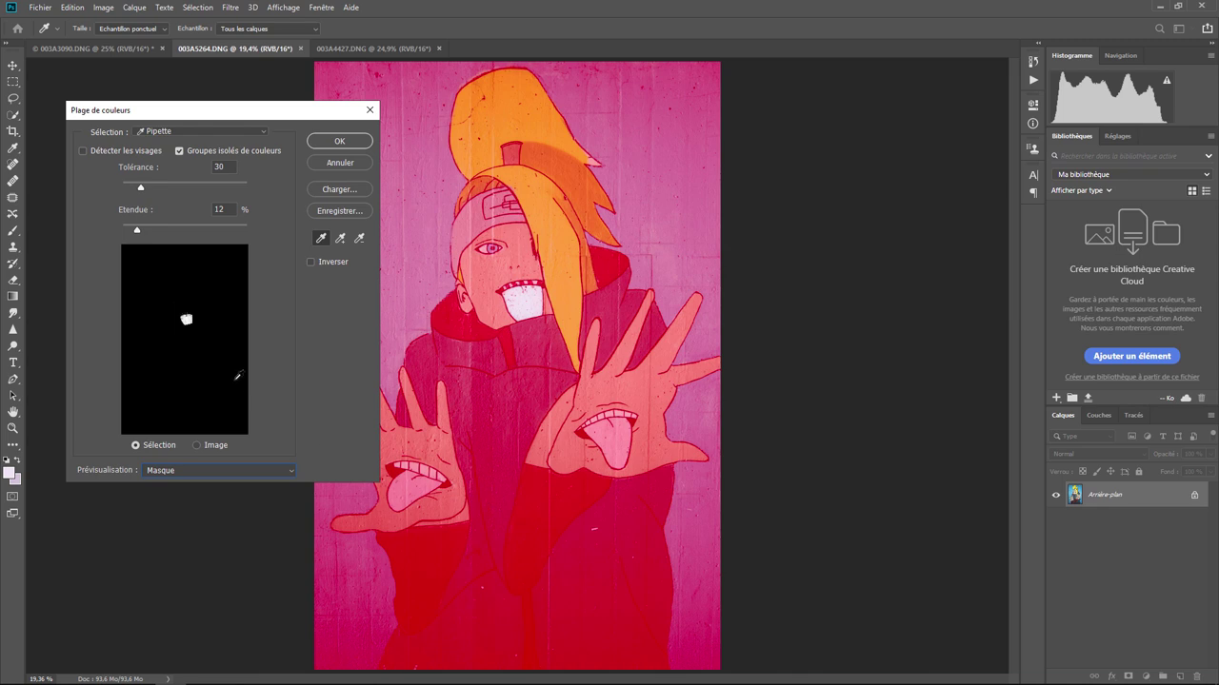
# Invert the Color Range selection and pick the subtract-colour eyedropper
pyautogui.click(327, 263)
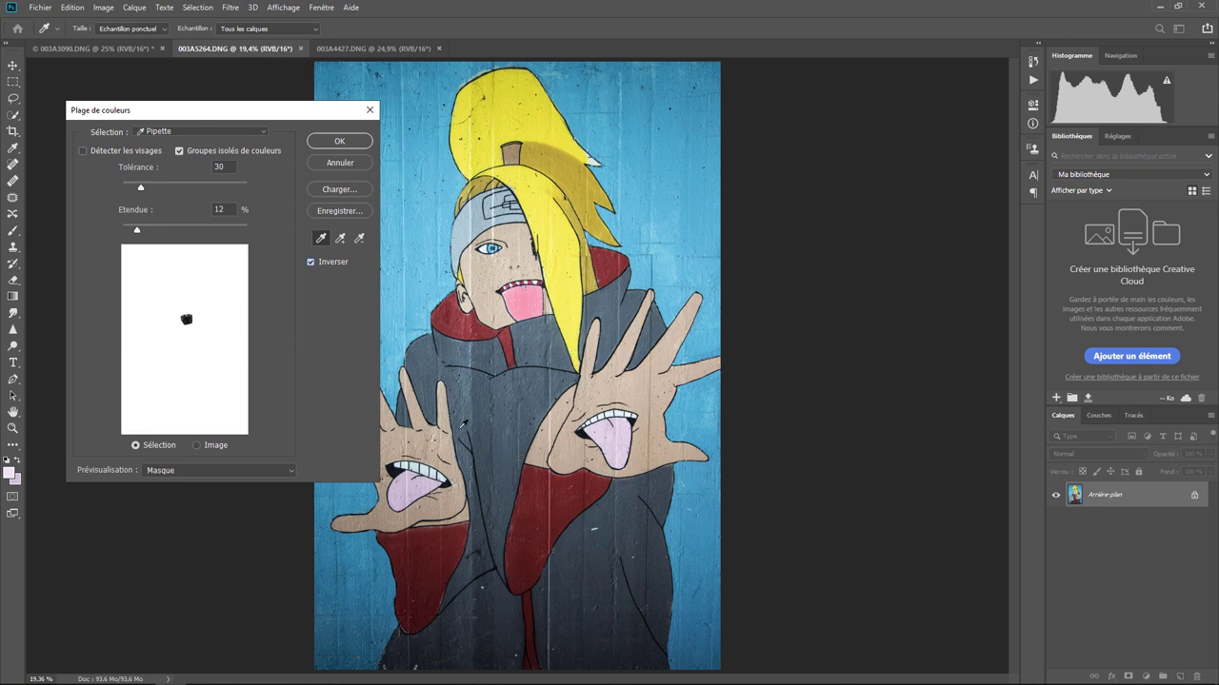
pyautogui.click(272, 471)
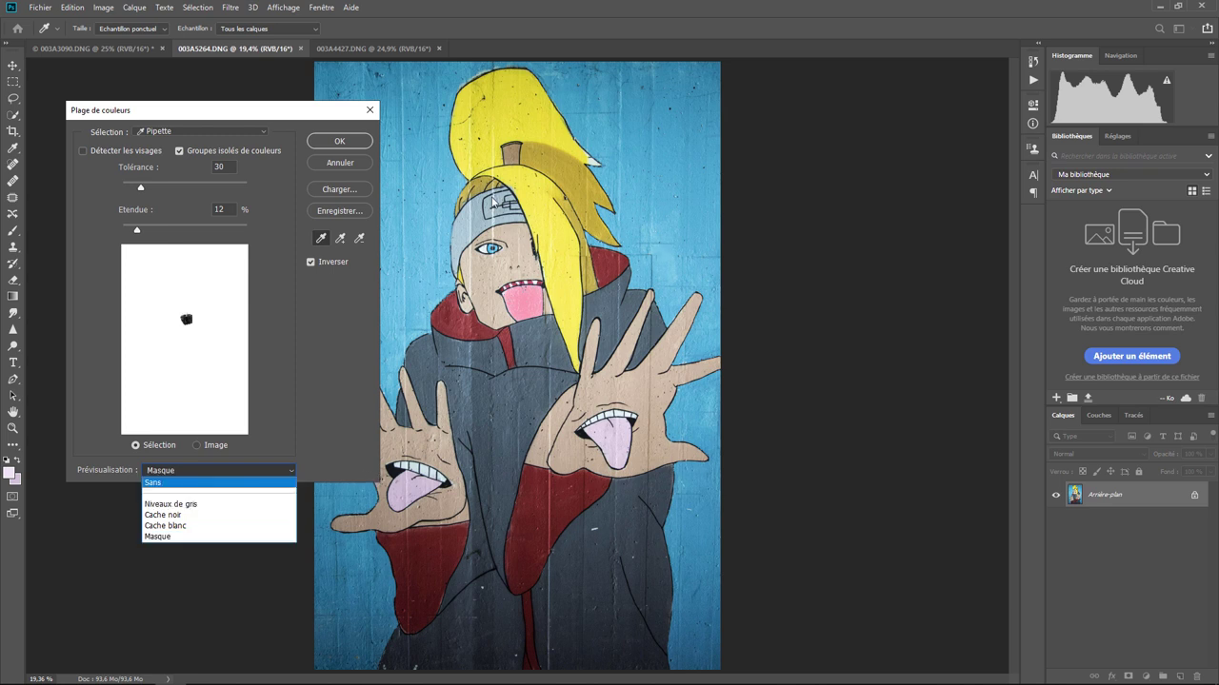
pyautogui.click(316, 426)
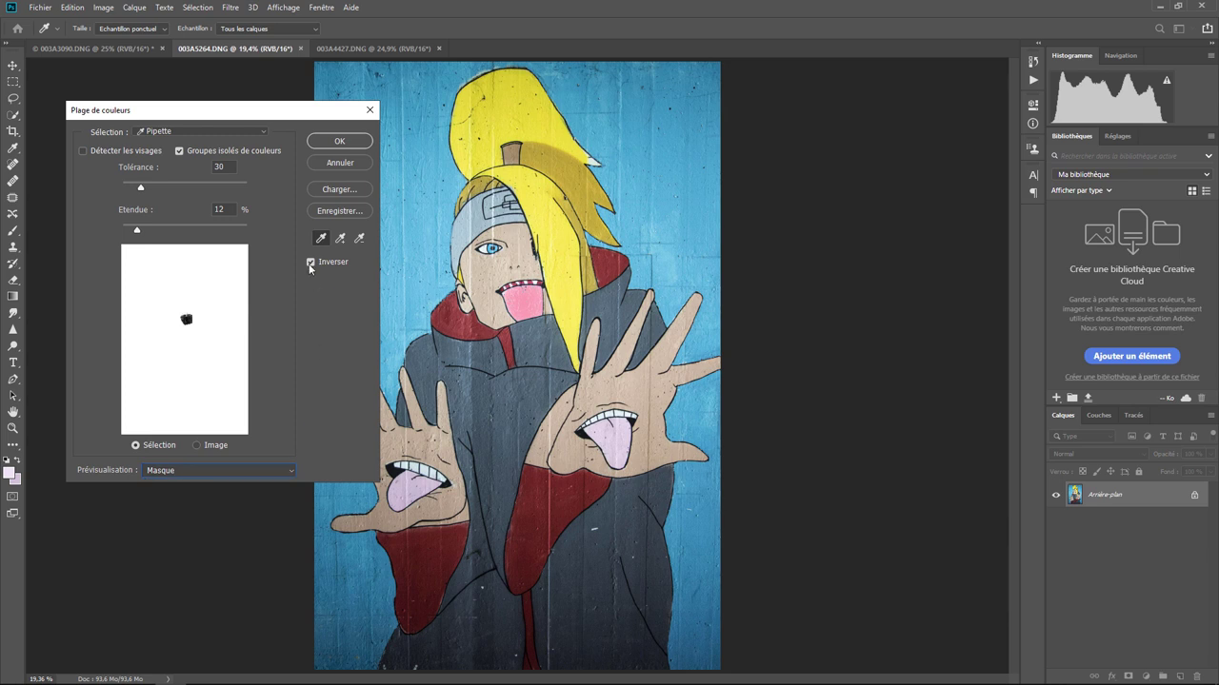
pyautogui.click(199, 130)
pyautogui.click(199, 130)
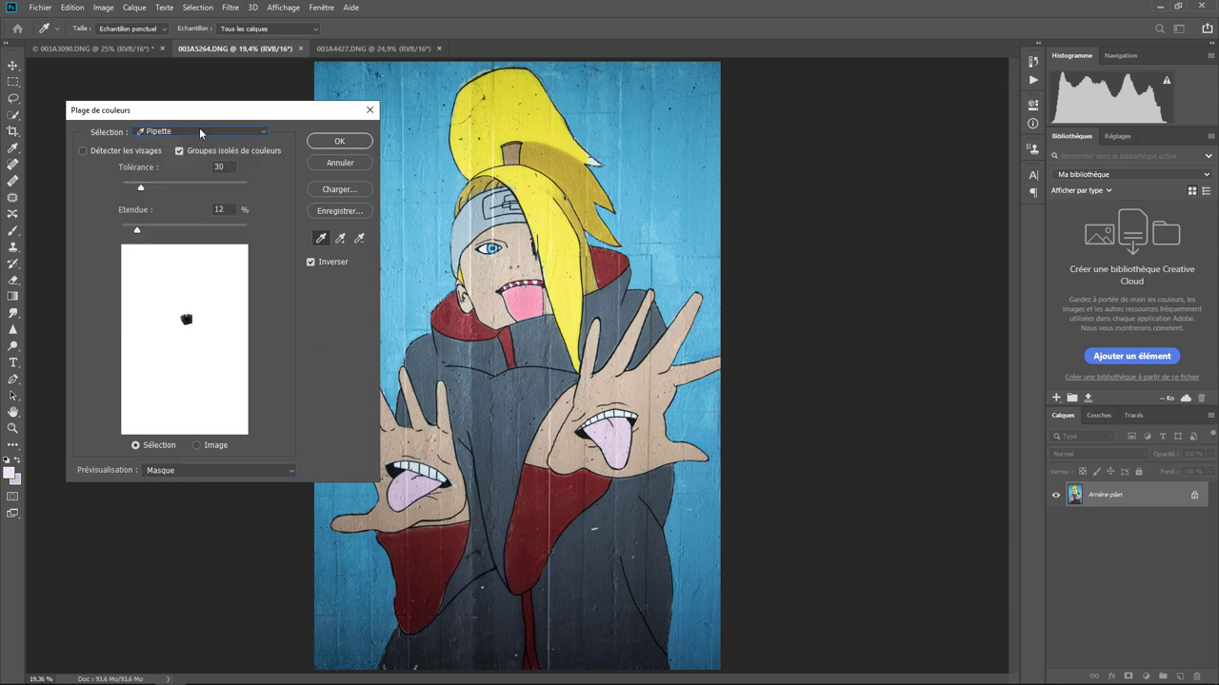
pyautogui.click(362, 239)
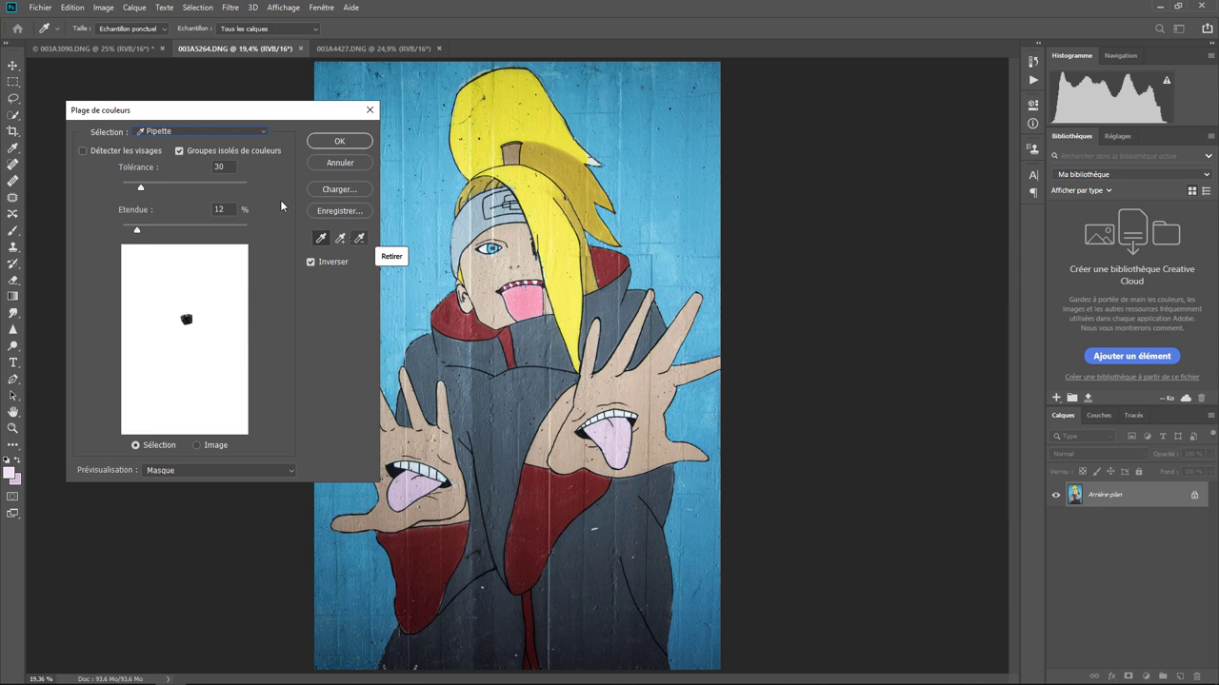
pyautogui.click(193, 132)
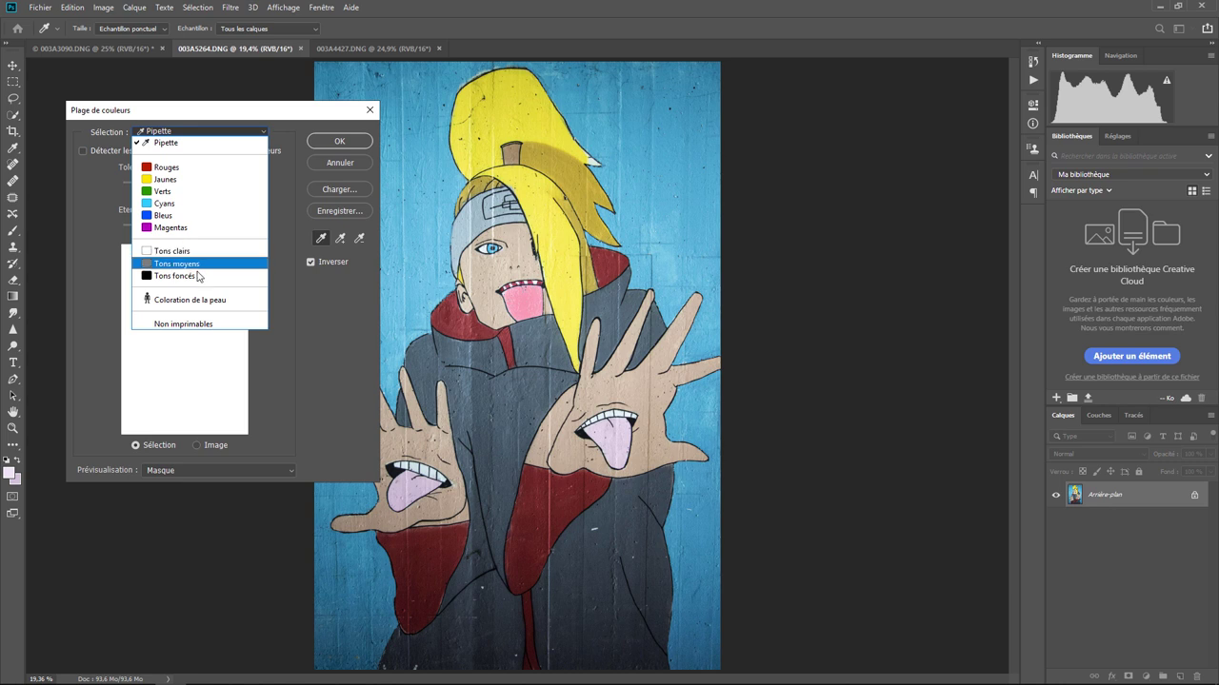
pyautogui.click(344, 165)
# Cancel the mural's Color Range and run Color Range with Skin Tones on the portrait
pyautogui.click(347, 164)
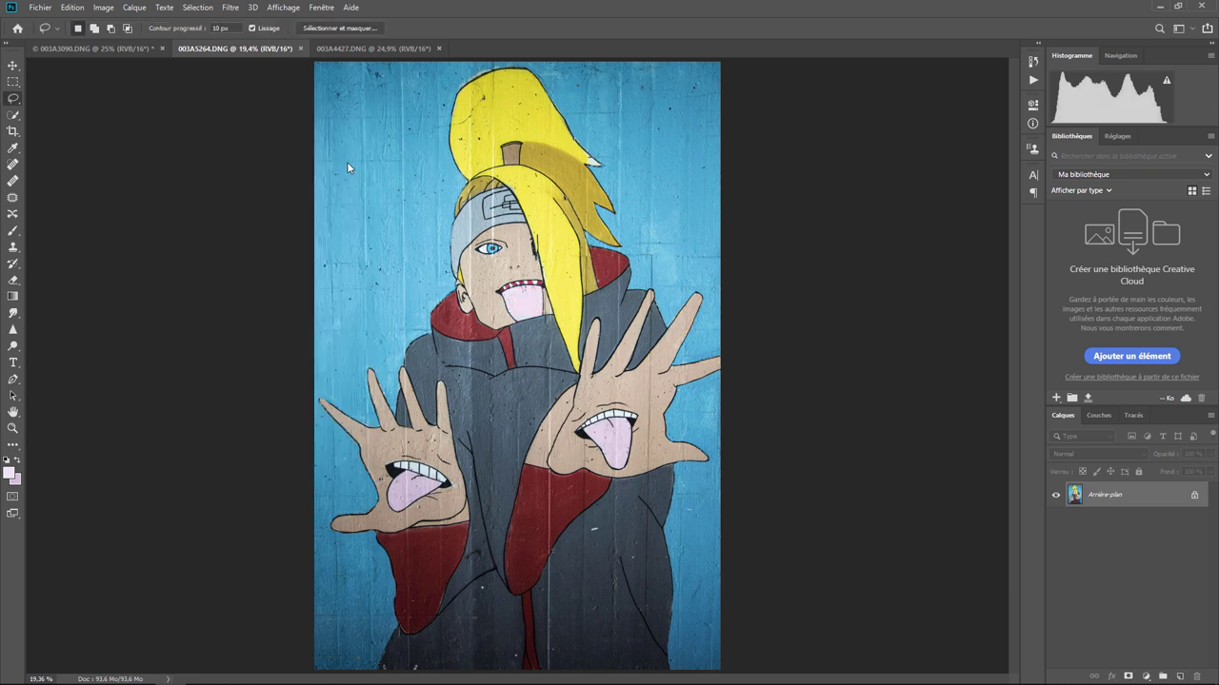
pyautogui.click(116, 50)
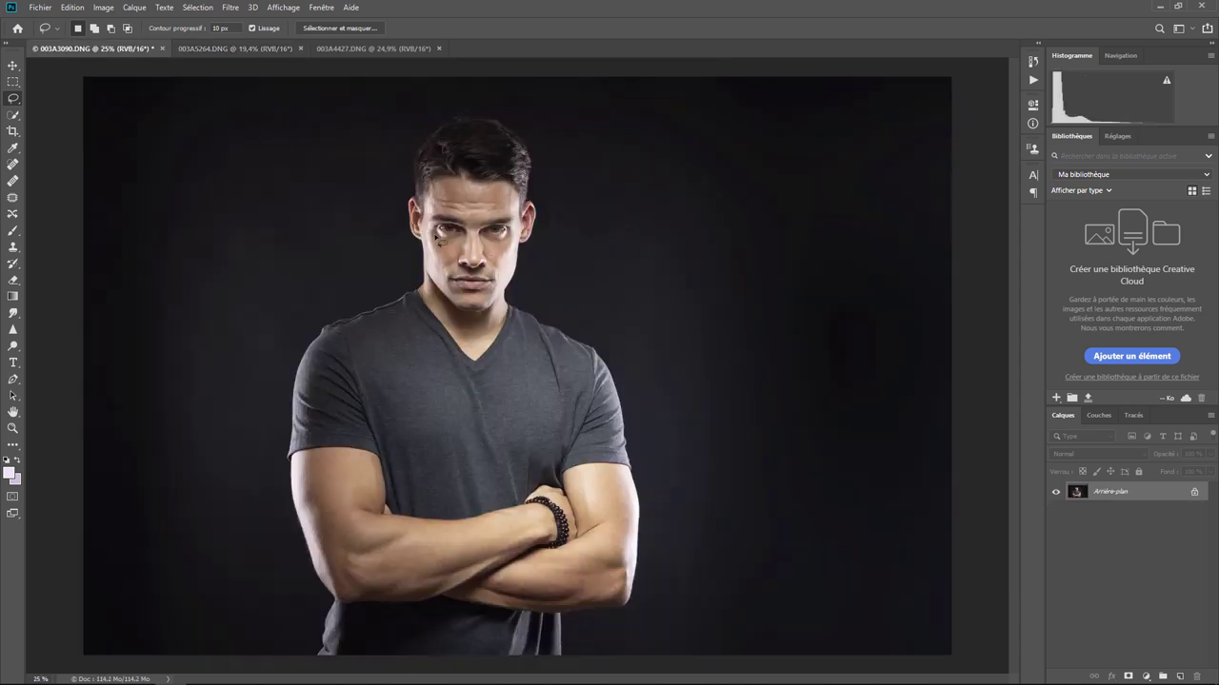
pyautogui.click(198, 7)
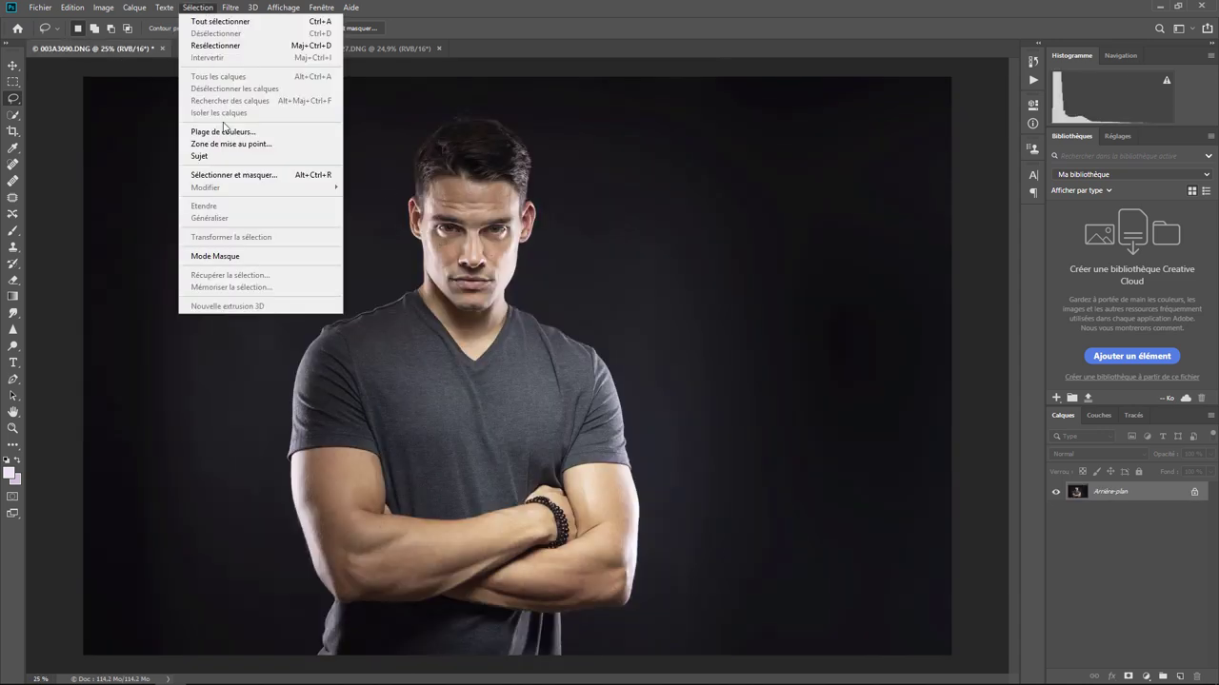
pyautogui.click(224, 132)
pyautogui.click(183, 132)
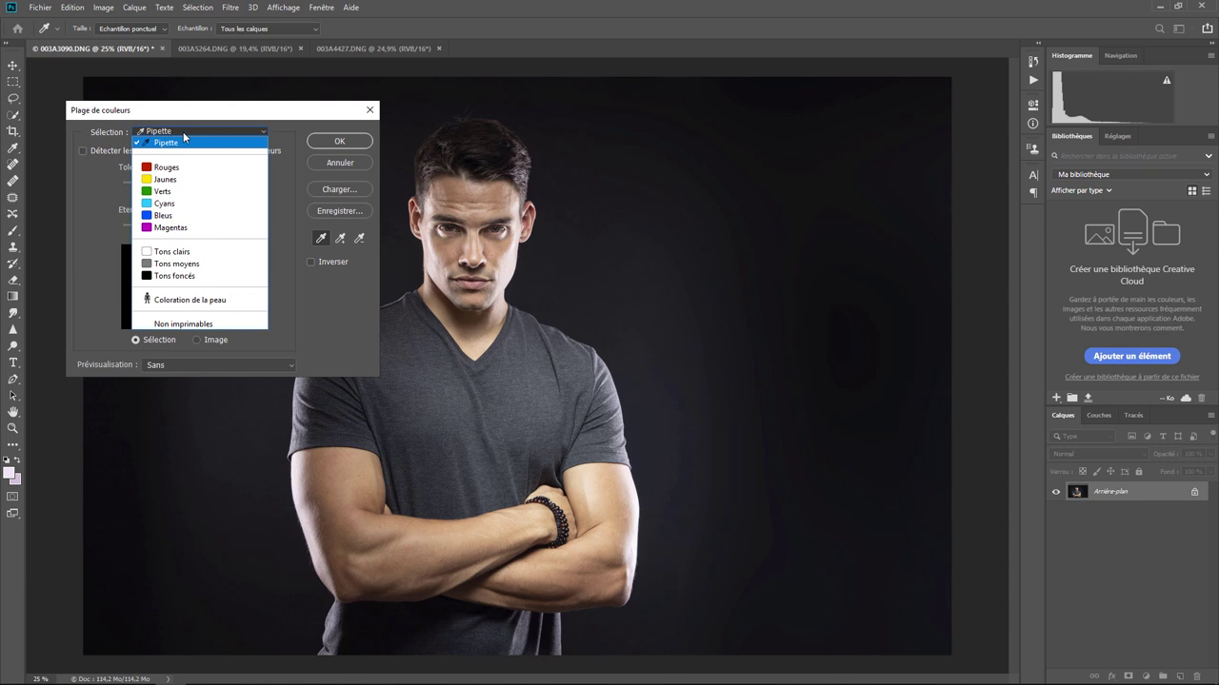
pyautogui.click(190, 301)
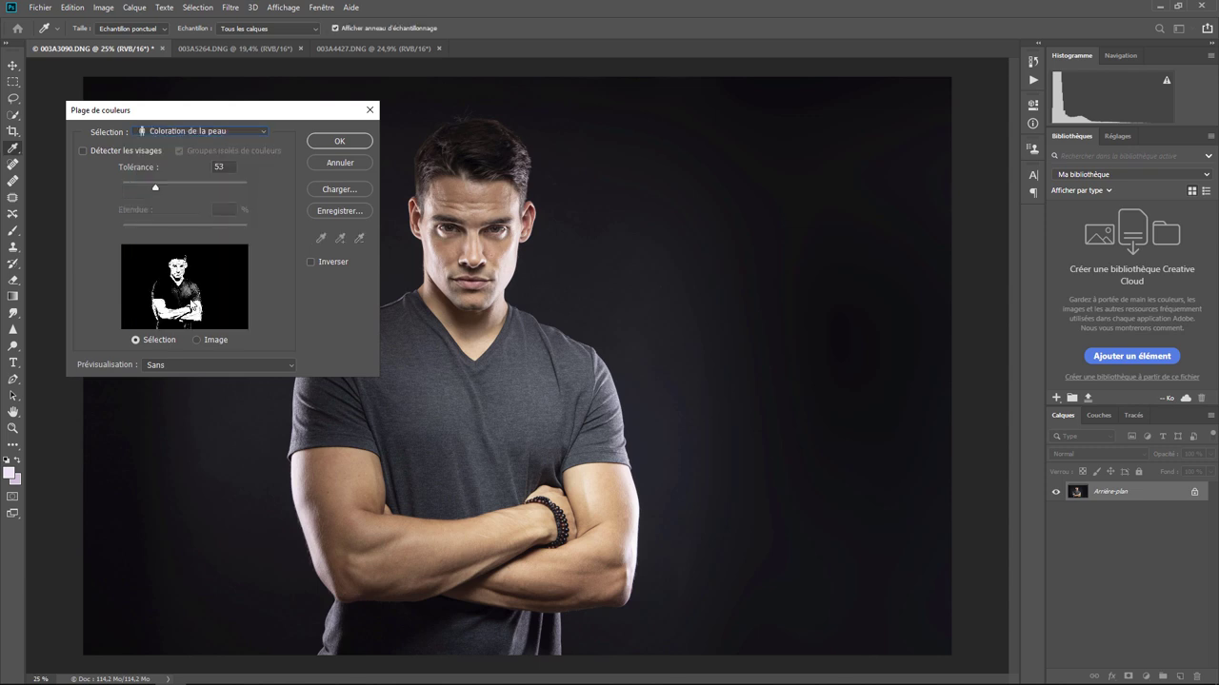
# Raise skin-tone tolerance to 67, toggle Detect Faces, cancel, and show the tulip photo
pyautogui.moveTo(152, 183)
pyautogui.mouseDown()
pyautogui.moveTo(124, 190)
pyautogui.moveTo(183, 183)
pyautogui.moveTo(155, 181)
pyautogui.moveTo(167, 187)
pyautogui.mouseUp()
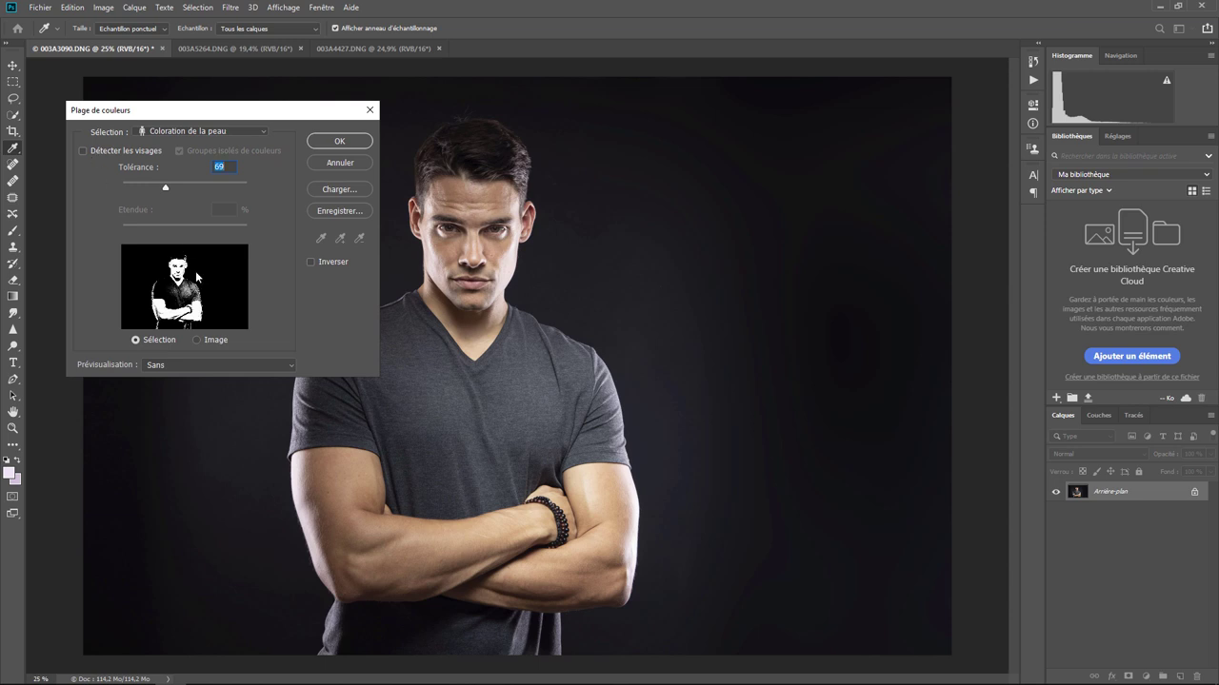
pyautogui.click(95, 150)
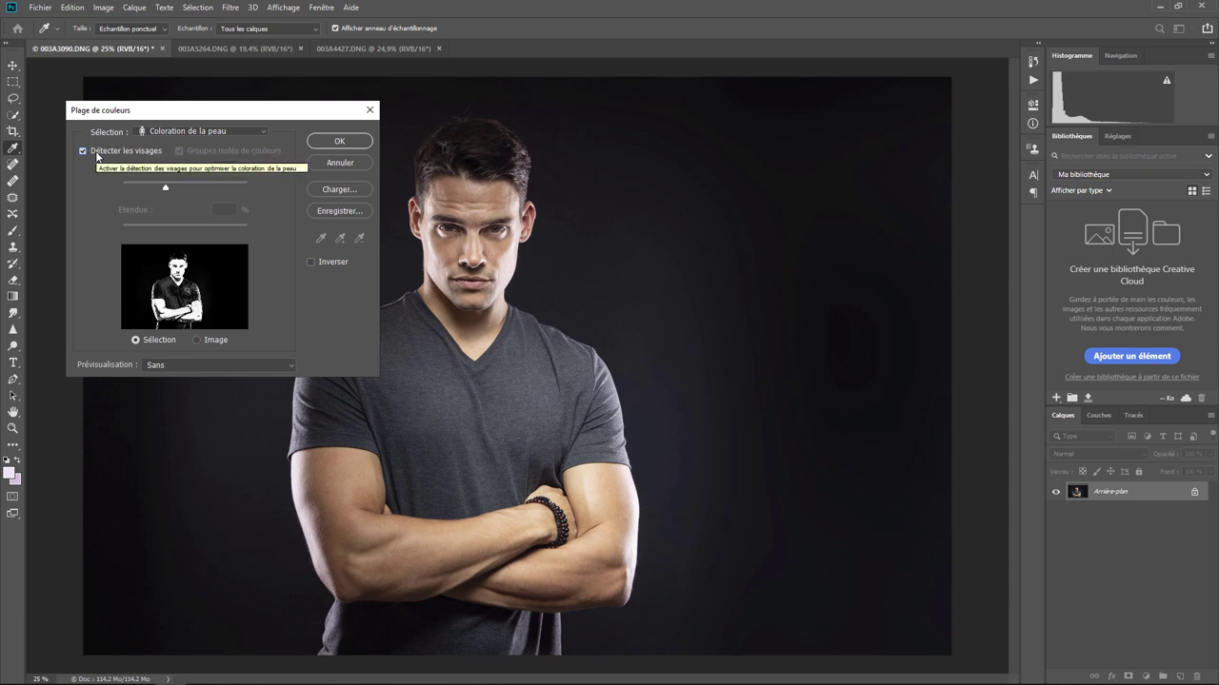
pyautogui.click(96, 150)
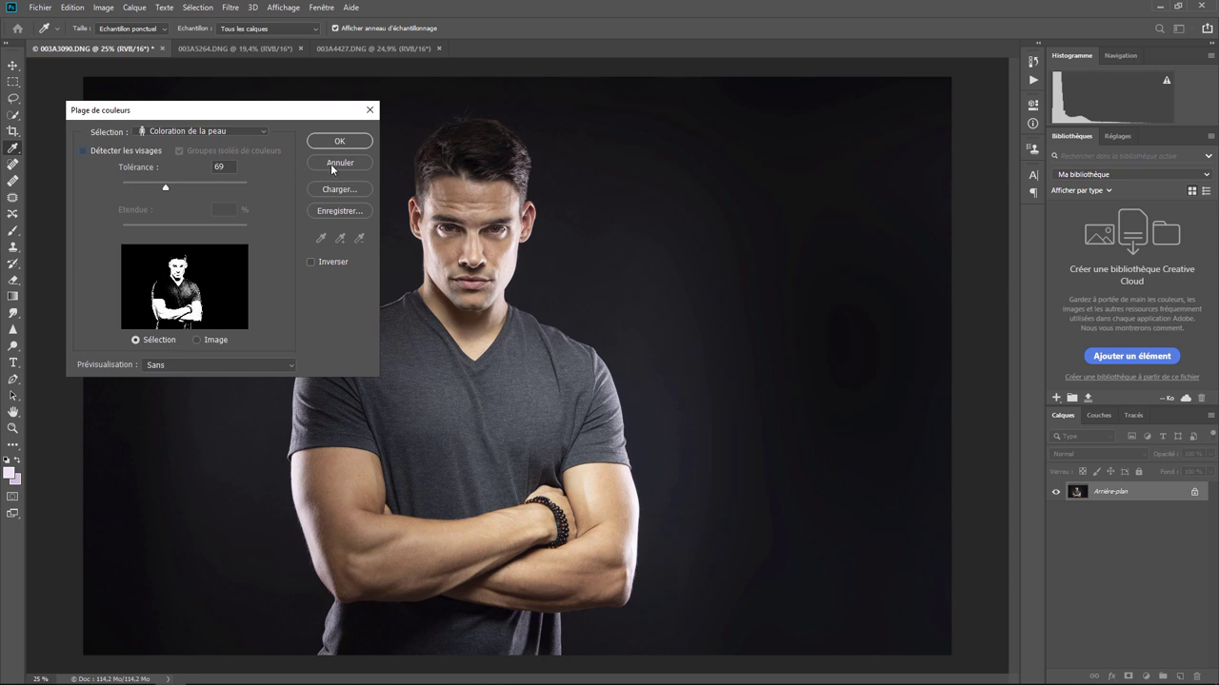
pyautogui.click(330, 164)
pyautogui.click(371, 50)
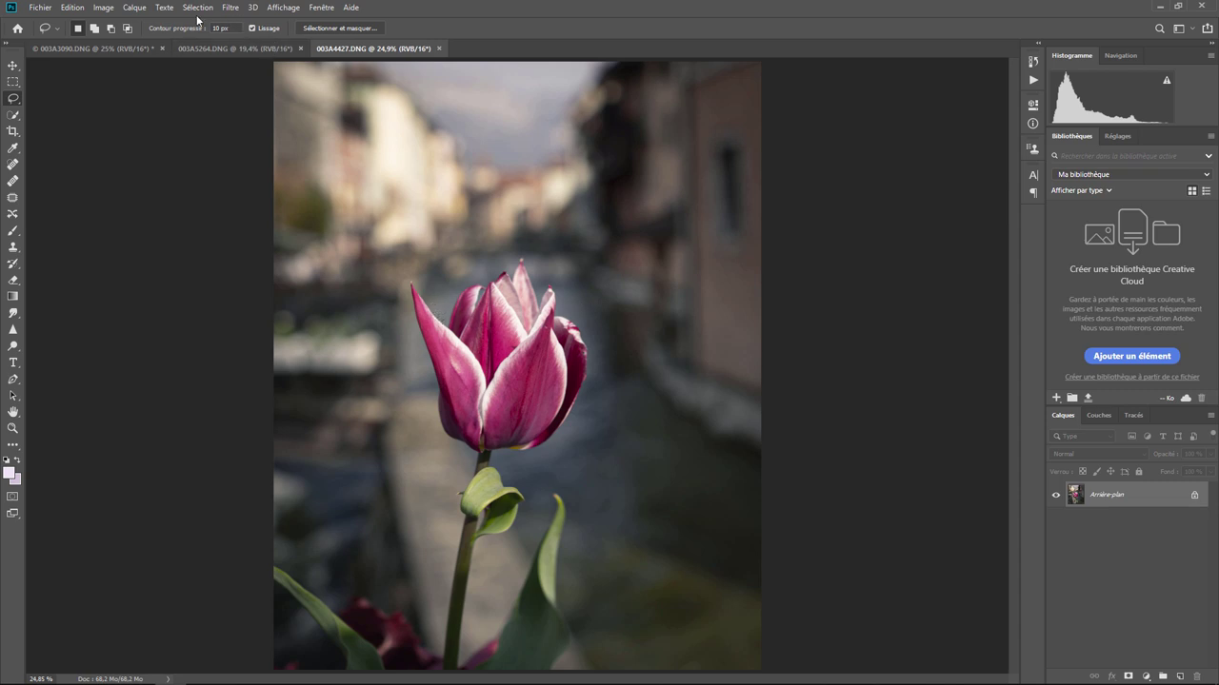
# Run Focus Area on the tulip (On White, range 4.00) and zoom into the petal tips
pyautogui.click(197, 7)
pyautogui.click(206, 146)
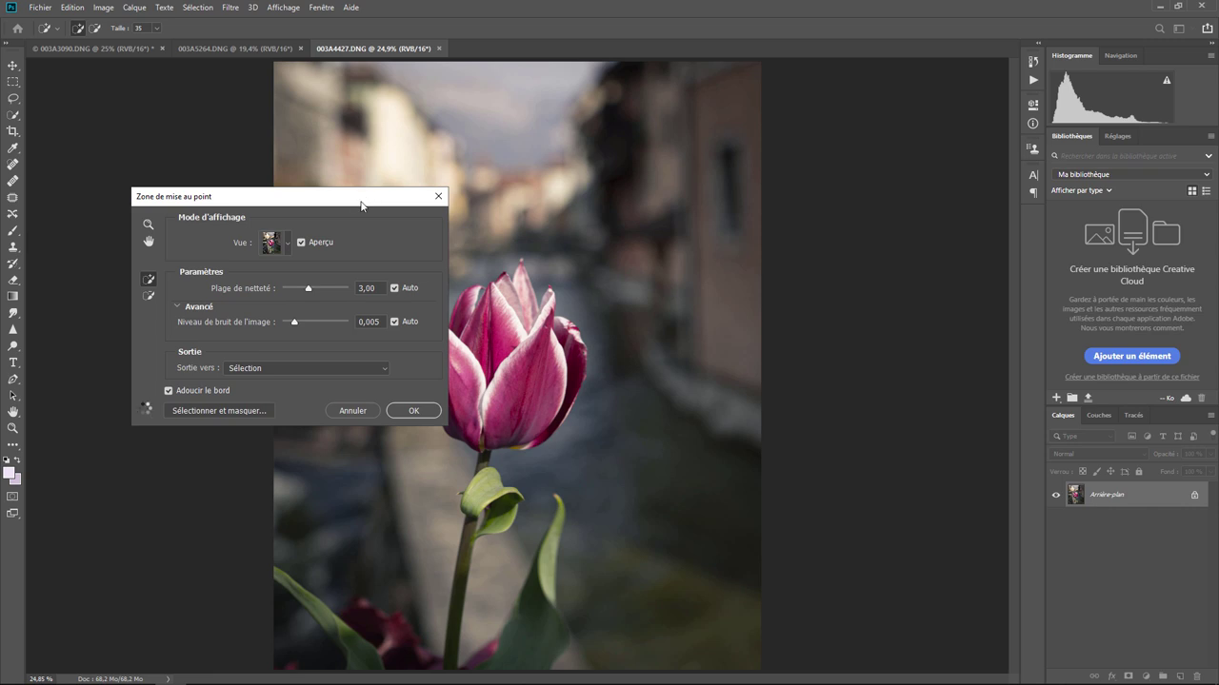
pyautogui.moveTo(361, 205); pyautogui.dragTo(871, 129)
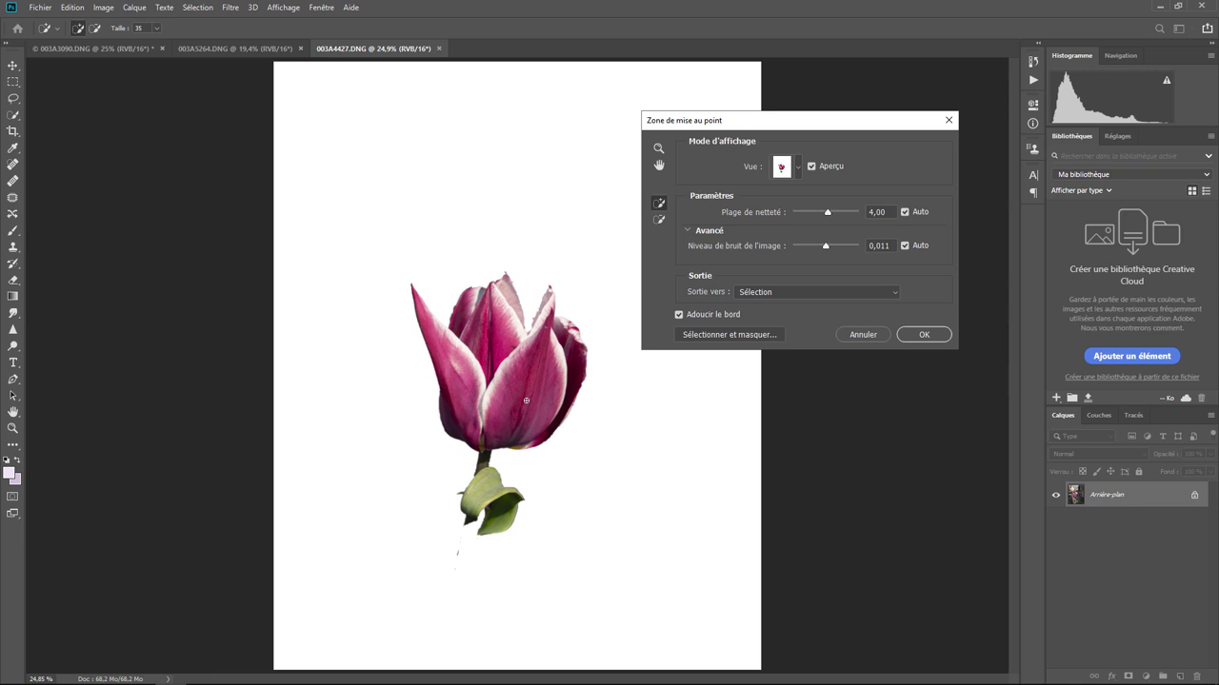
pyautogui.scroll(1, 525, 400)
pyautogui.scroll(1, 526, 400)
pyautogui.scroll(1, 525, 400)
pyautogui.scroll(1, 526, 400)
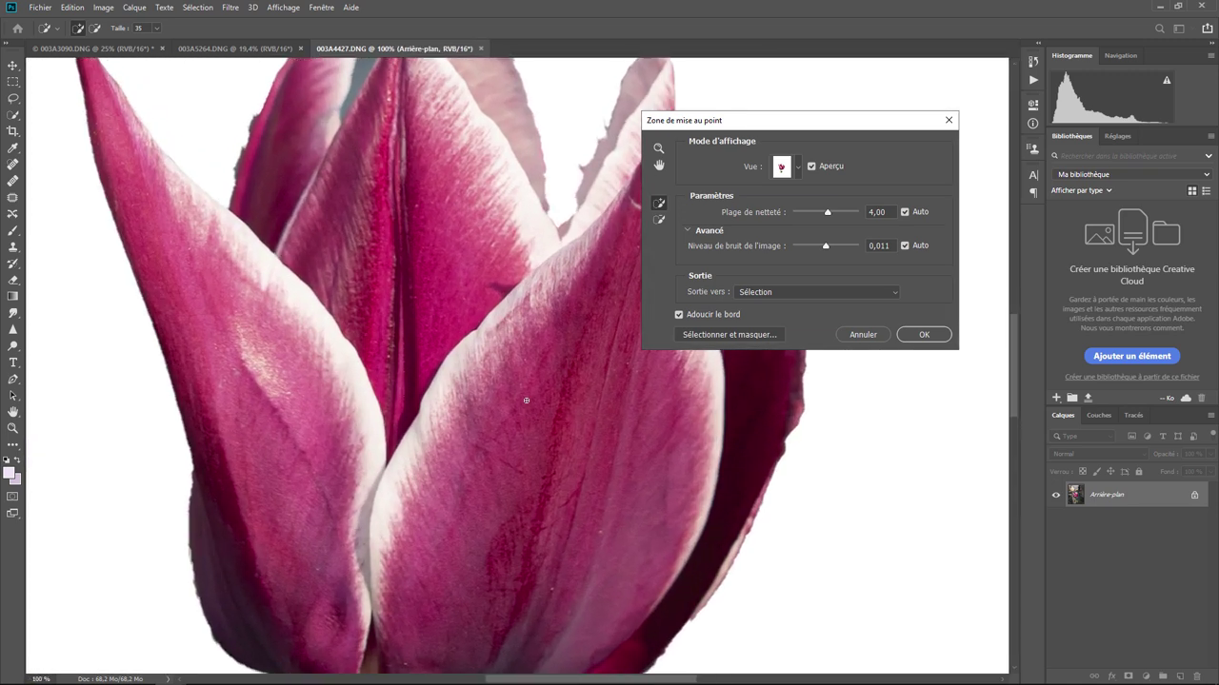
pyautogui.scroll(1, 526, 399)
pyautogui.moveTo(463, 340); pyautogui.dragTo(438, 371)
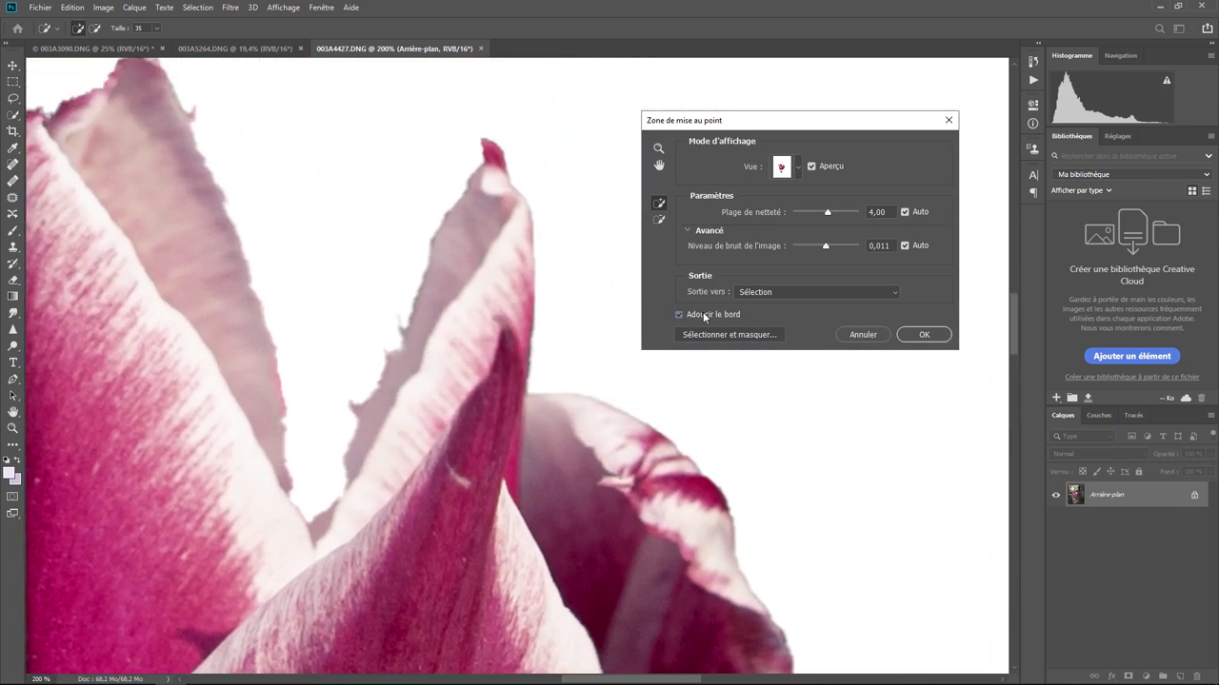
# Turn off edge softening, keep output as Sélection, and switch the view to Incrustation
pyautogui.click(703, 315)
pyautogui.click(704, 316)
pyautogui.click(708, 314)
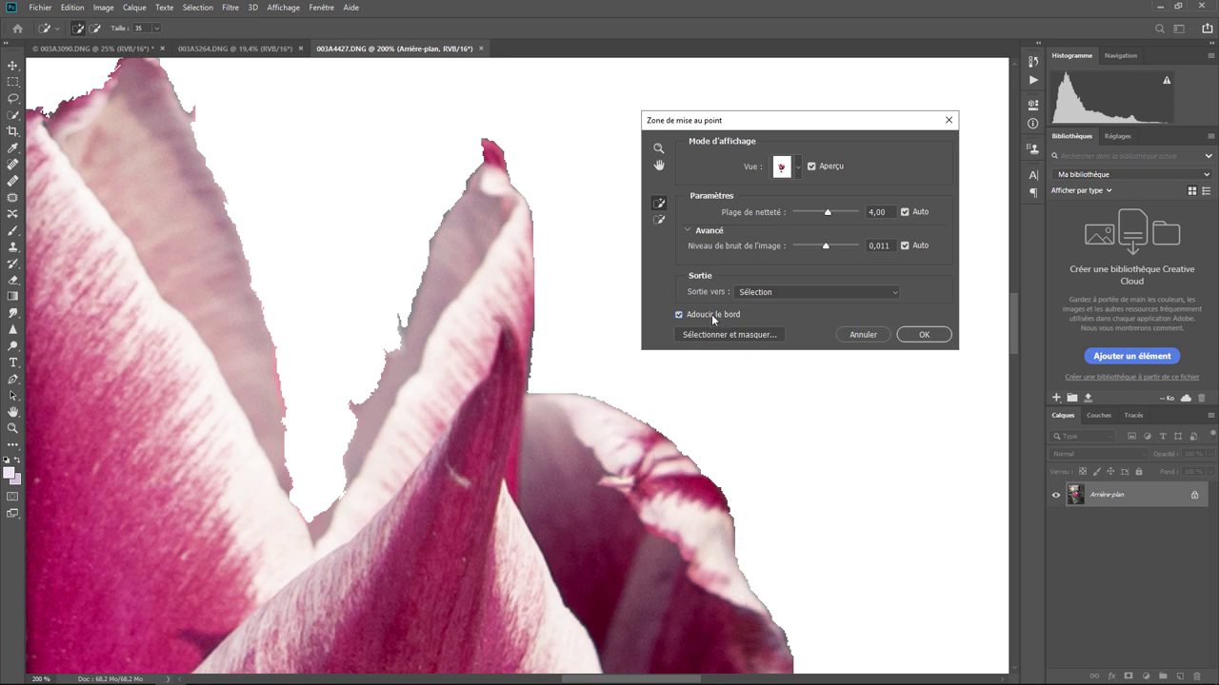
pyautogui.click(773, 293)
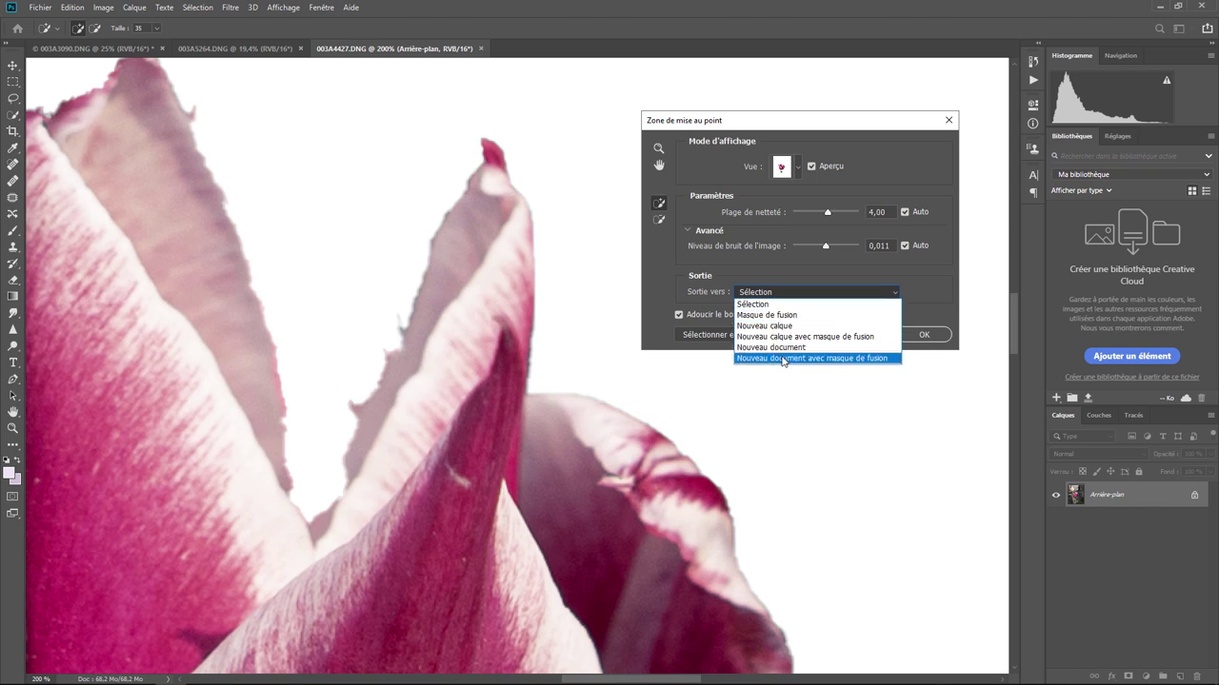
pyautogui.click(795, 263)
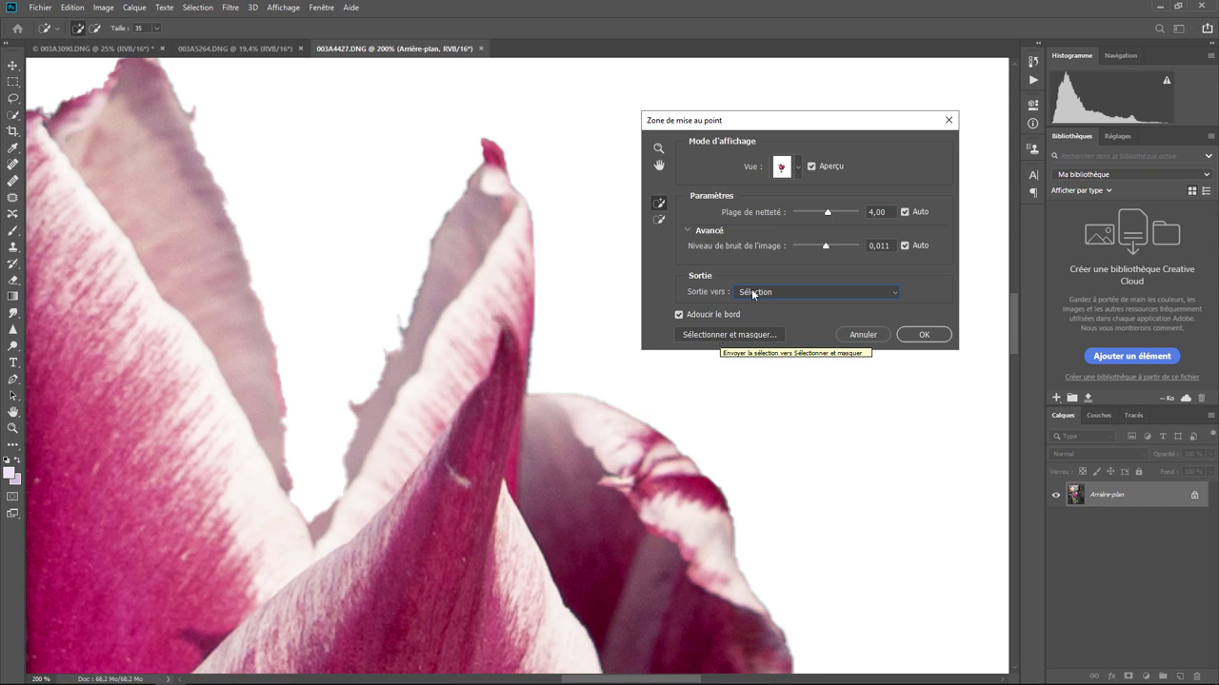
pyautogui.click(799, 167)
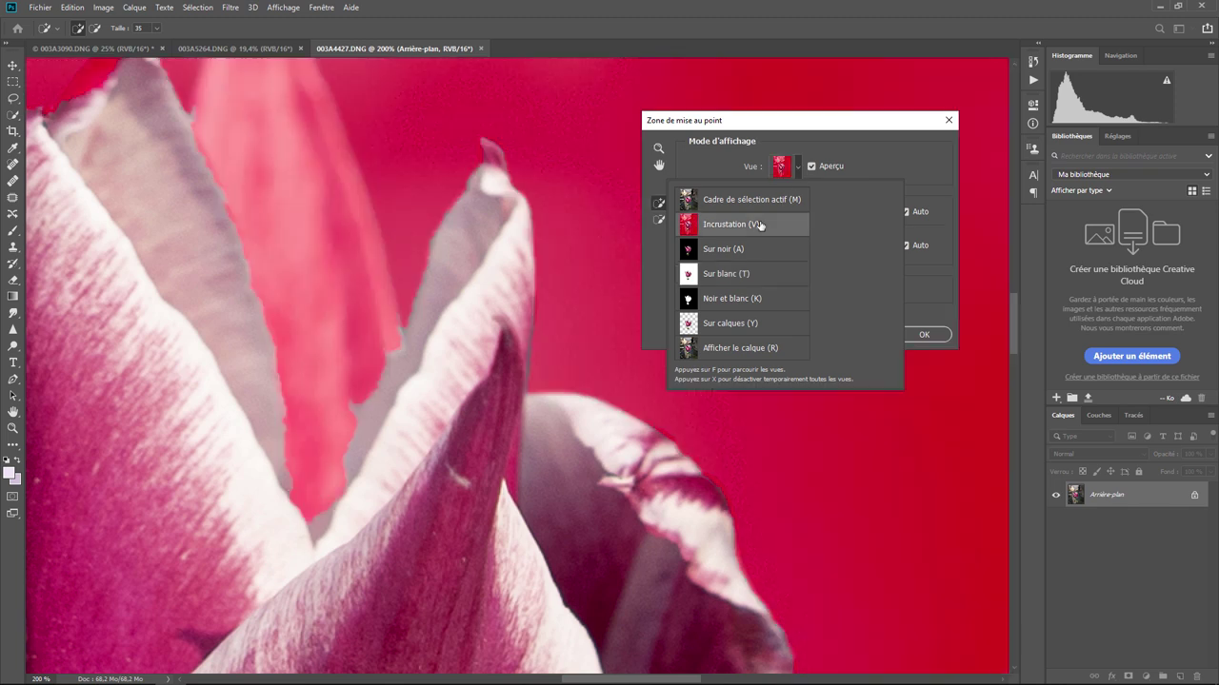
pyautogui.click(798, 169)
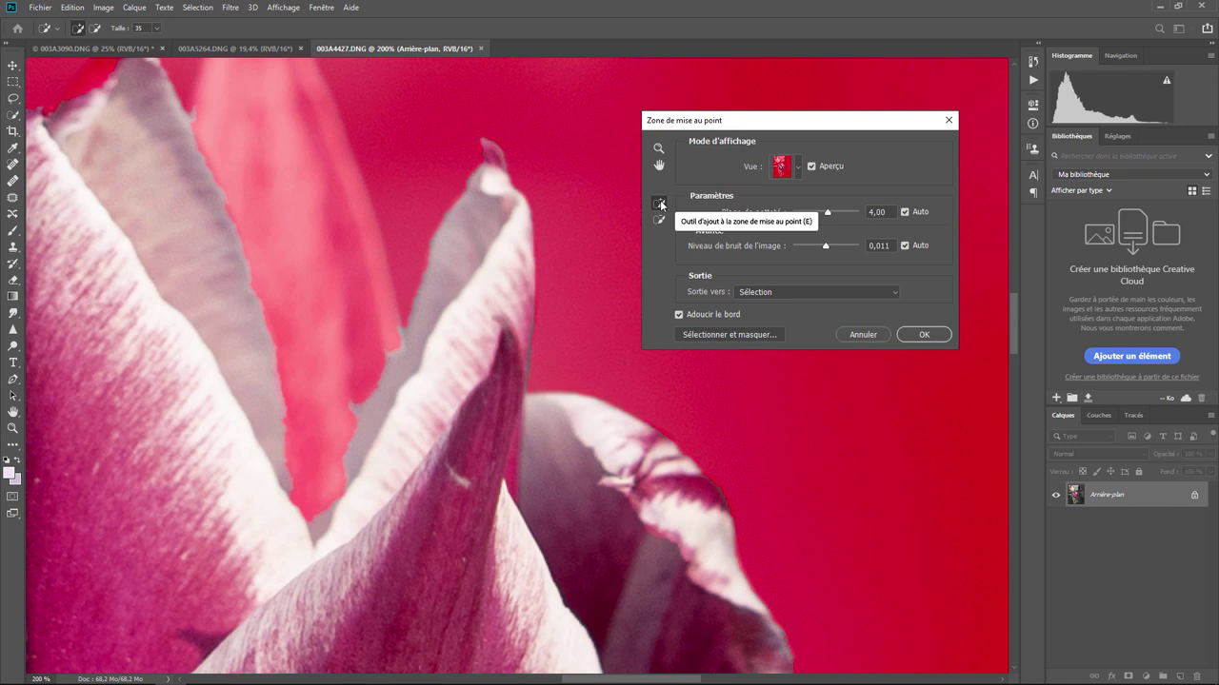
# Paint the middle back petal and its right edge into the focus area with the Add brush
pyautogui.moveTo(354, 381); pyautogui.dragTo(505, 517)
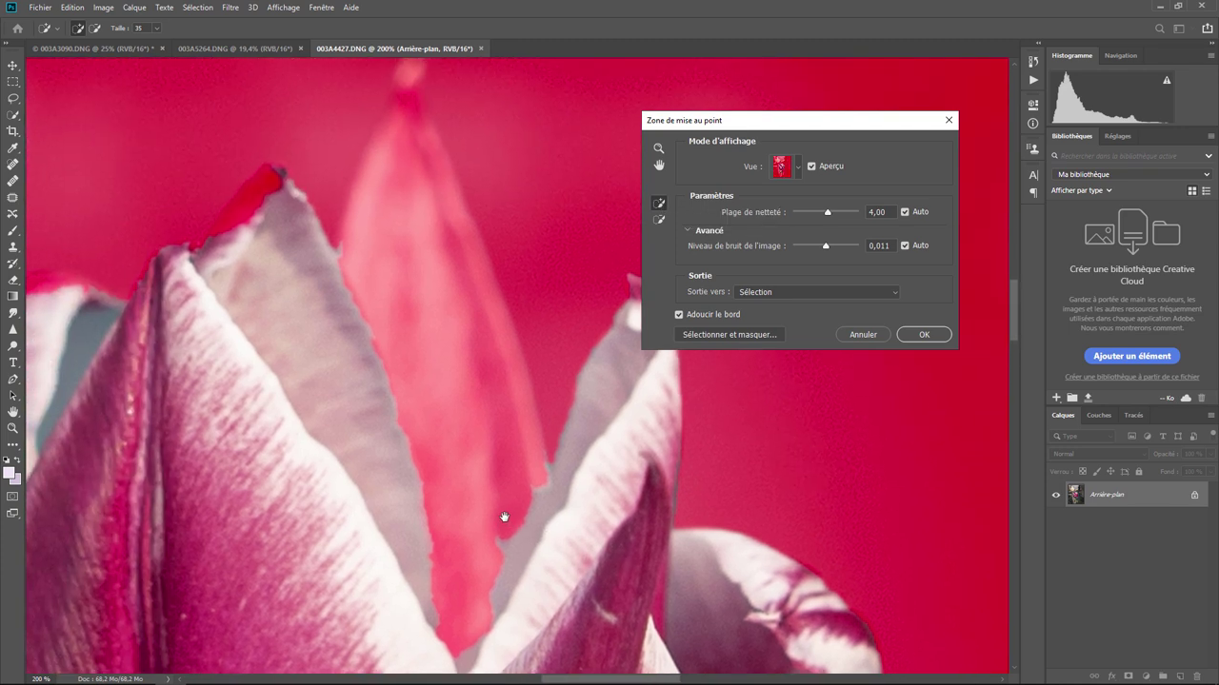
pyautogui.moveTo(405, 157)
pyautogui.mouseDown()
pyautogui.moveTo(458, 424)
pyautogui.moveTo(463, 520)
pyautogui.mouseUp()
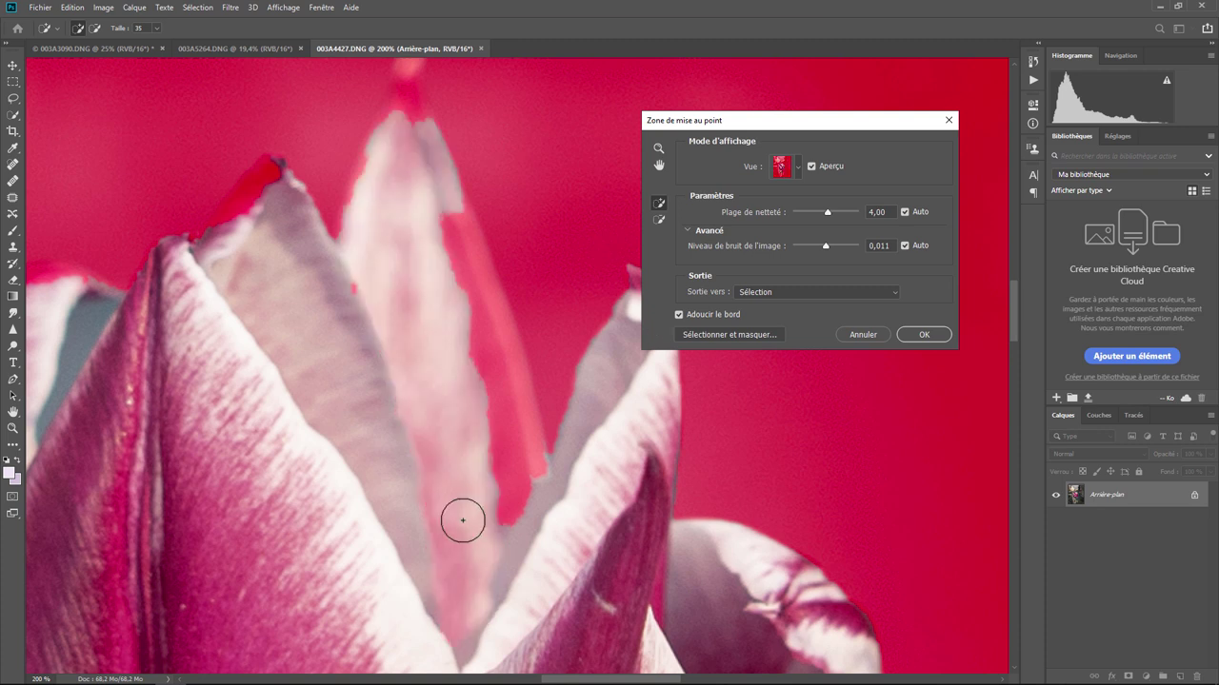
pyautogui.moveTo(446, 208)
pyautogui.mouseDown()
pyautogui.moveTo(507, 489)
pyautogui.moveTo(440, 211)
pyautogui.mouseUp()
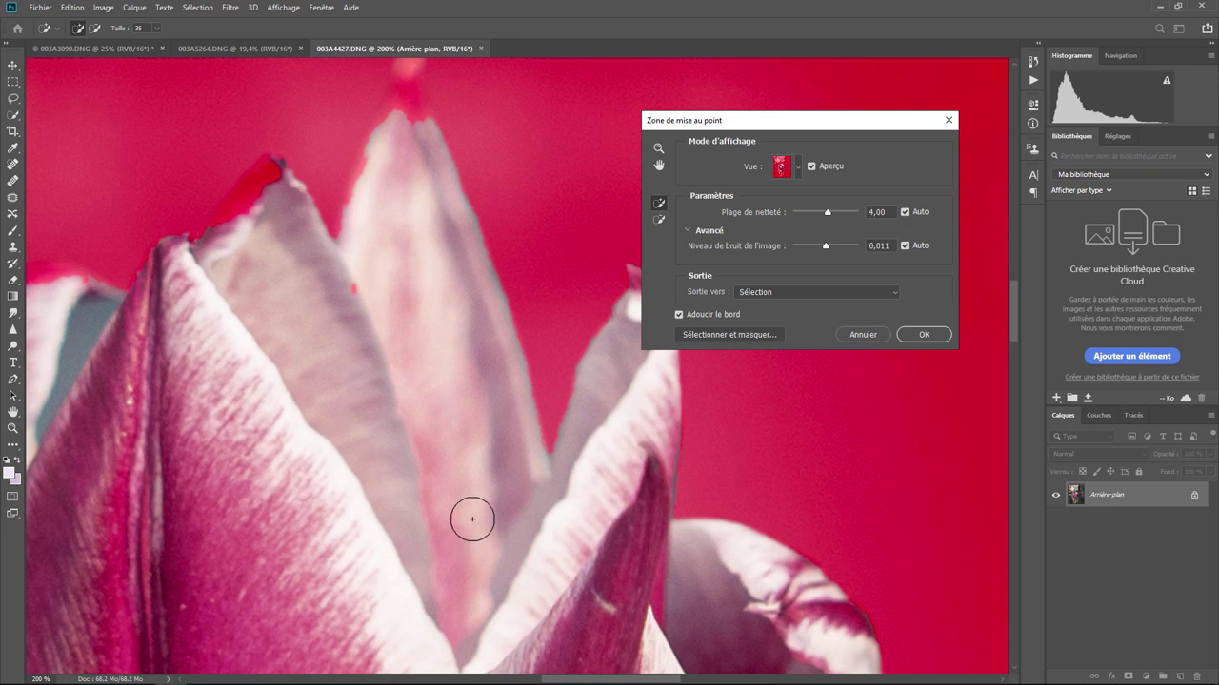
# Paint the blurry middle petal, tip and grey edges back out with the Subtract brush
pyautogui.click(658, 219)
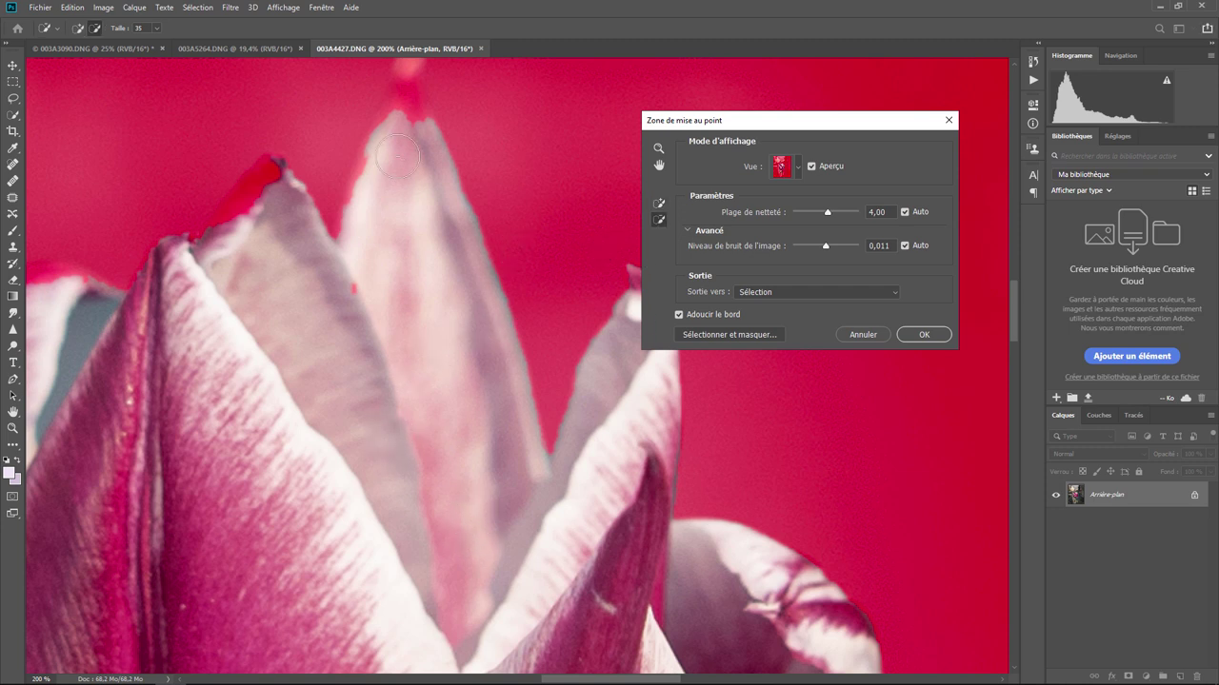
pyautogui.moveTo(402, 163); pyautogui.dragTo(471, 569)
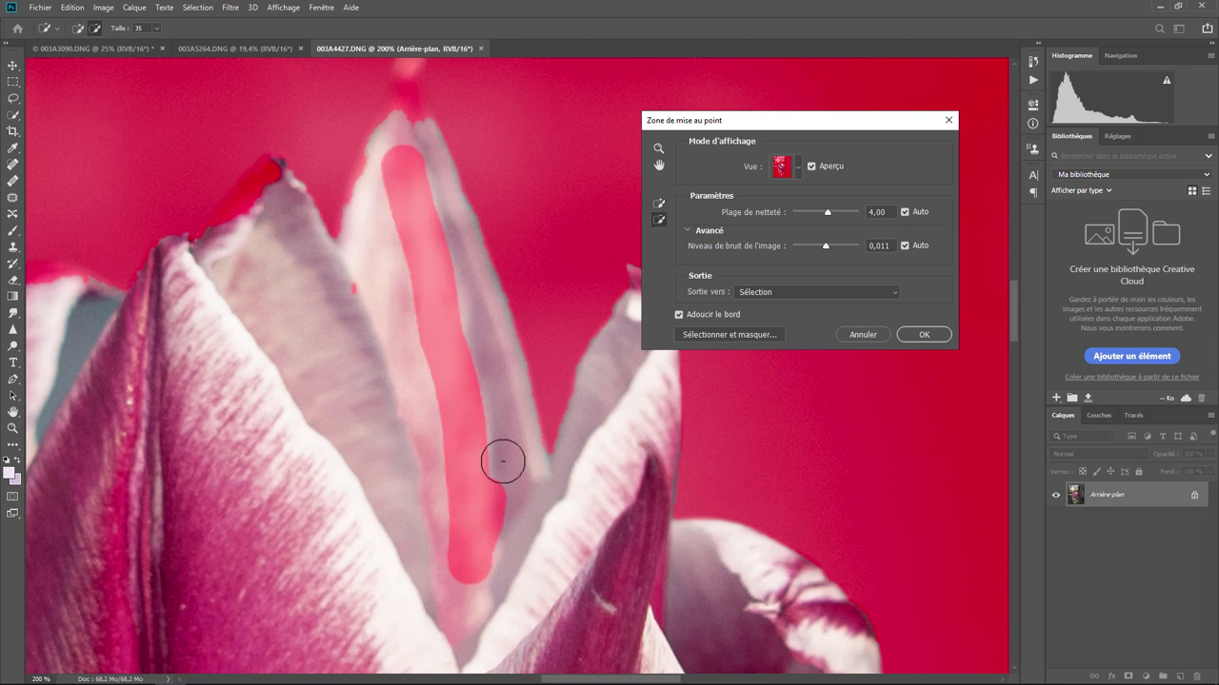
pyautogui.moveTo(503, 462)
pyautogui.mouseDown()
pyautogui.moveTo(470, 449)
pyautogui.moveTo(474, 468)
pyautogui.mouseUp()
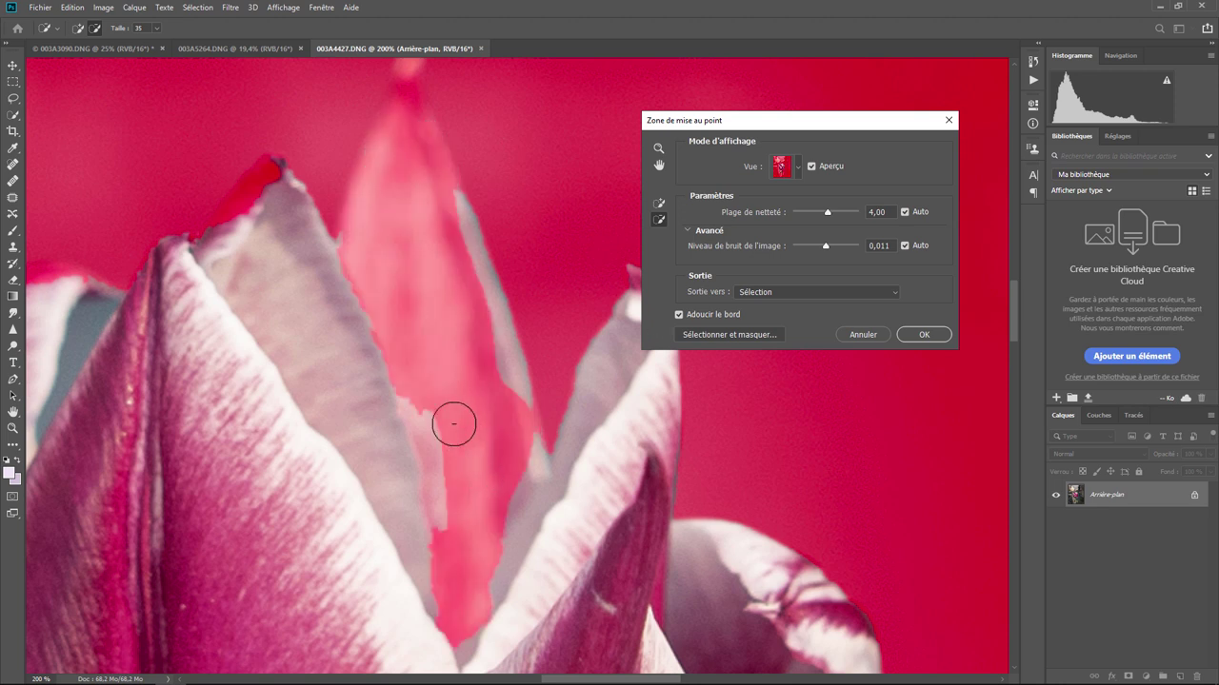
pyautogui.moveTo(453, 424)
pyautogui.mouseDown()
pyautogui.moveTo(430, 403)
pyautogui.moveTo(449, 204)
pyautogui.mouseUp()
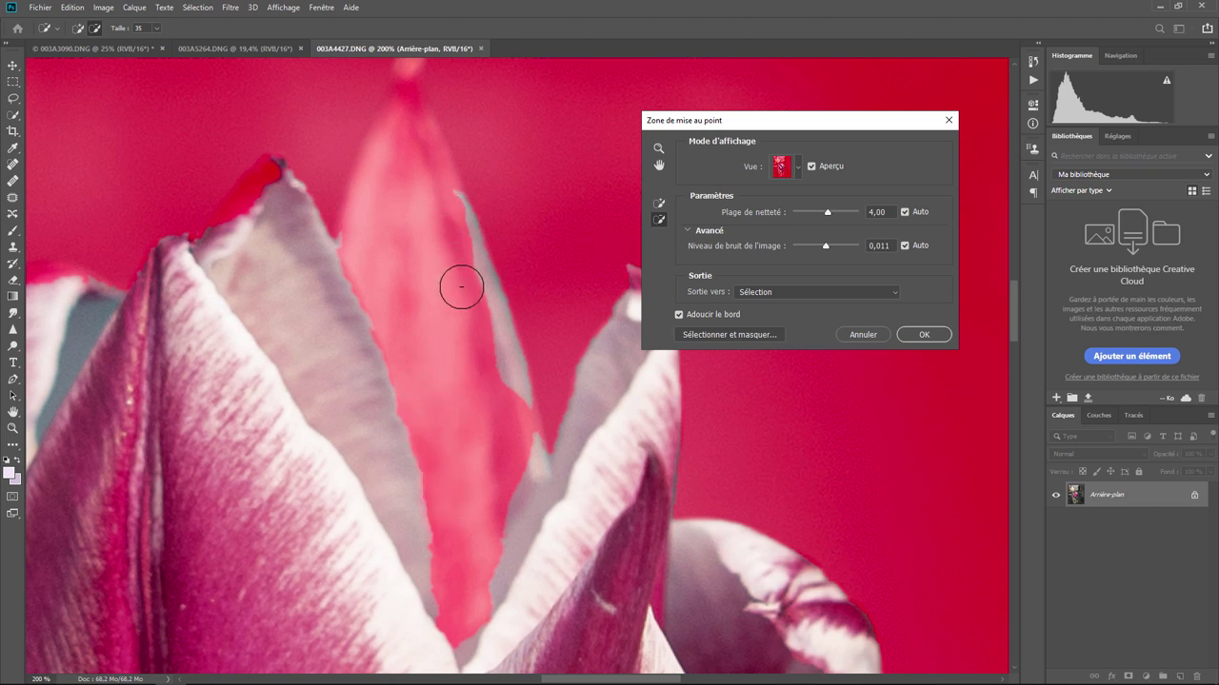
pyautogui.moveTo(461, 285); pyautogui.dragTo(522, 448)
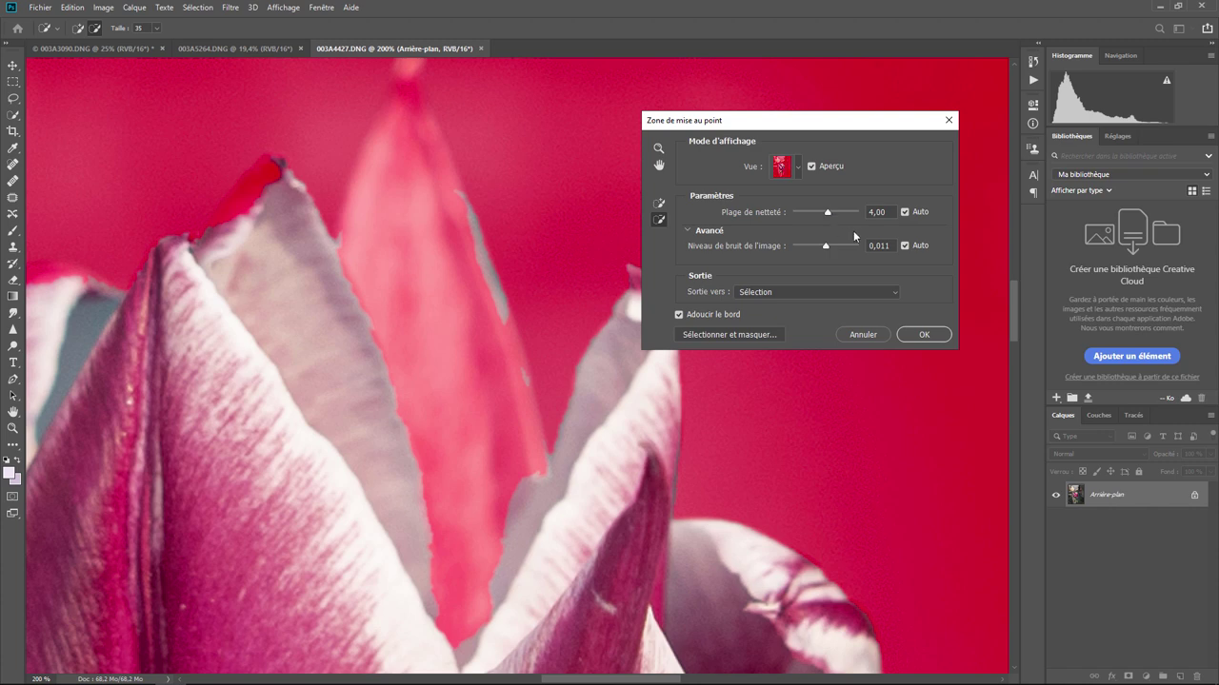
# Zoom out and drag the Plage de netteté slider to 6,21, then hide the Avancé noise setting
pyautogui.hotkey('ctrl', '-')
pyautogui.hotkey('ctrl', '-')
pyautogui.hotkey('ctrl', '-')
pyautogui.hotkey('ctrl', '-')
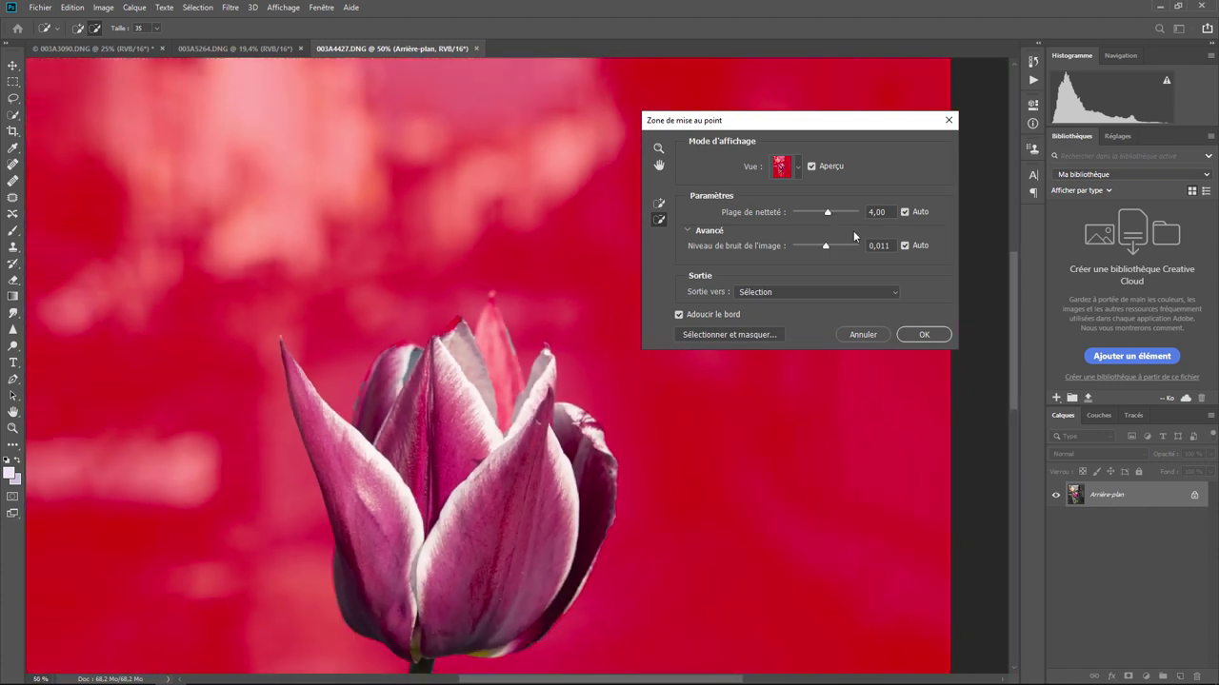
pyautogui.hotkey('ctrl', '-')
pyautogui.hotkey('ctrl', '-')
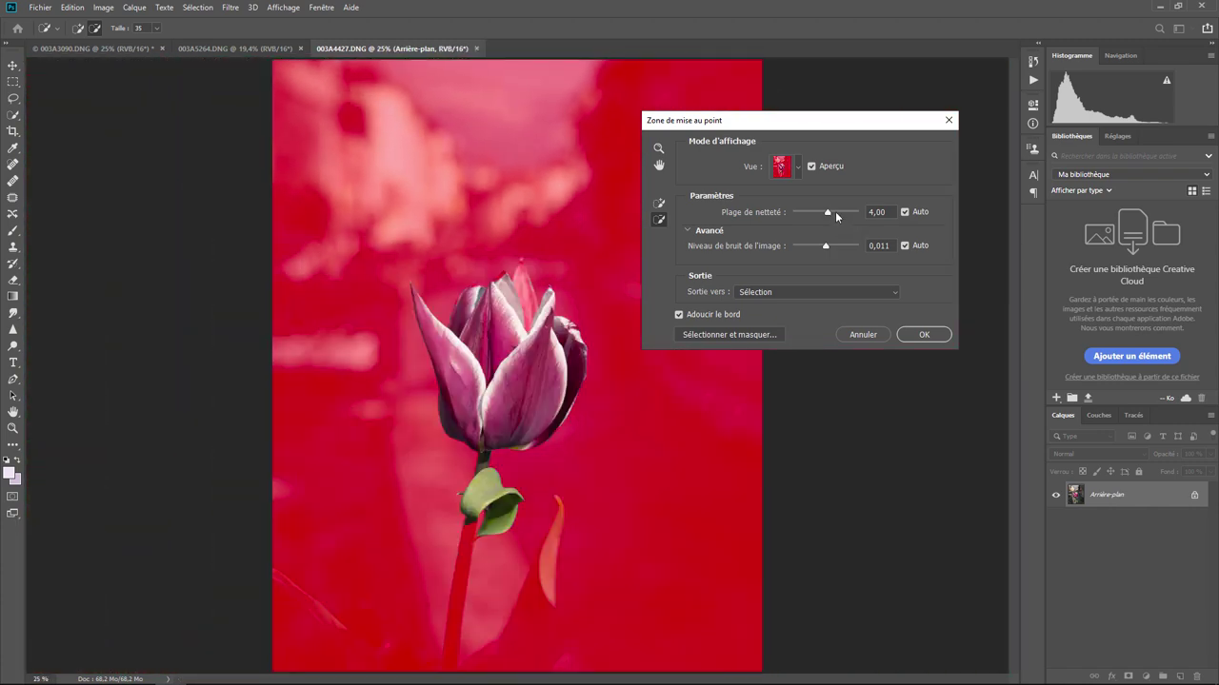
pyautogui.moveTo(827, 211); pyautogui.dragTo(841, 215)
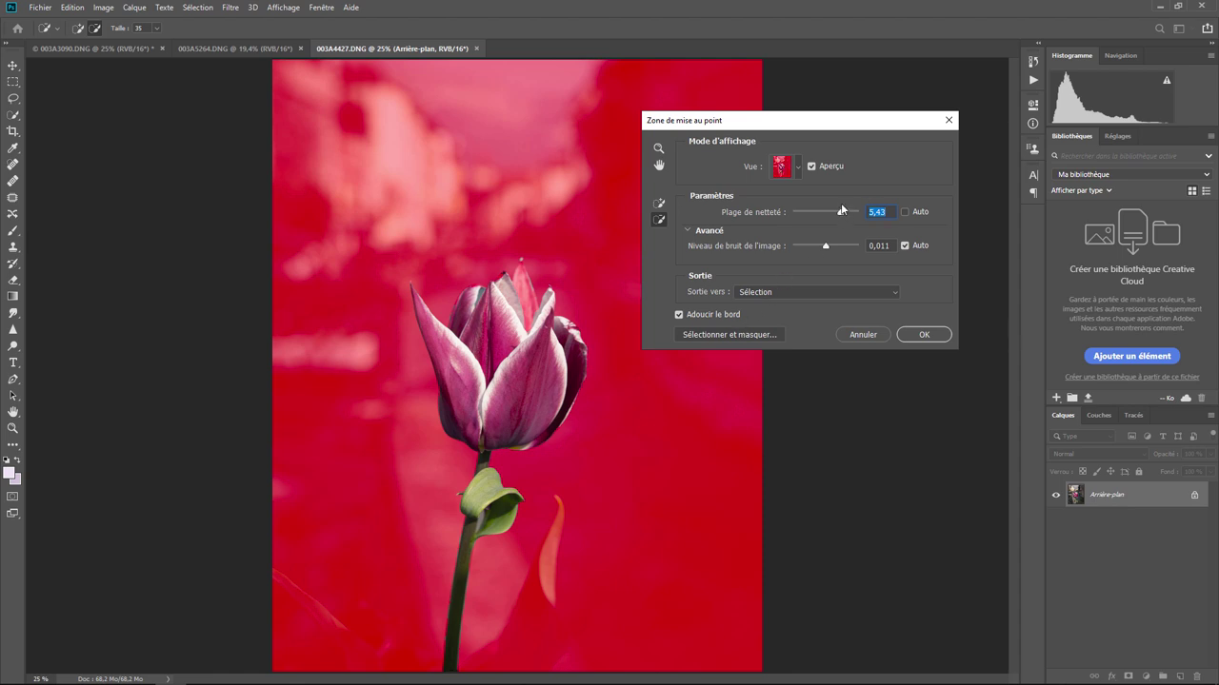
pyautogui.moveTo(847, 215); pyautogui.dragTo(851, 216)
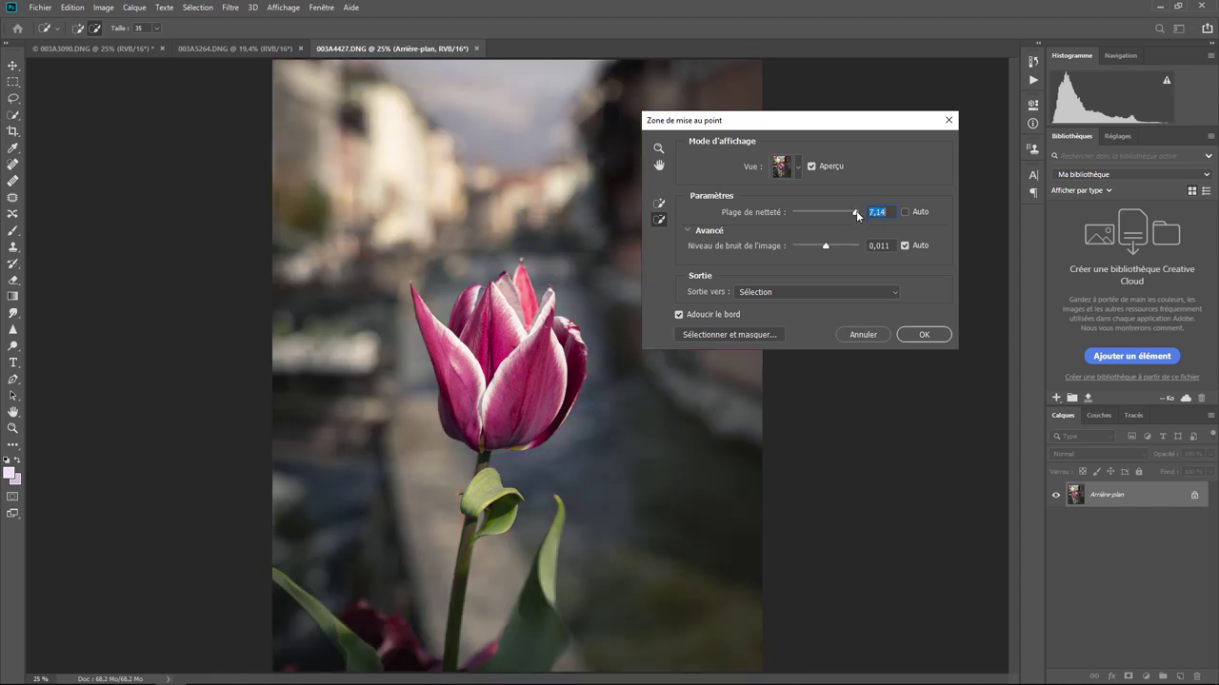
pyautogui.moveTo(858, 212); pyautogui.dragTo(850, 216)
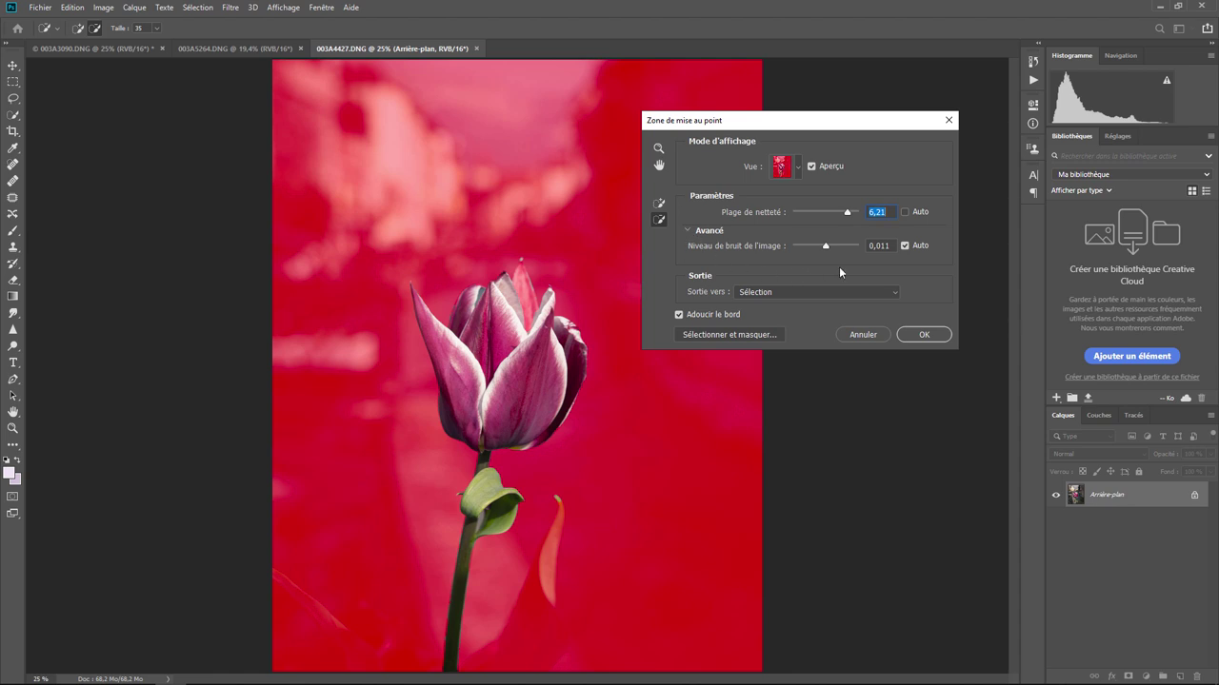
pyautogui.click(686, 231)
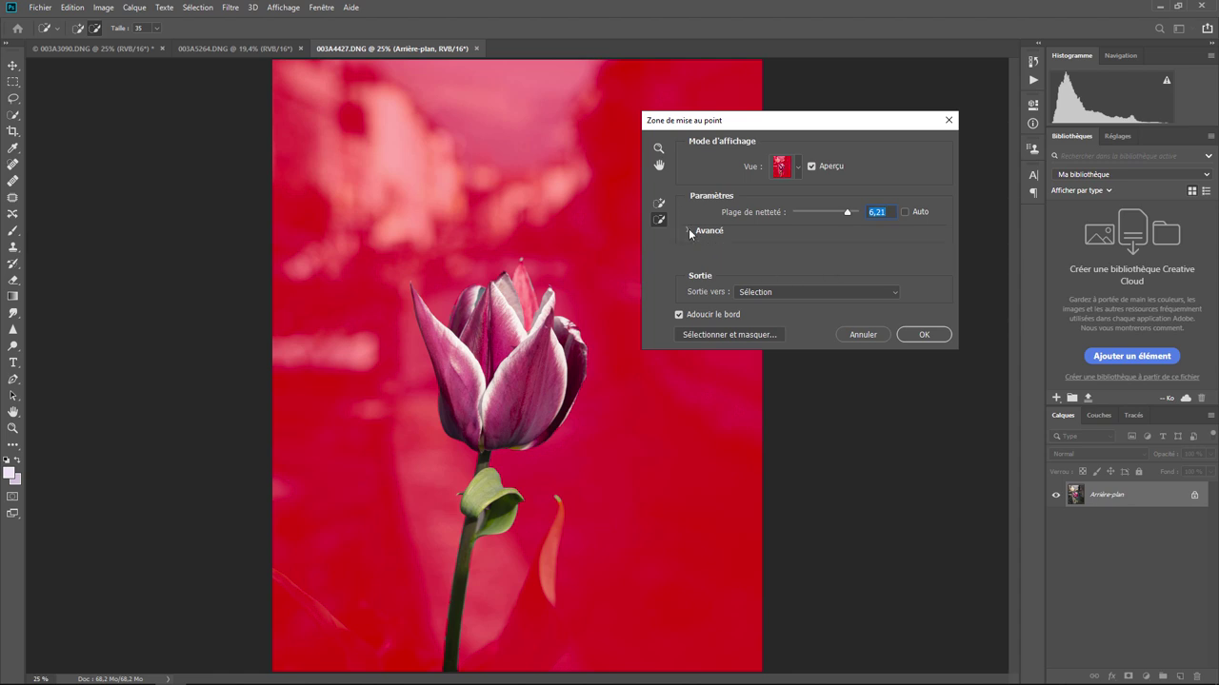
# Toggle the Avancé noise setting on and off a few times
pyautogui.click(687, 231)
pyautogui.click(707, 231)
pyautogui.click(726, 233)
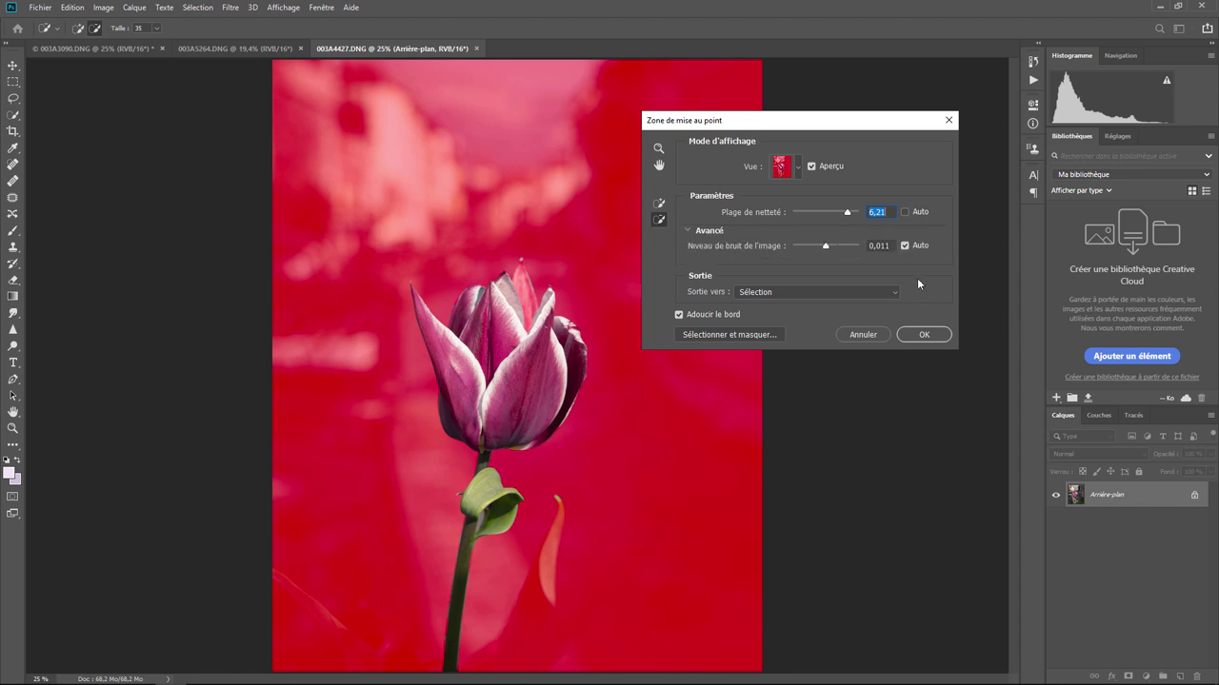
pyautogui.click(709, 229)
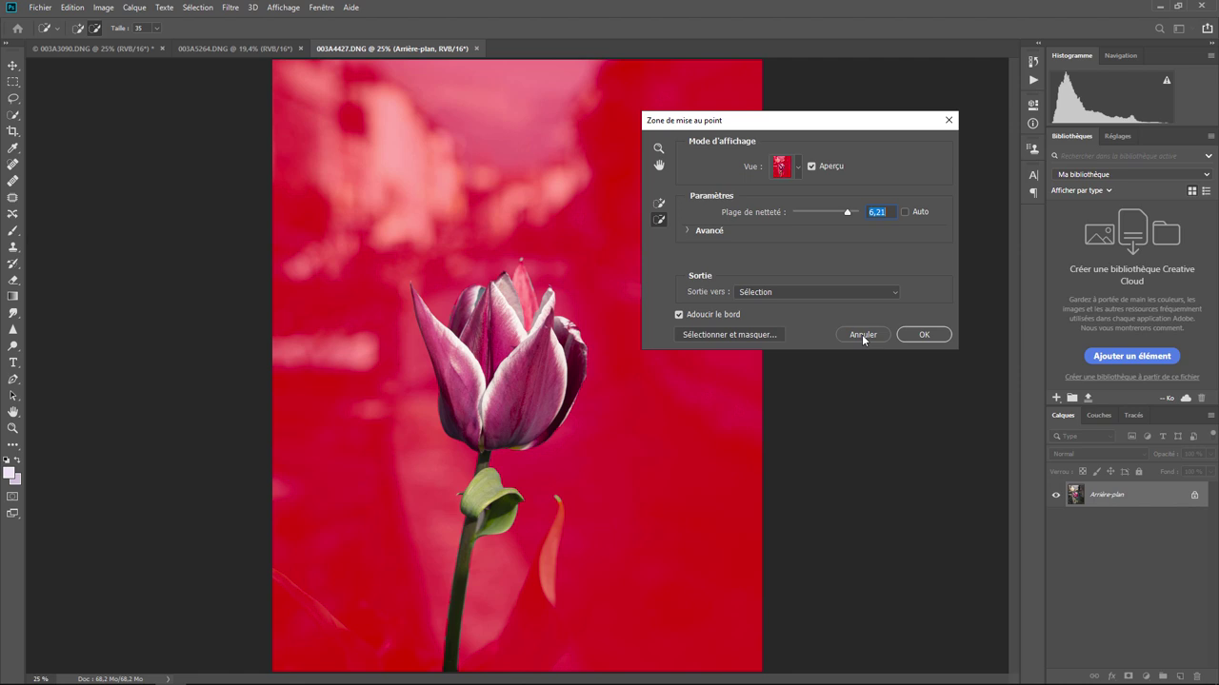
# Inspect the tulip's petal edges at 100% and 300% using the dialog's Hand and Zoom tools
pyautogui.click(658, 167)
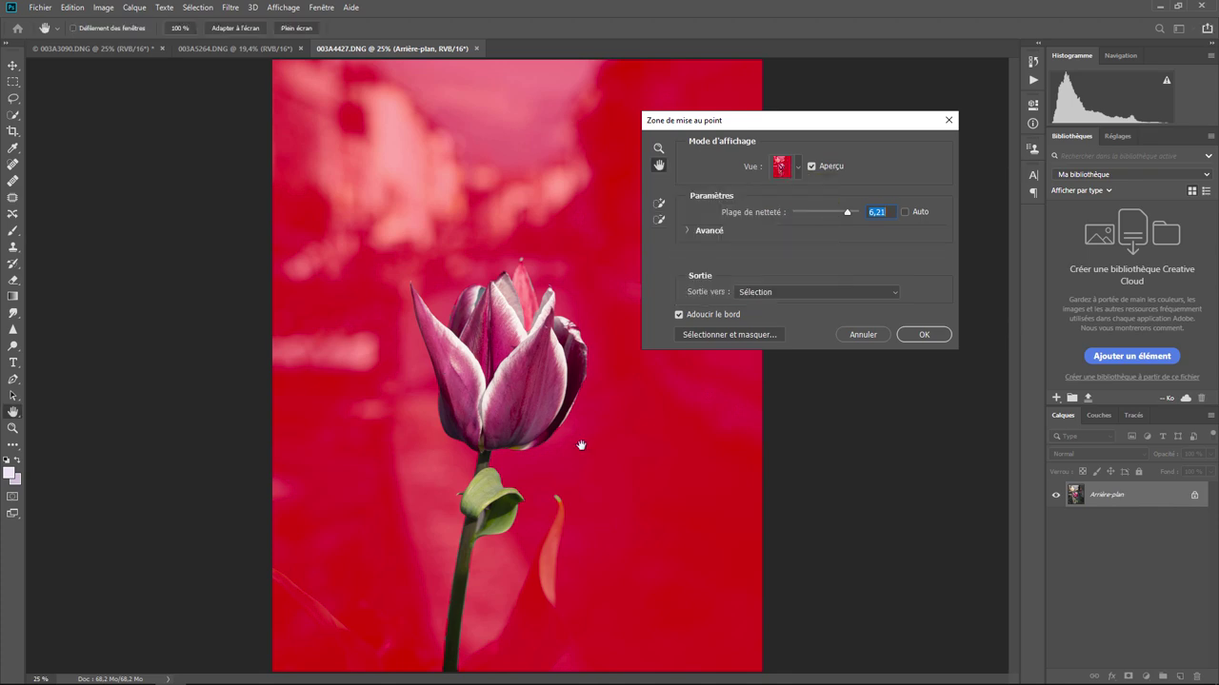
pyautogui.hotkey('ctrl', '1')
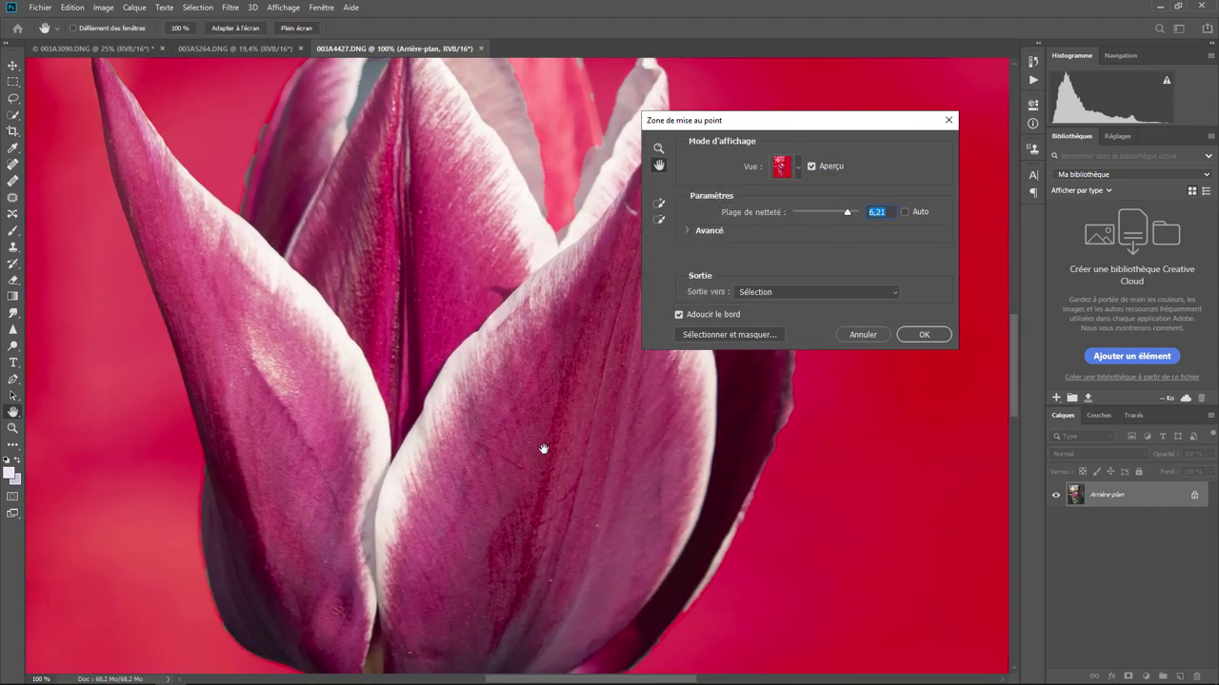
pyautogui.moveTo(517, 413)
pyautogui.mouseDown()
pyautogui.moveTo(308, 381)
pyautogui.moveTo(729, 593)
pyautogui.moveTo(502, 484)
pyautogui.moveTo(523, 476)
pyautogui.mouseUp()
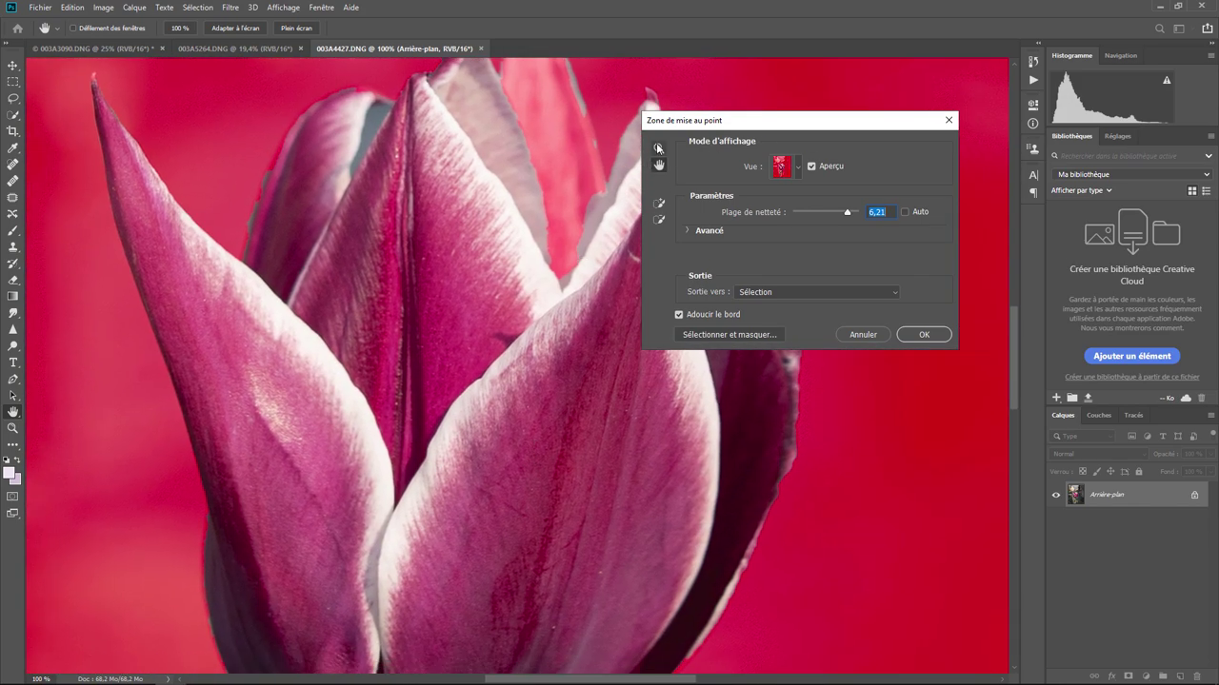
pyautogui.press('z')
pyautogui.click(522, 345)
pyautogui.click(517, 340)
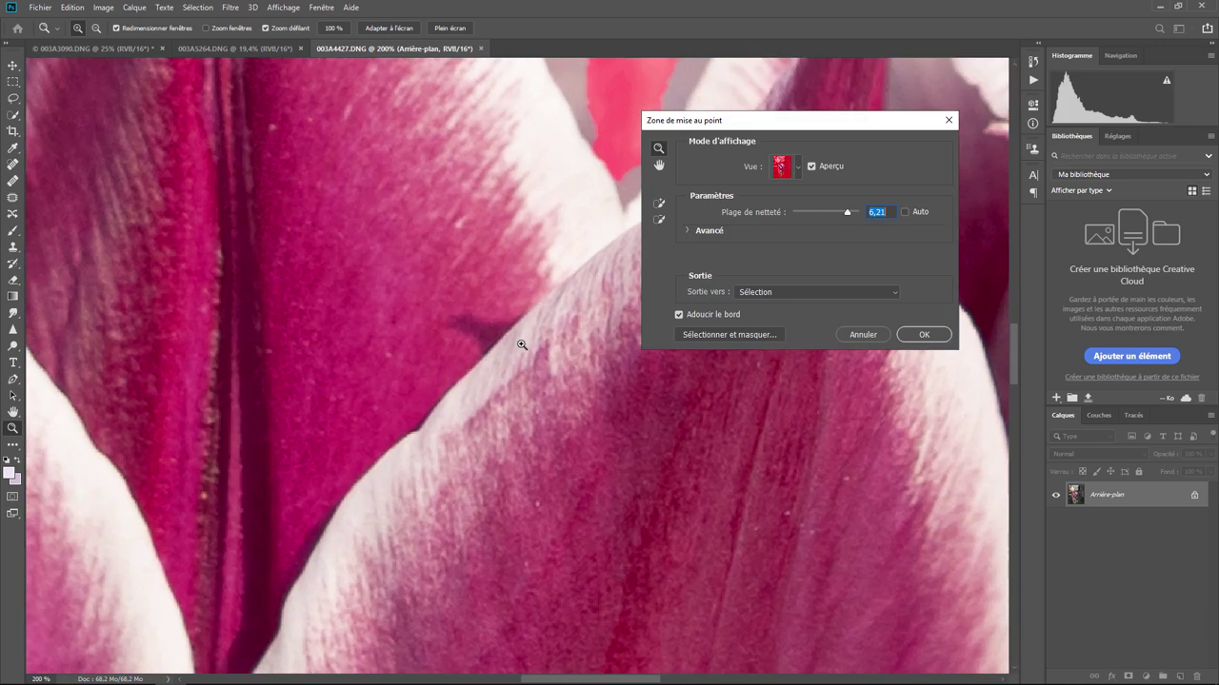
# Zoom the Focus Area preview back out to about 66.7%
pyautogui.keyDown('alt'); pyautogui.click(645, 358); pyautogui.keyUp('alt')
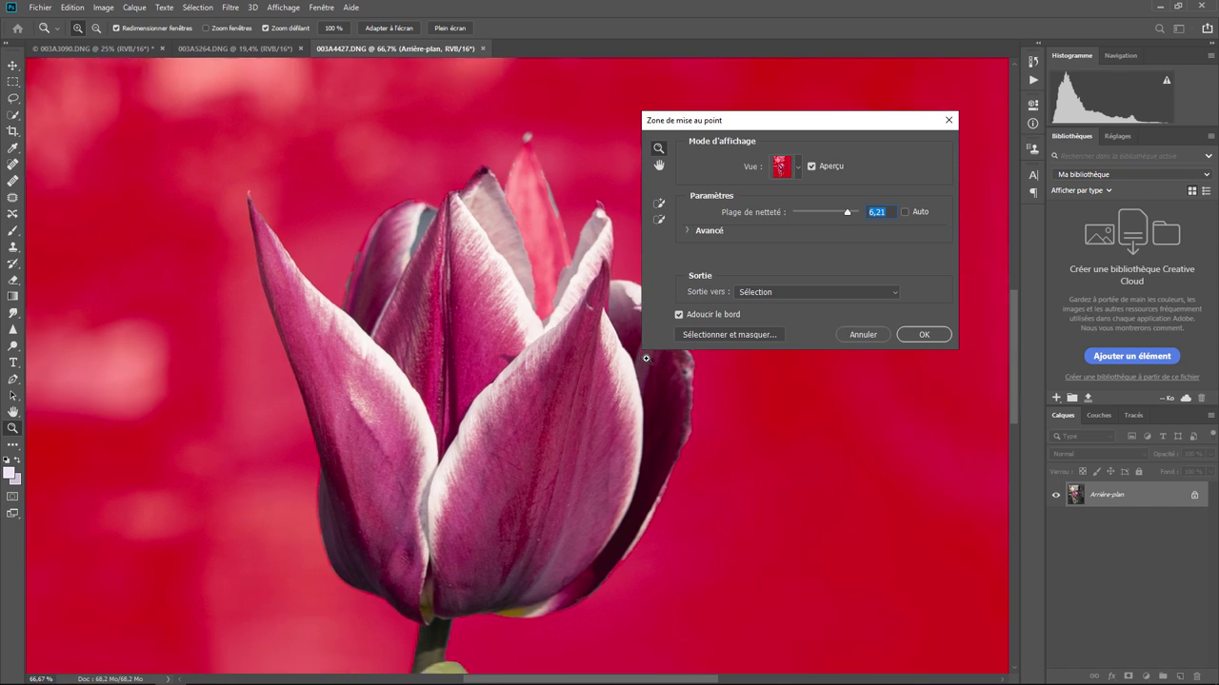
pyautogui.keyDown('alt'); pyautogui.click(645, 358); pyautogui.keyUp('alt')
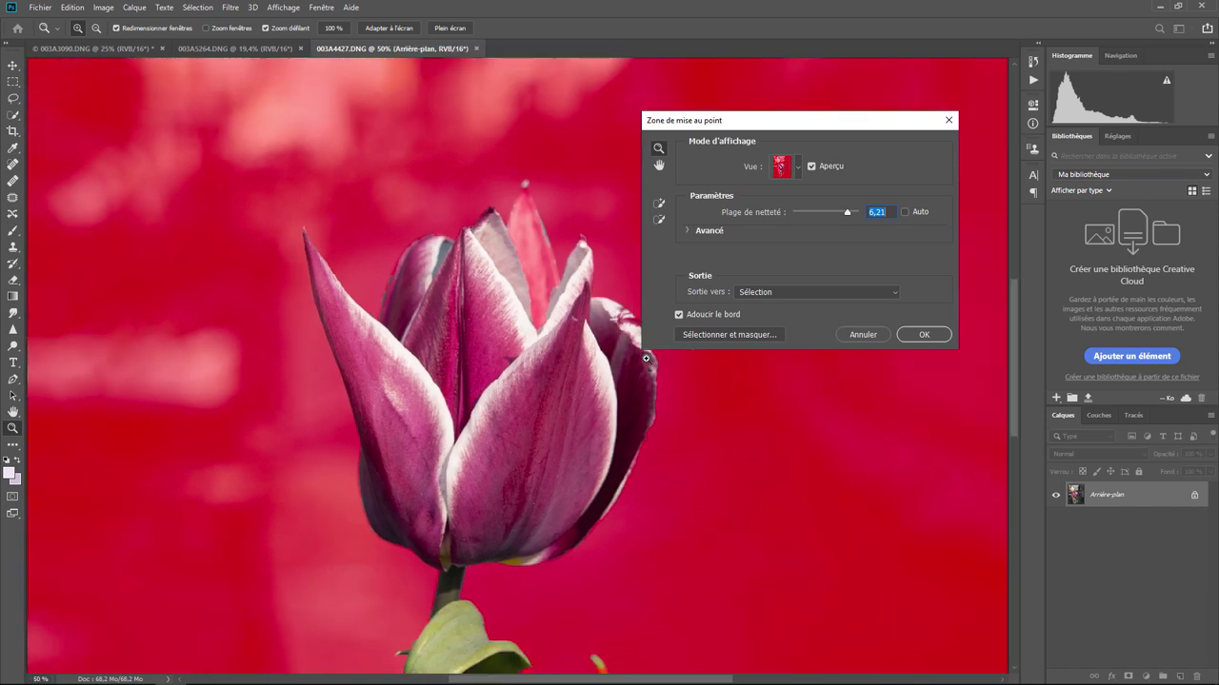
pyautogui.keyDown('alt'); pyautogui.click(646, 358); pyautogui.keyUp('alt')
pyautogui.keyDown('alt'); pyautogui.click(646, 358); pyautogui.keyUp('alt')
pyautogui.click(646, 357)
pyautogui.click(645, 358)
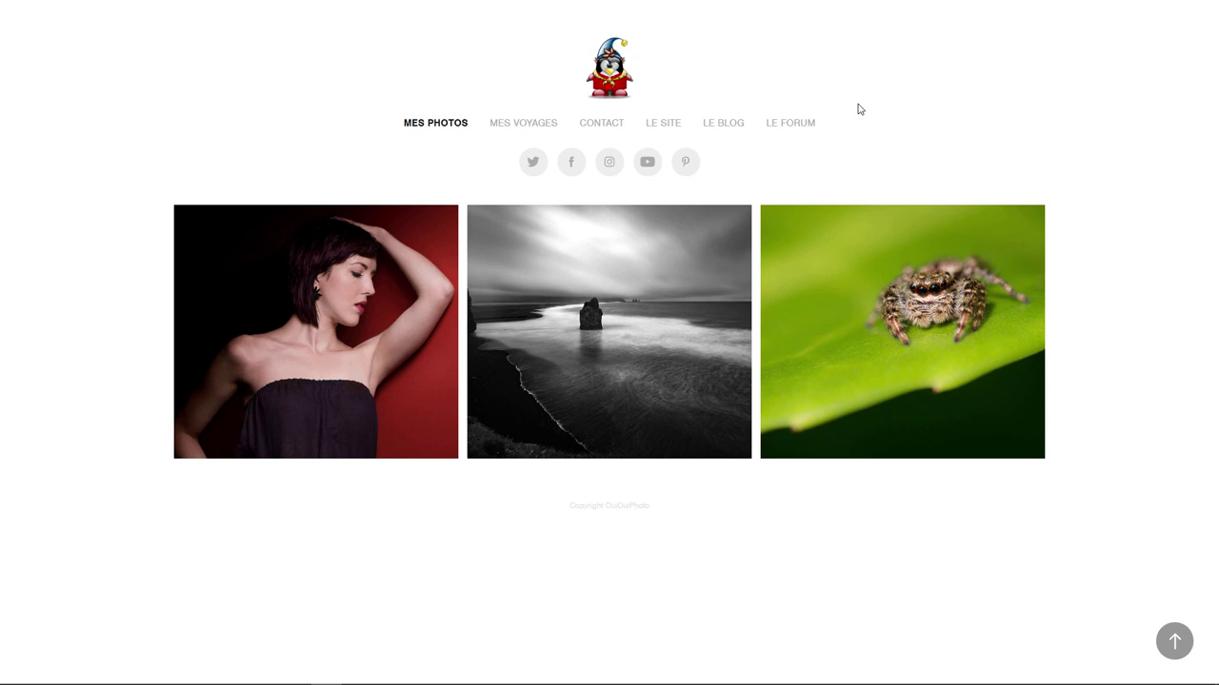
# In the Portraits gallery, open the red-wall man photo full size and bring up its save-image menu
pyautogui.click(310, 333)
pyautogui.scroll(-5, 595, 393)
pyautogui.scroll(-5, 592, 388)
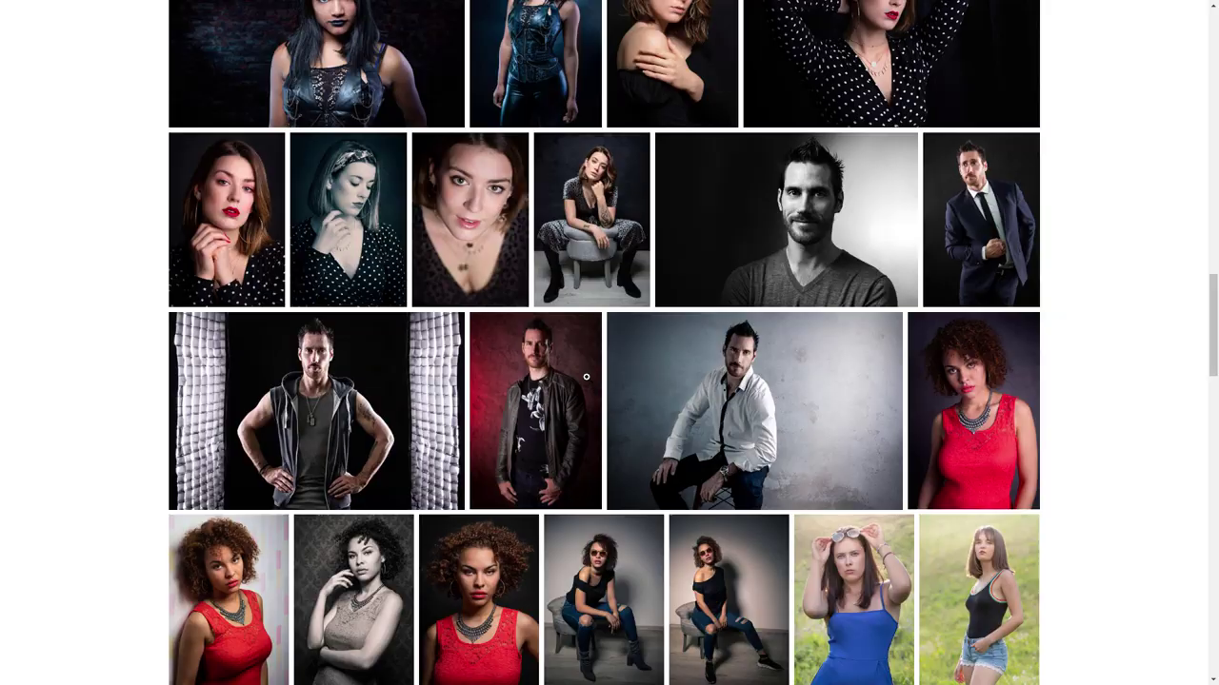
pyautogui.scroll(-3, 591, 382)
pyautogui.scroll(-4, 588, 378)
pyautogui.scroll(-5, 587, 378)
pyautogui.scroll(-3, 588, 378)
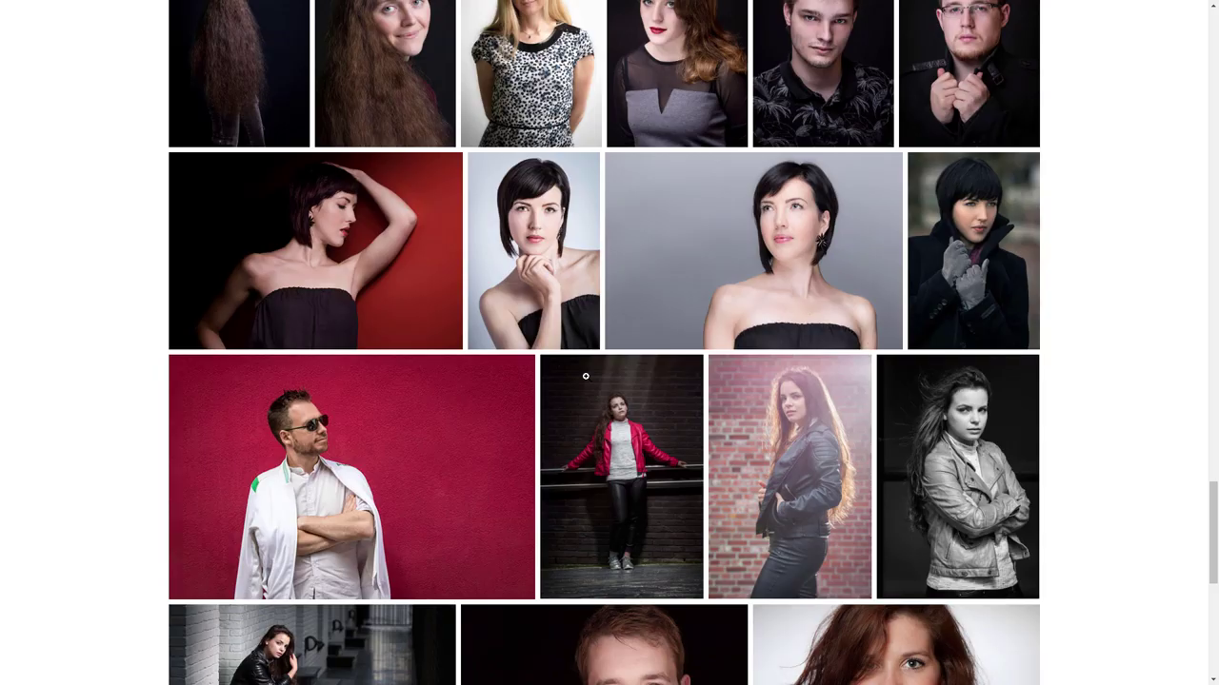
pyautogui.scroll(-2, 390, 444)
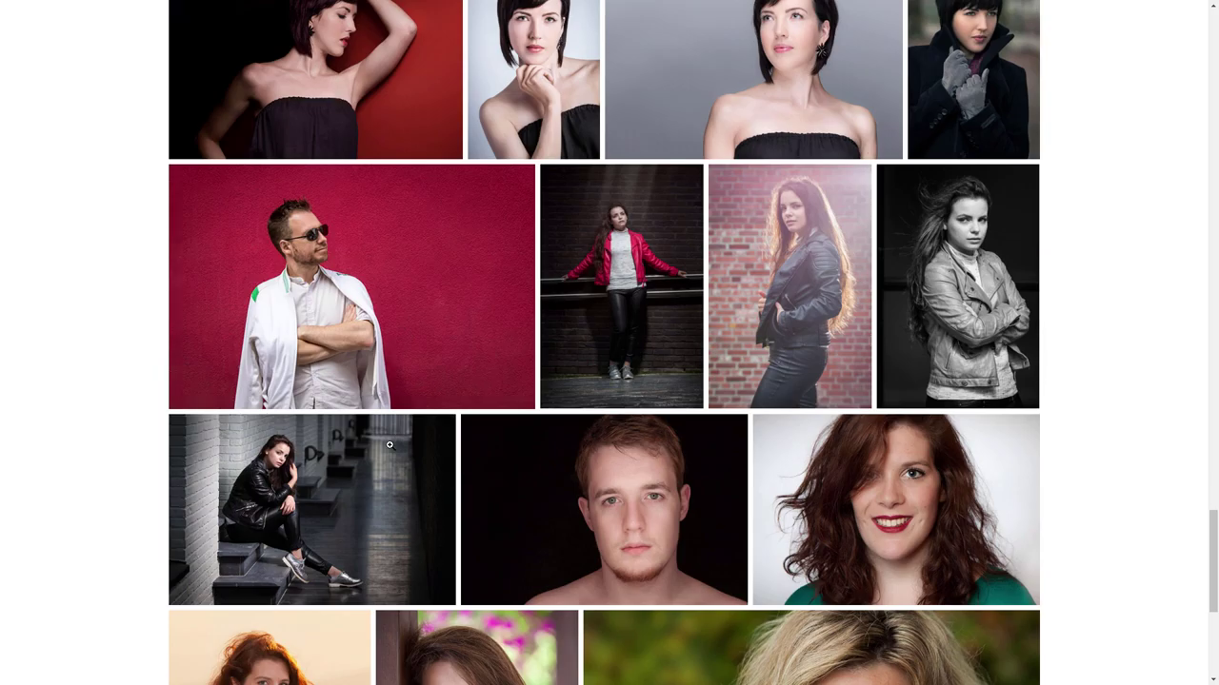
pyautogui.click(348, 309)
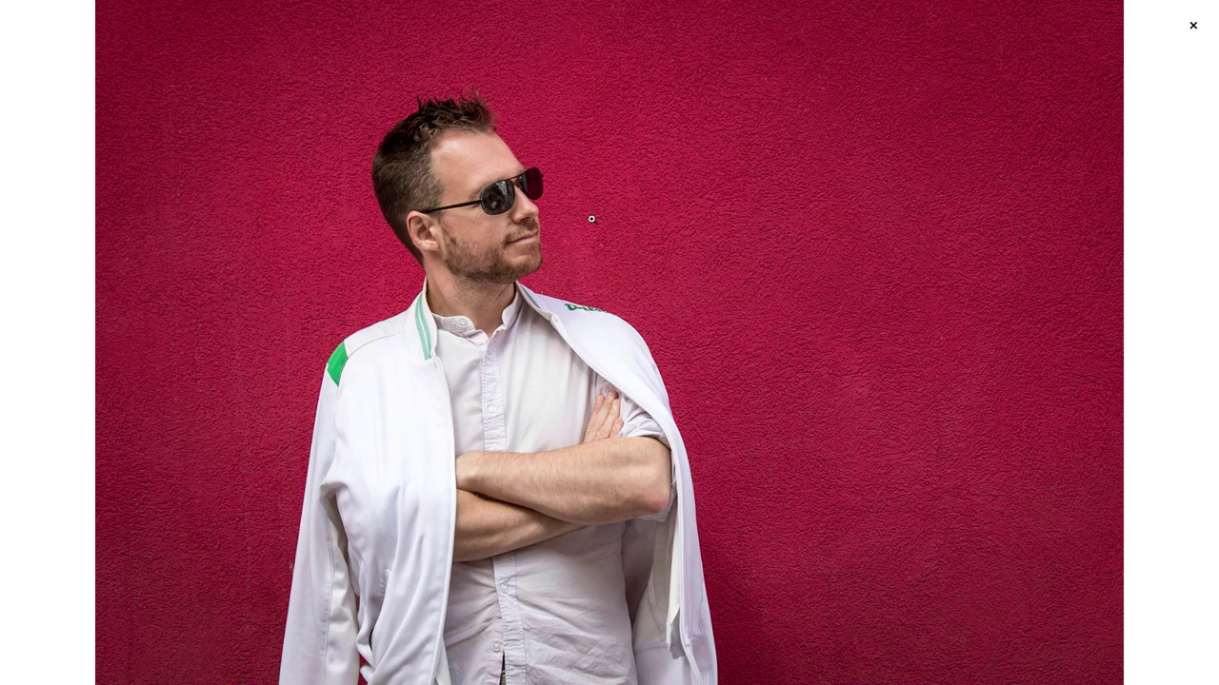
pyautogui.rightClick(639, 216)
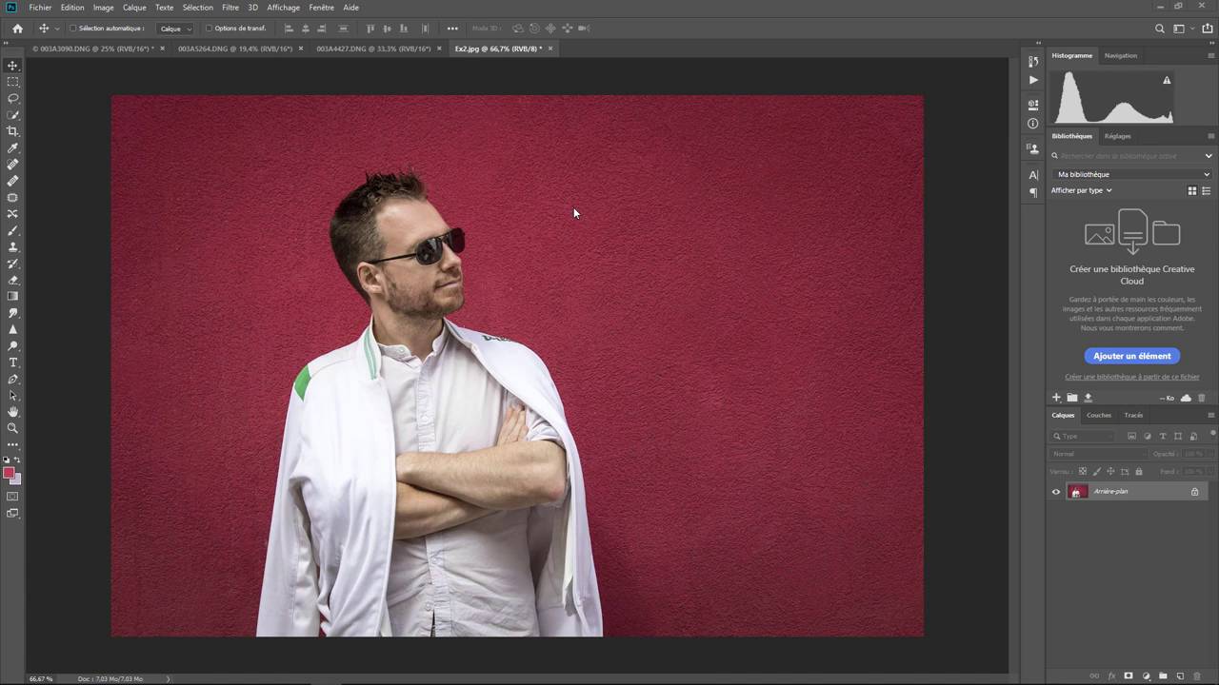
# Select the man with Sélection > Sujet and copy him to a new layer via Calque par Copier
pyautogui.click(197, 7)
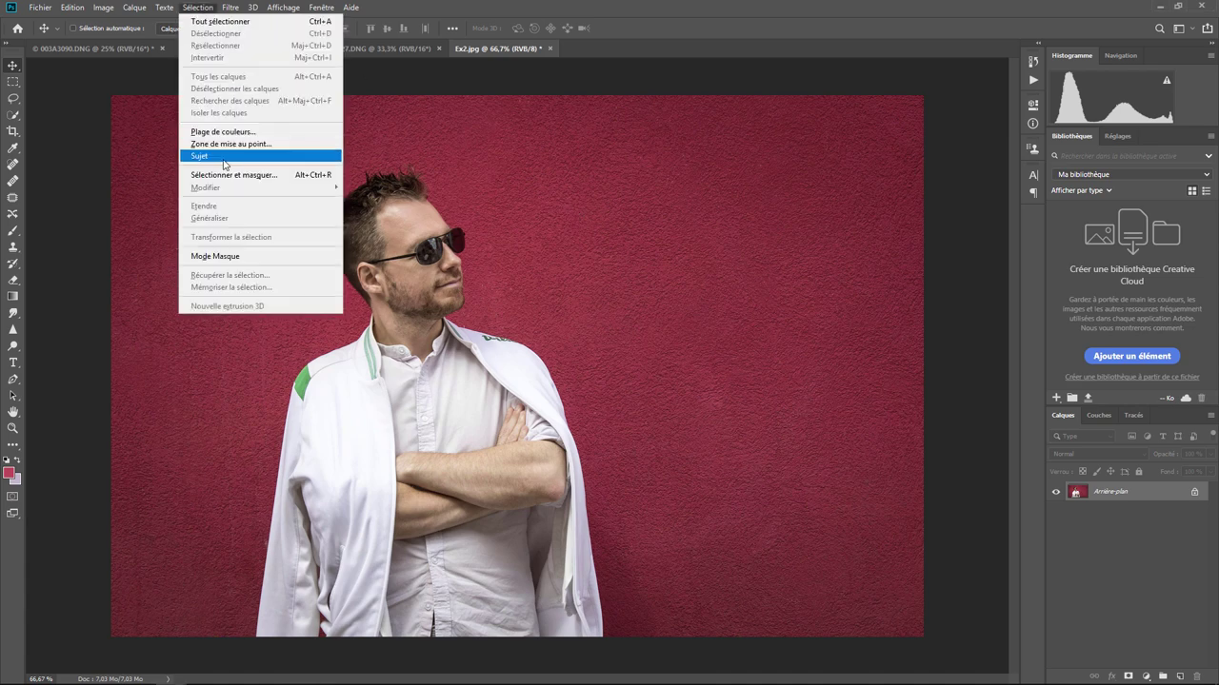
pyautogui.click(225, 160)
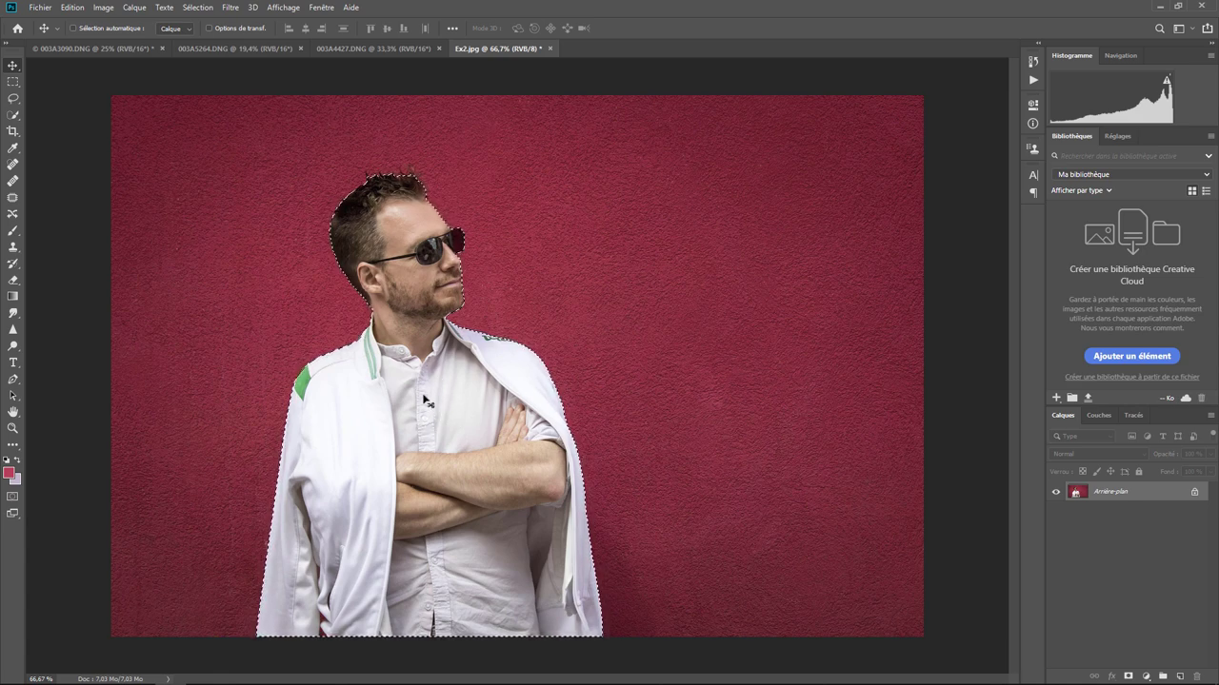
pyautogui.click(13, 83)
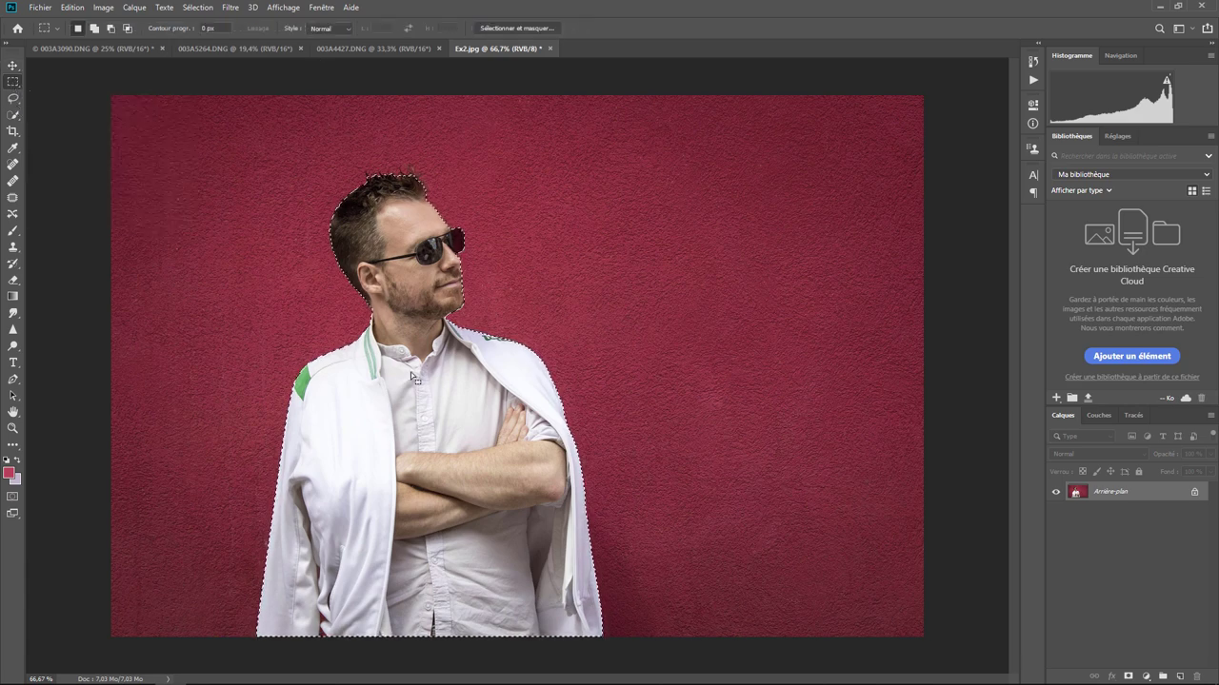
pyautogui.rightClick(423, 417)
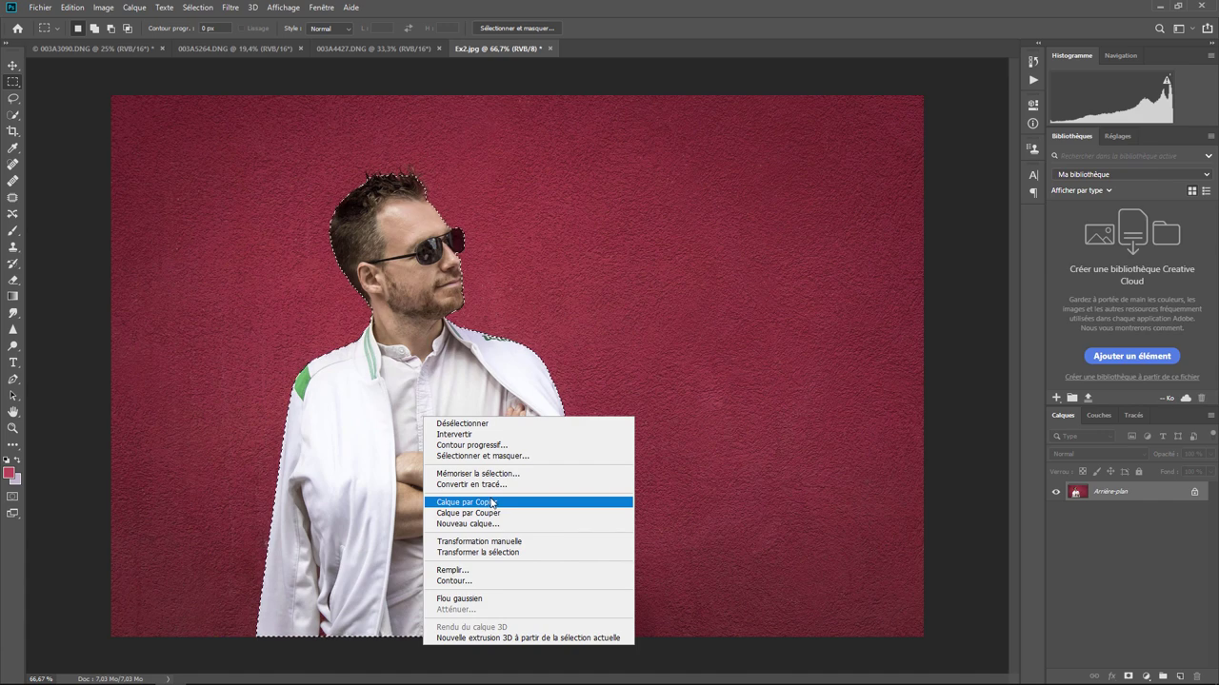
pyautogui.click(493, 501)
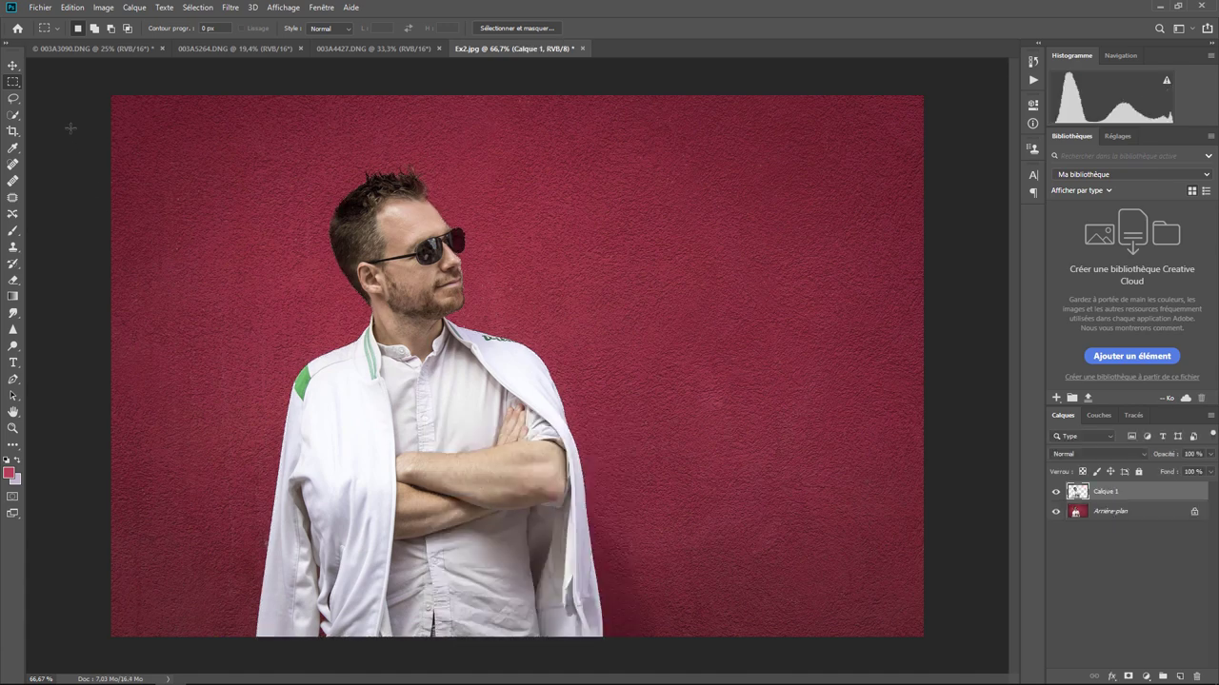
# Move the Calque 1 copy to the right of the original man, then hide Calque 1
pyautogui.click(13, 65)
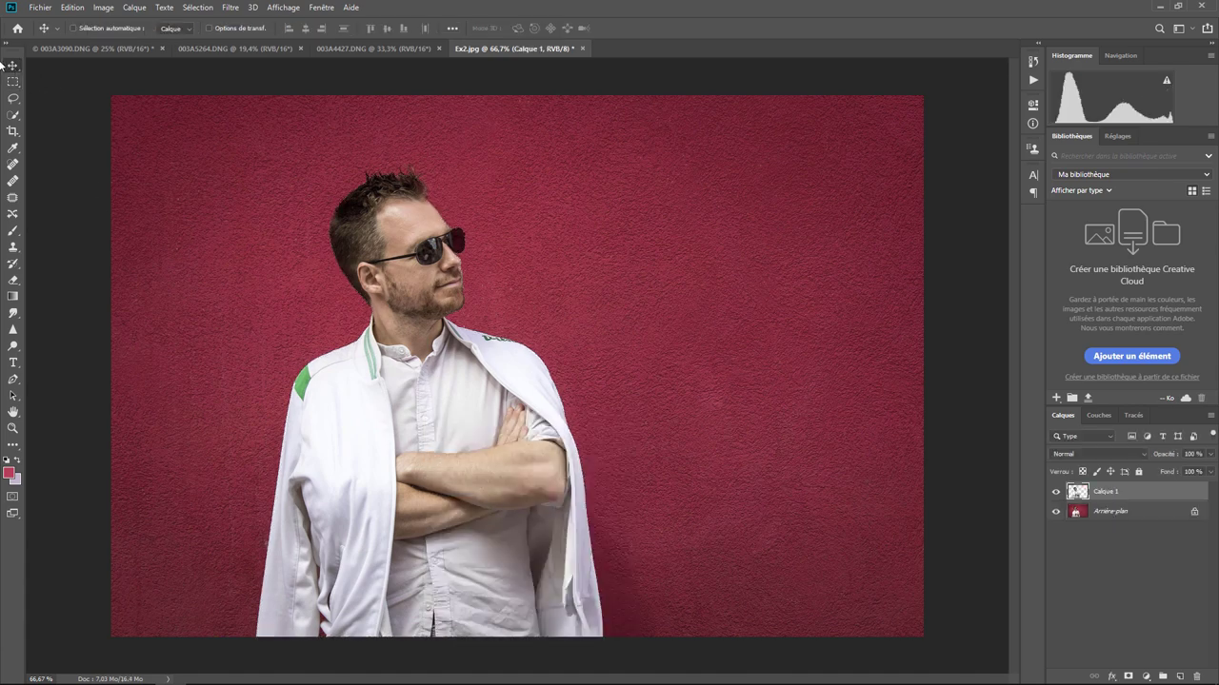
pyautogui.moveTo(438, 475)
pyautogui.mouseDown()
pyautogui.moveTo(638, 400)
pyautogui.moveTo(669, 470)
pyautogui.mouseUp()
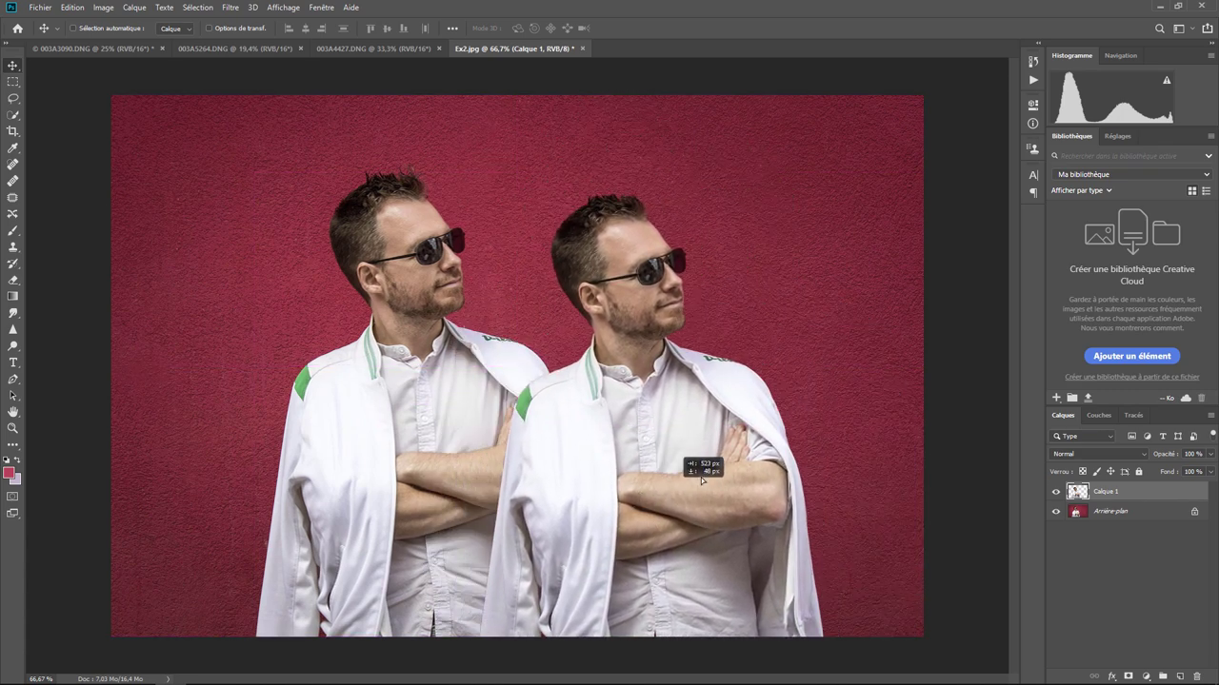
pyautogui.moveTo(669, 471); pyautogui.dragTo(682, 518)
pyautogui.click(1114, 511)
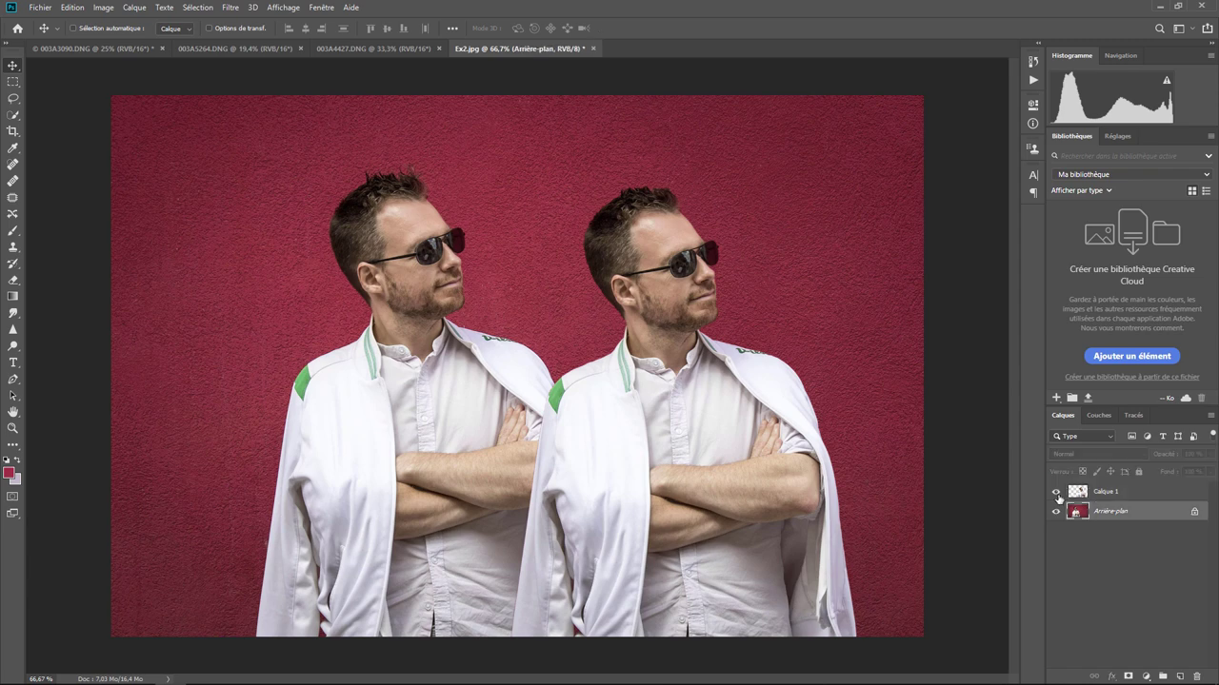
pyautogui.click(1055, 491)
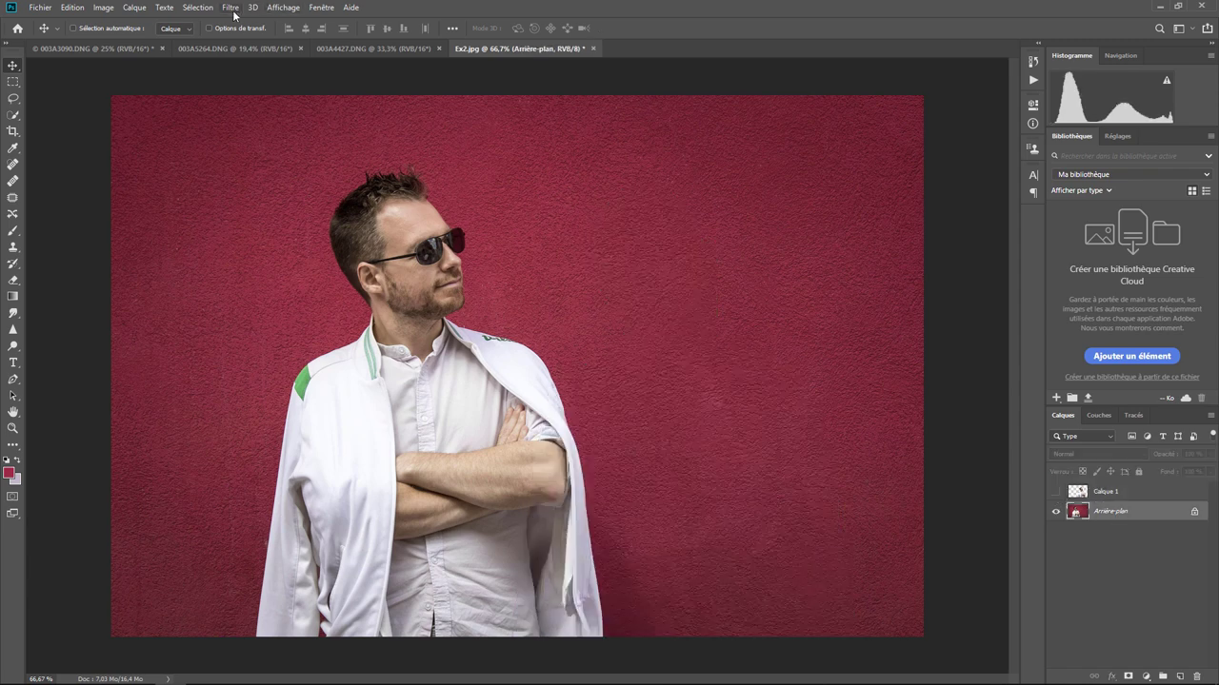
pyautogui.click(198, 8)
# In Plage de couleurs, try sampling skin and the Rouges preset, then return to sampled colours
pyautogui.click(211, 136)
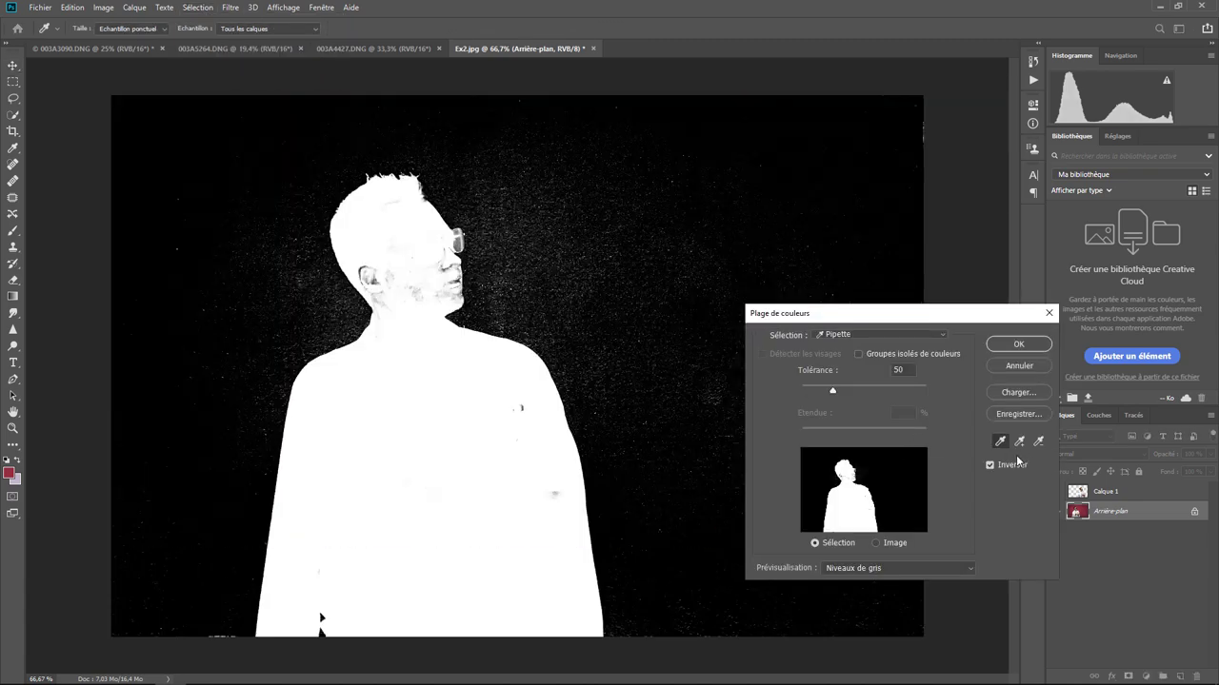
pyautogui.click(1014, 465)
pyautogui.click(528, 466)
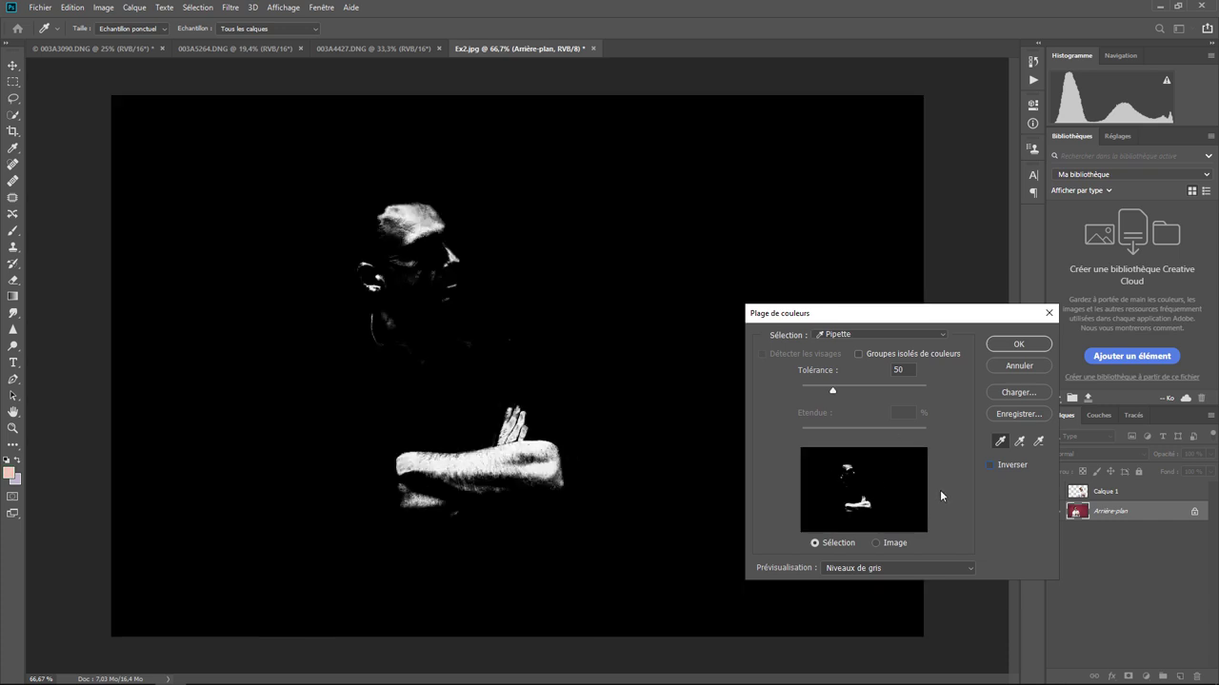
pyautogui.click(853, 334)
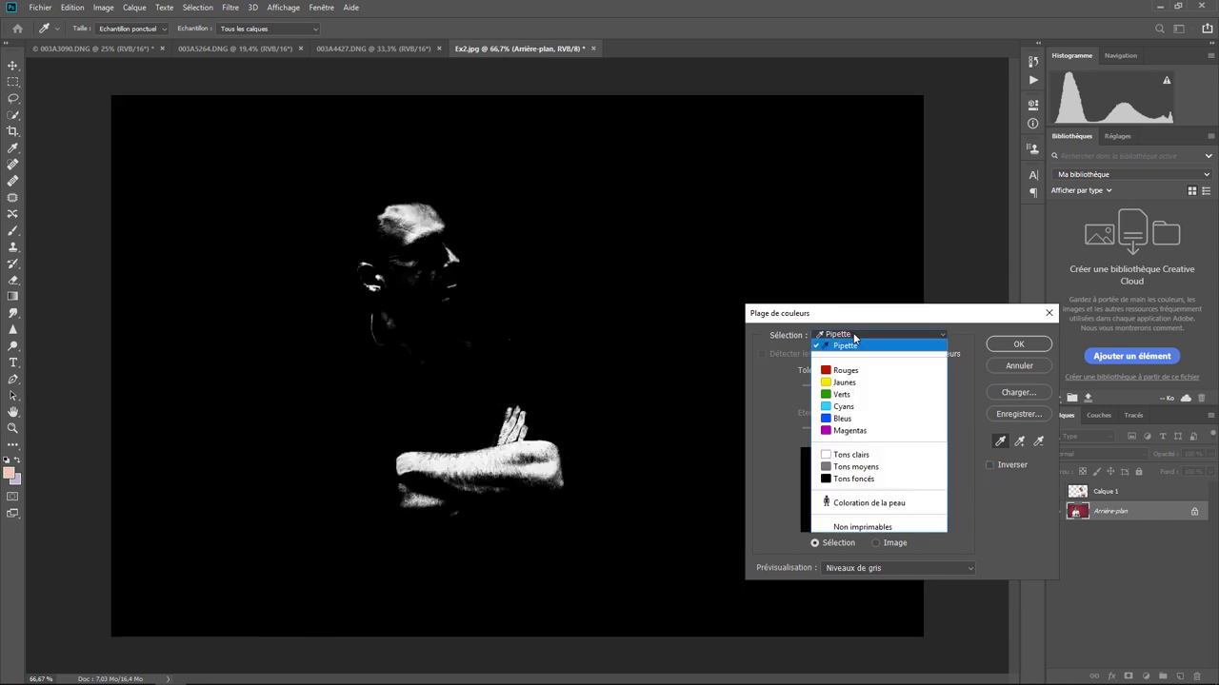
pyautogui.click(842, 370)
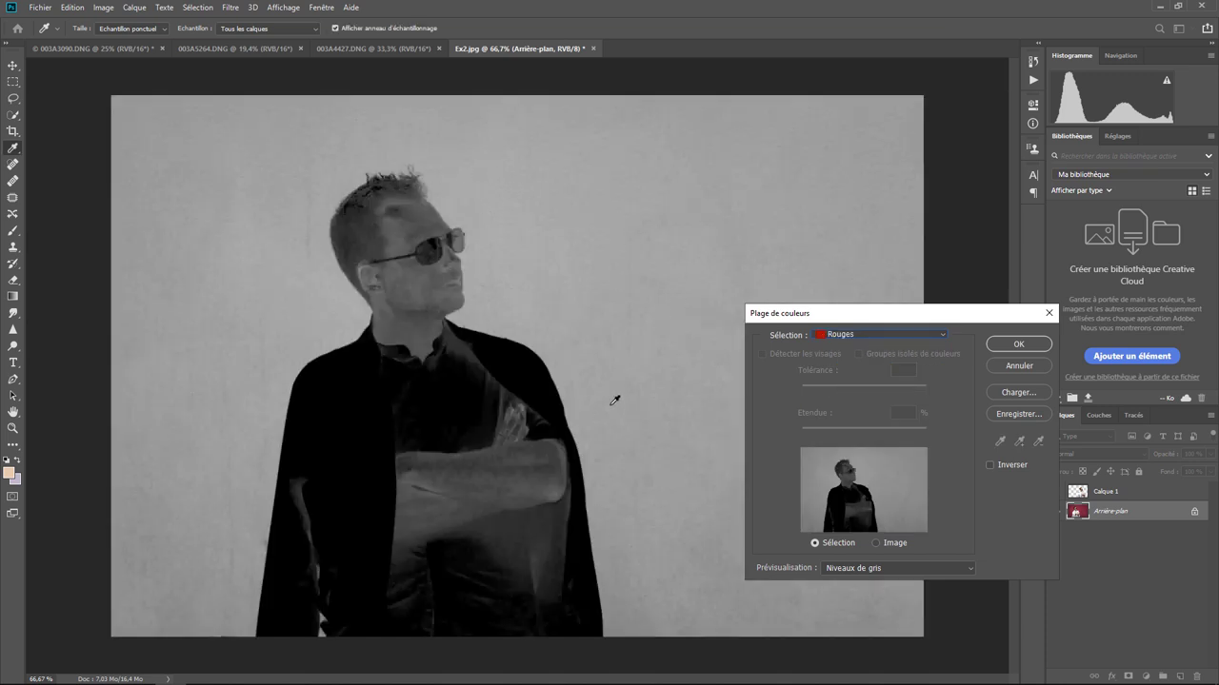
pyautogui.click(855, 569)
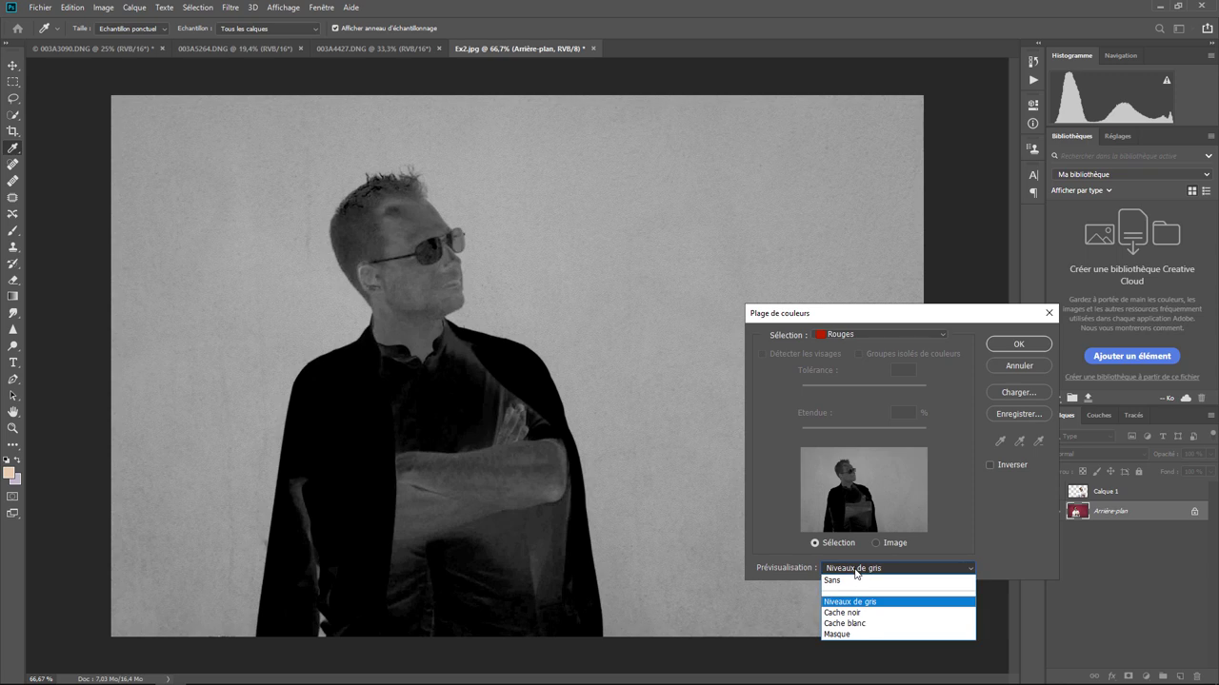
pyautogui.click(842, 581)
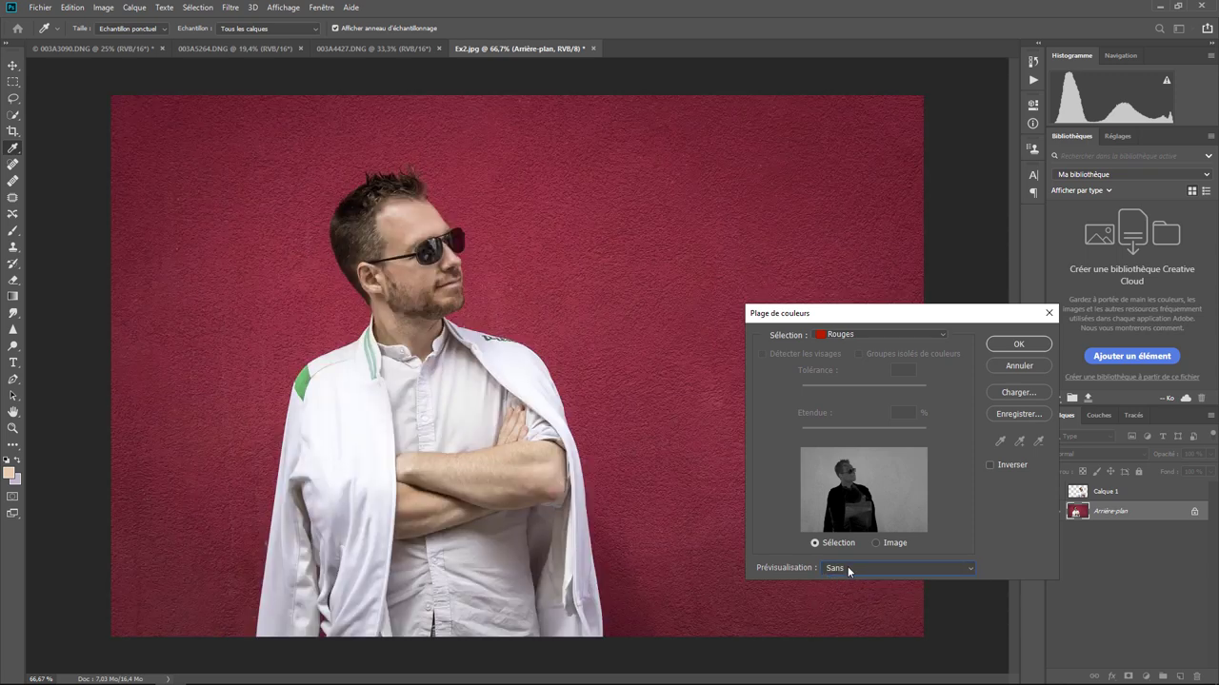
pyautogui.click(868, 334)
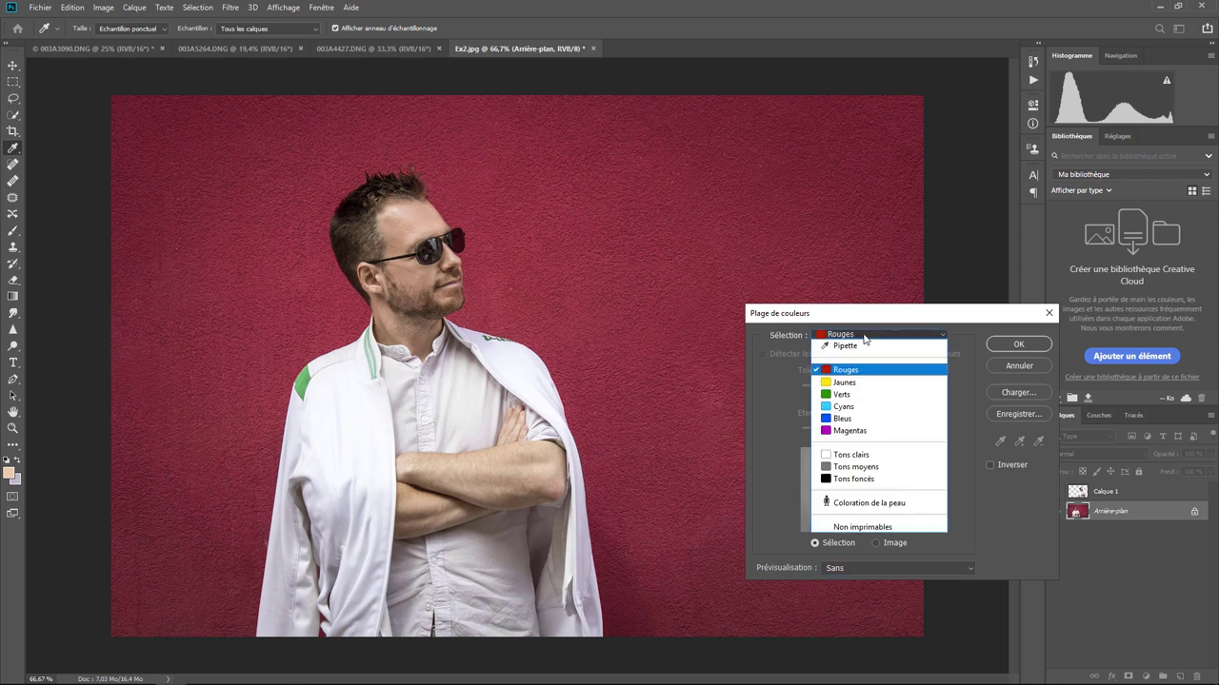
pyautogui.click(844, 341)
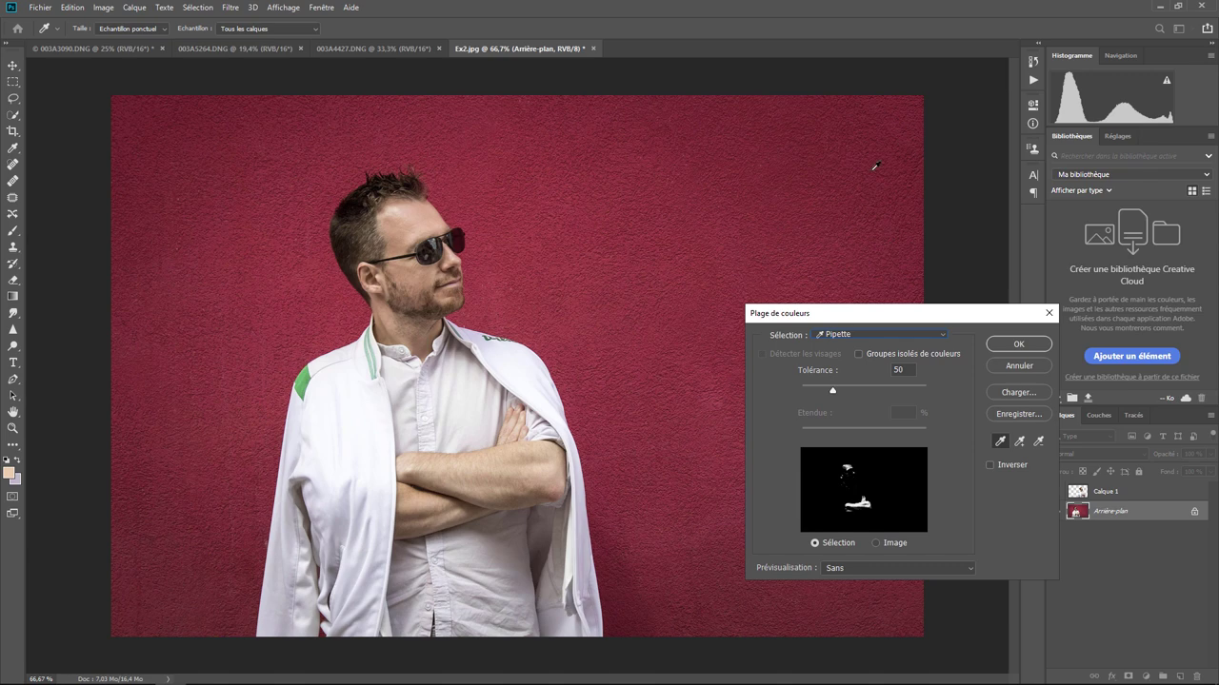
# Sample the red wall, add its remaining speckles, tick Inverser and confirm the colour range
pyautogui.click(868, 138)
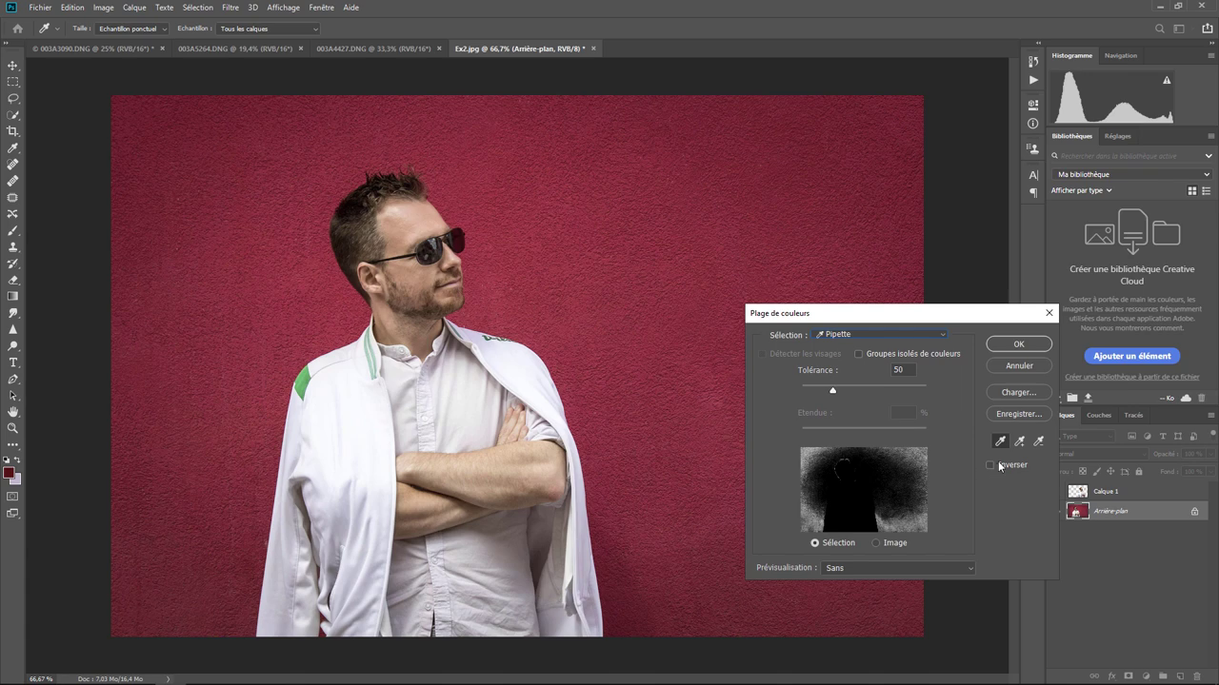
pyautogui.click(1018, 441)
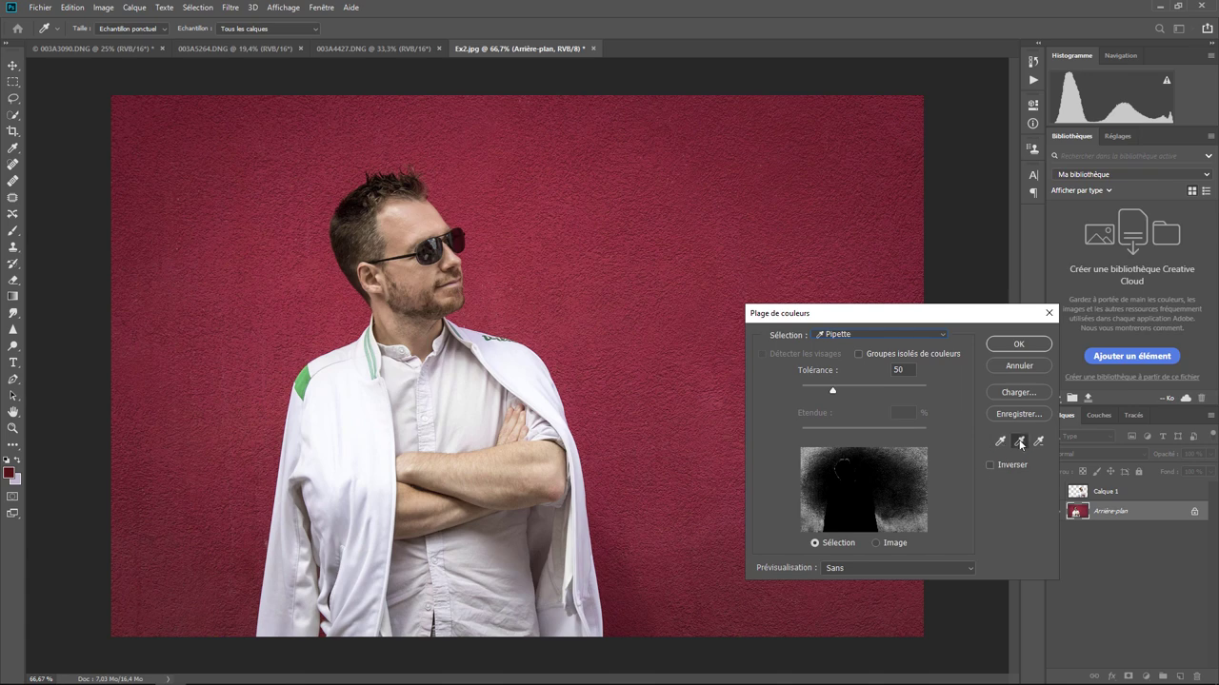
pyautogui.click(697, 212)
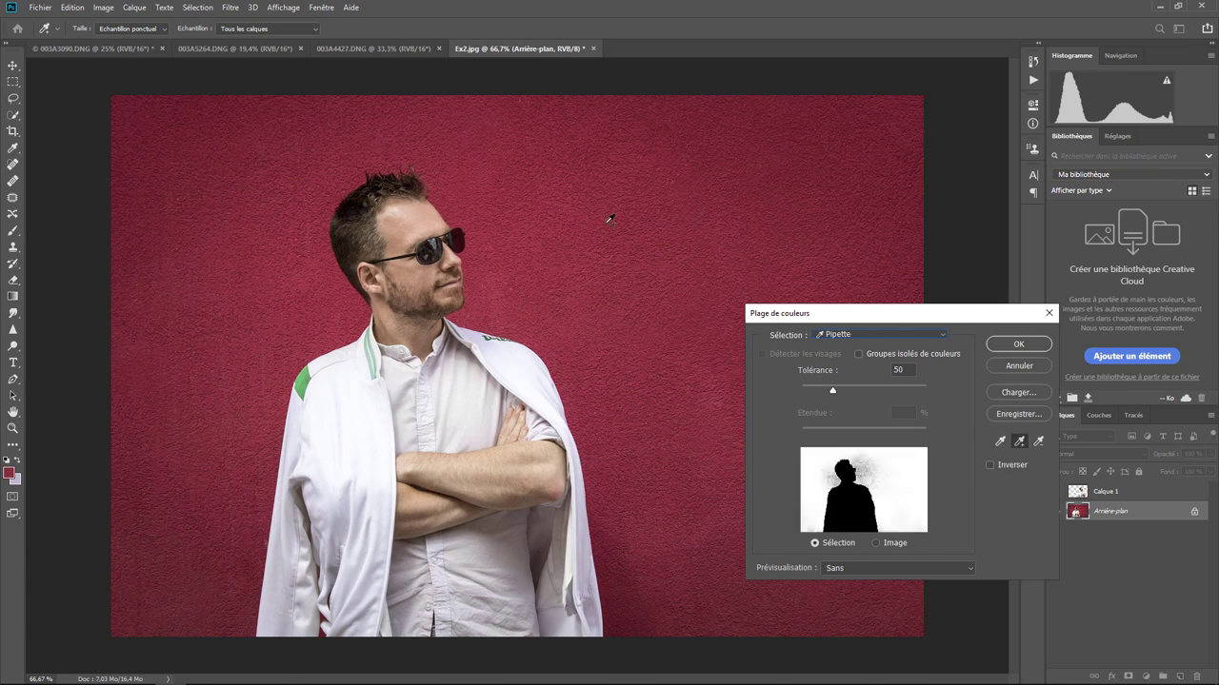
pyautogui.click(594, 230)
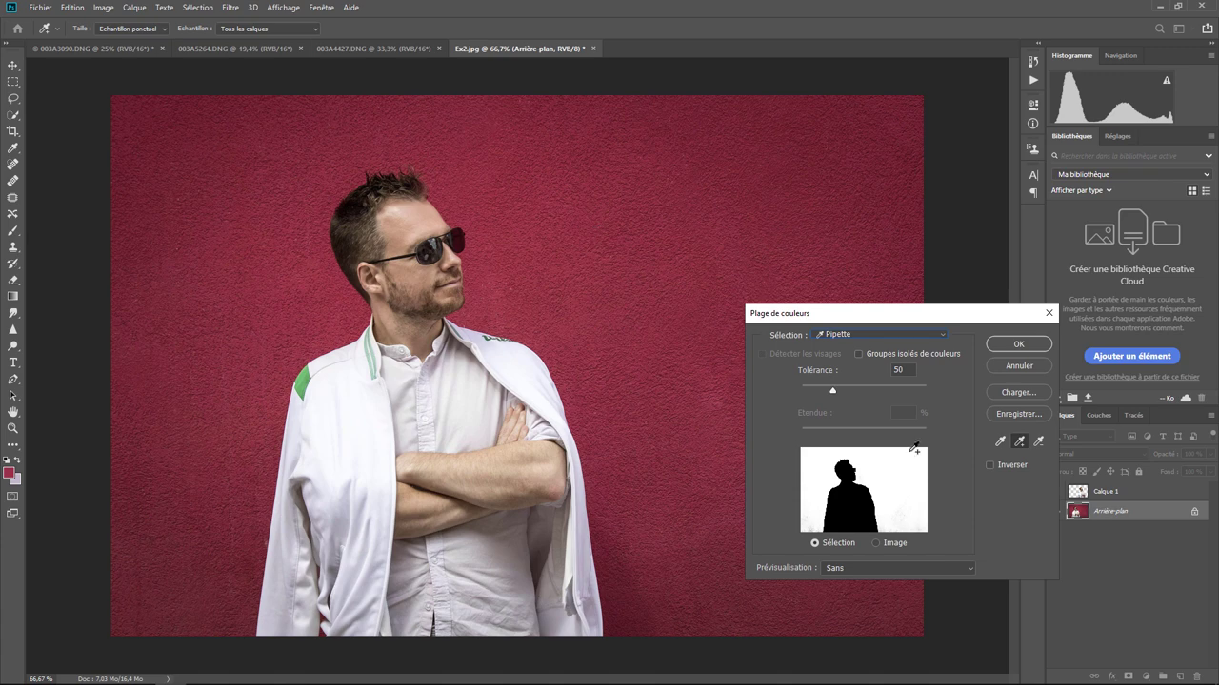
pyautogui.click(1009, 465)
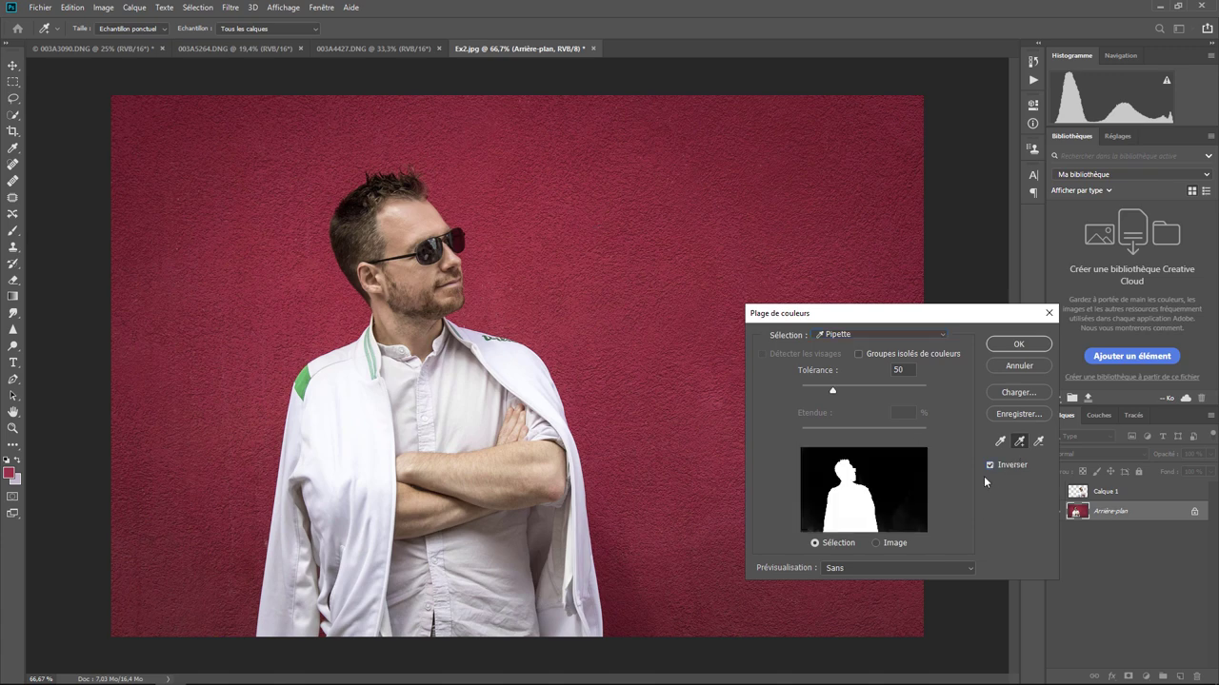
pyautogui.click(1009, 343)
pyautogui.press('v')
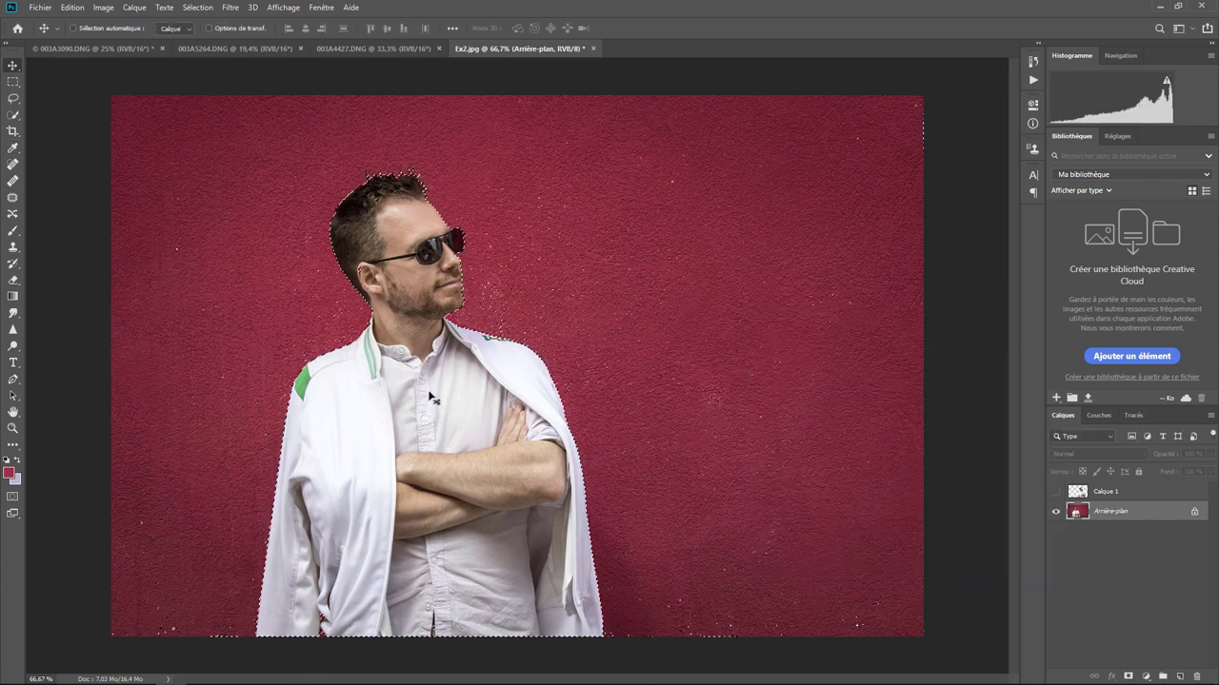
# Copy the selected man to Calque 2 and place the duplicate to his right
pyautogui.click(14, 81)
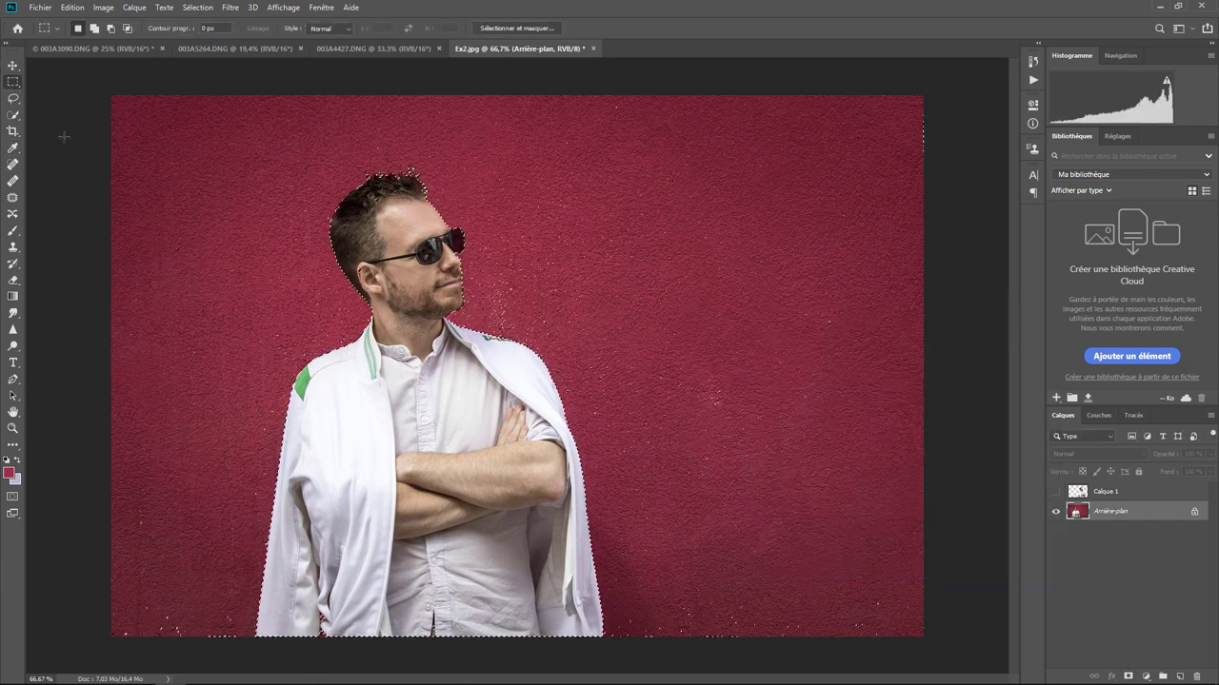
pyautogui.rightClick(436, 417)
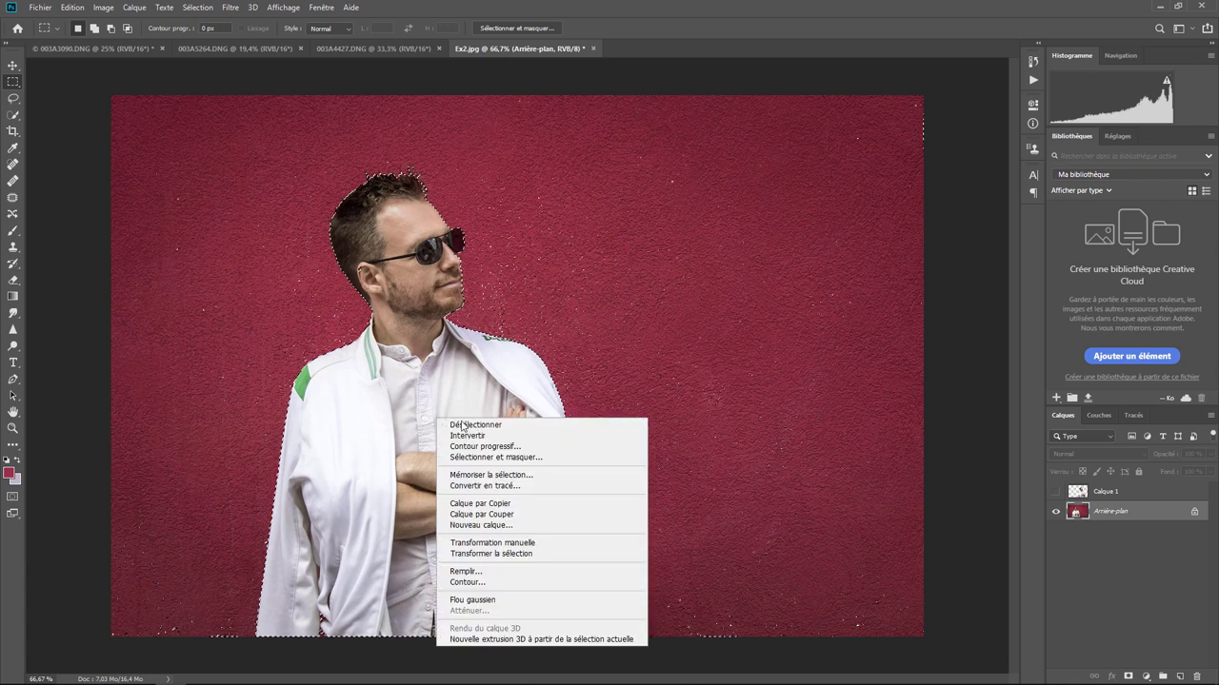
pyautogui.click(486, 499)
pyautogui.press('v')
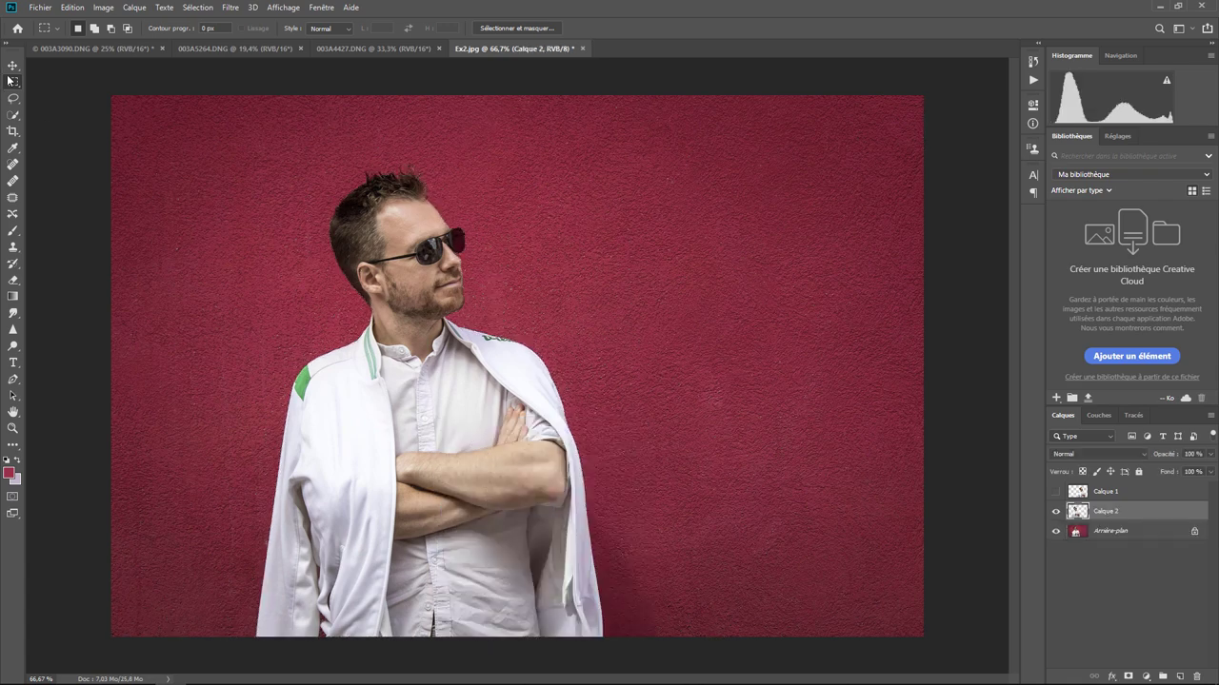
pyautogui.moveTo(688, 394)
pyautogui.mouseDown()
pyautogui.moveTo(711, 395)
pyautogui.moveTo(731, 447)
pyautogui.mouseUp()
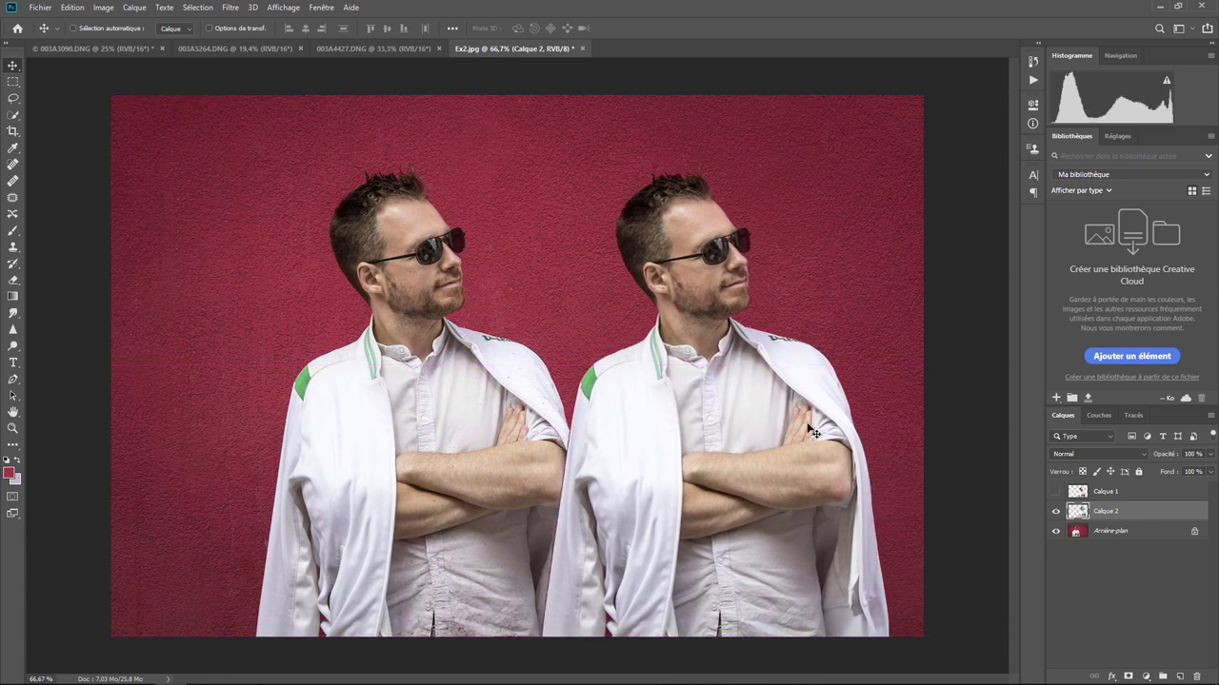
# Zoom in on the copy's face and collar to check edges, then fit the whole image
pyautogui.hotkey('ctrl', '+')
pyautogui.hotkey('ctrl', '+')
pyautogui.hotkey('ctrl', '+')
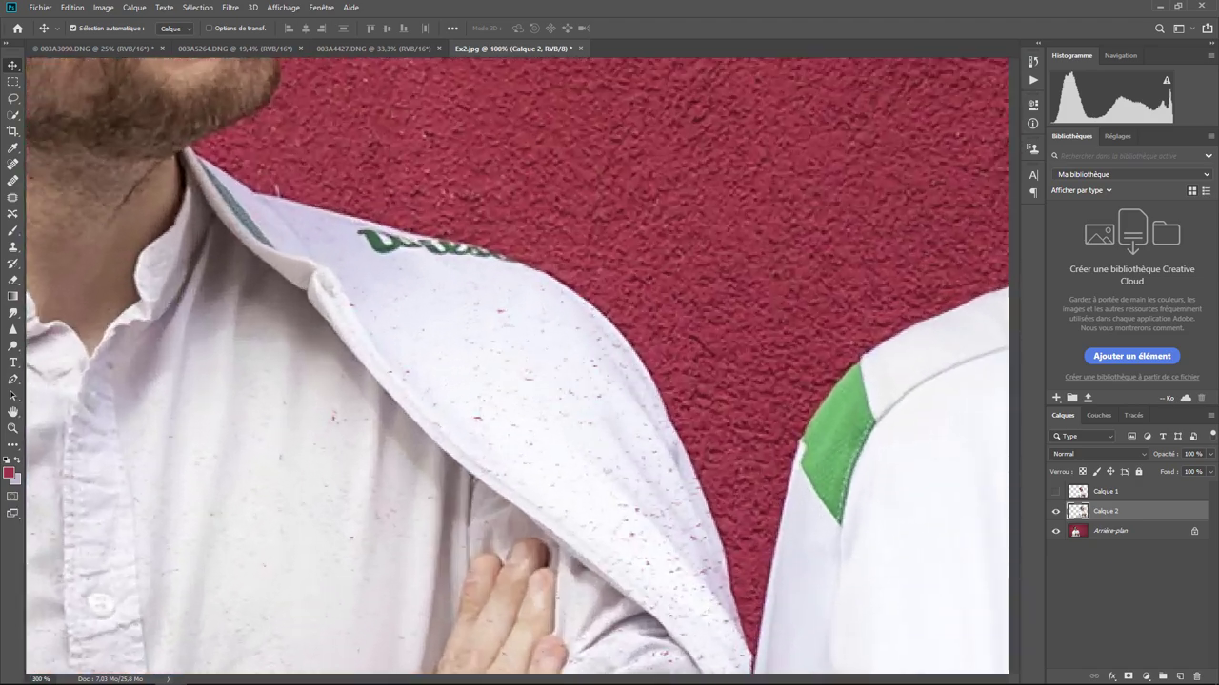
pyautogui.moveTo(947, 287); pyautogui.dragTo(384, 544)
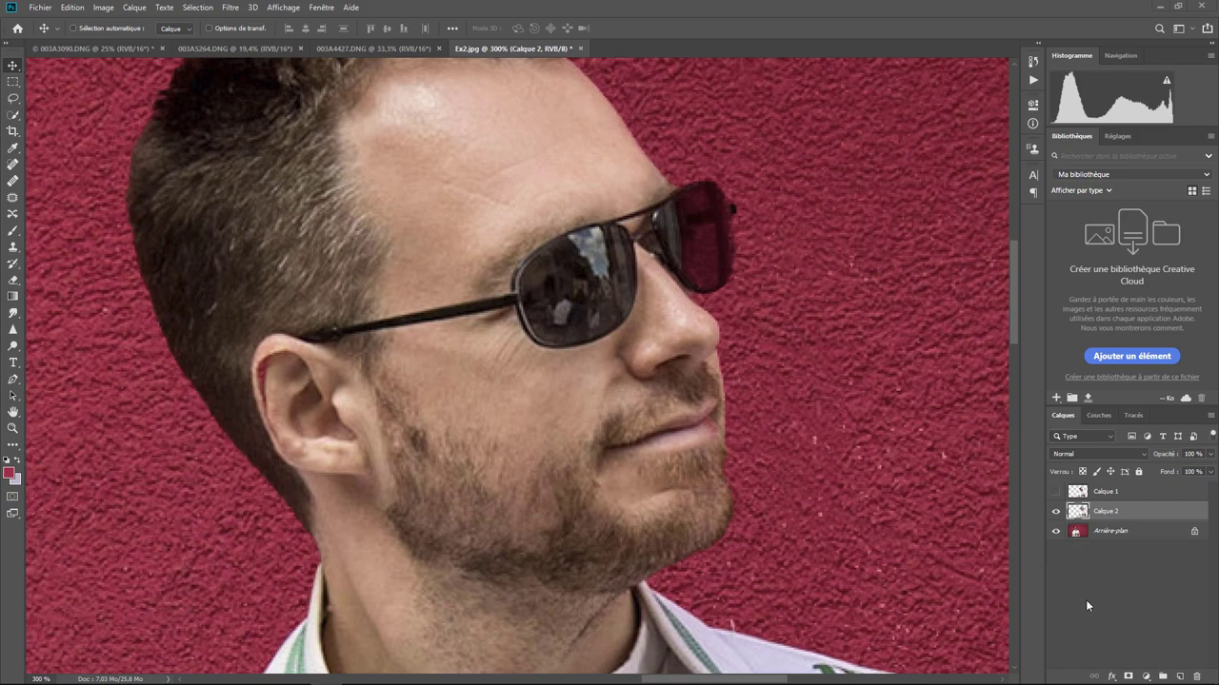
pyautogui.hotkey('ctrl', '0')
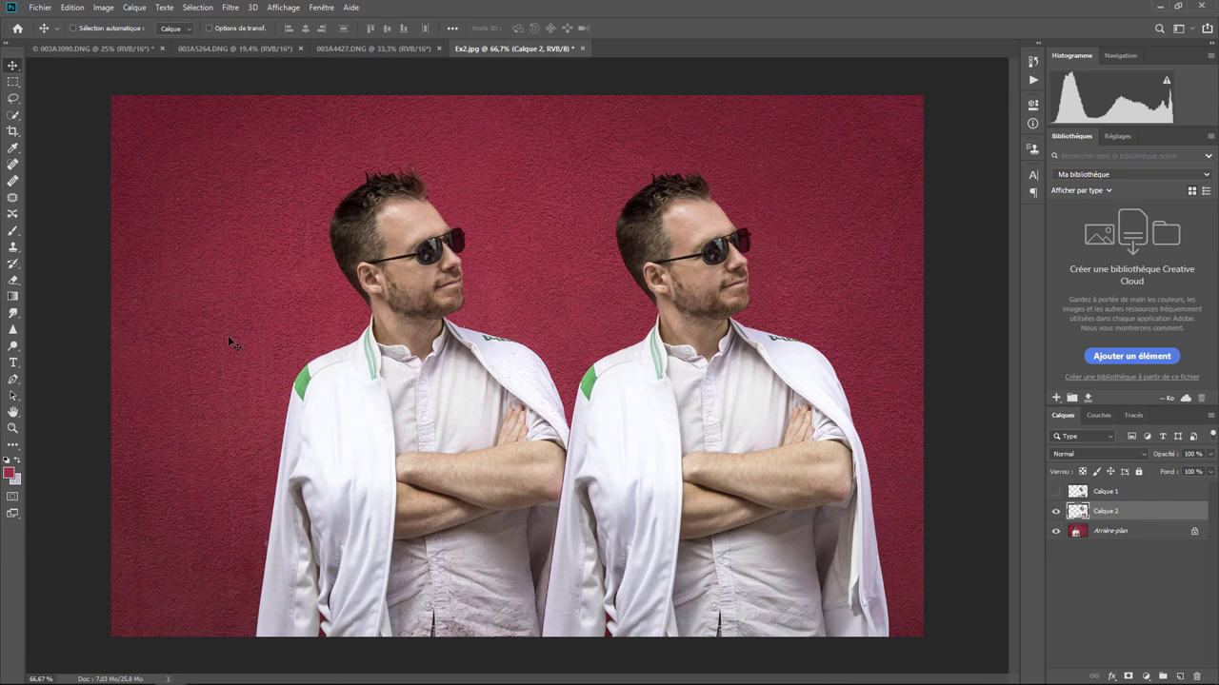
pyautogui.click(196, 8)
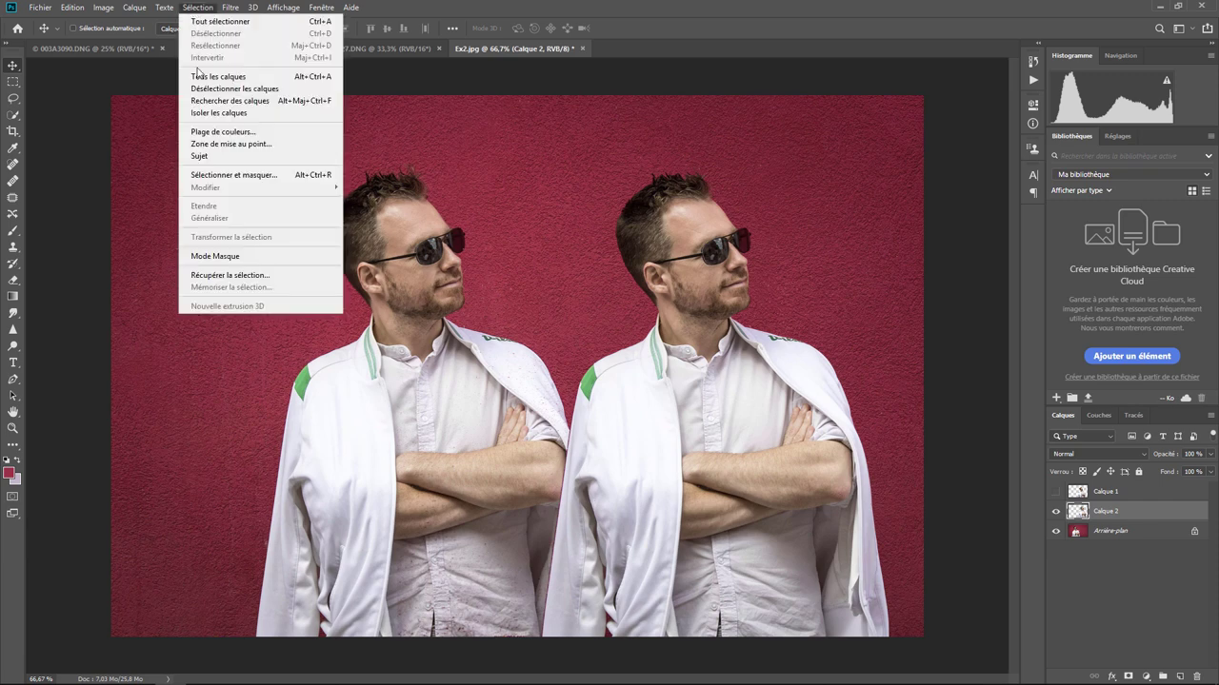